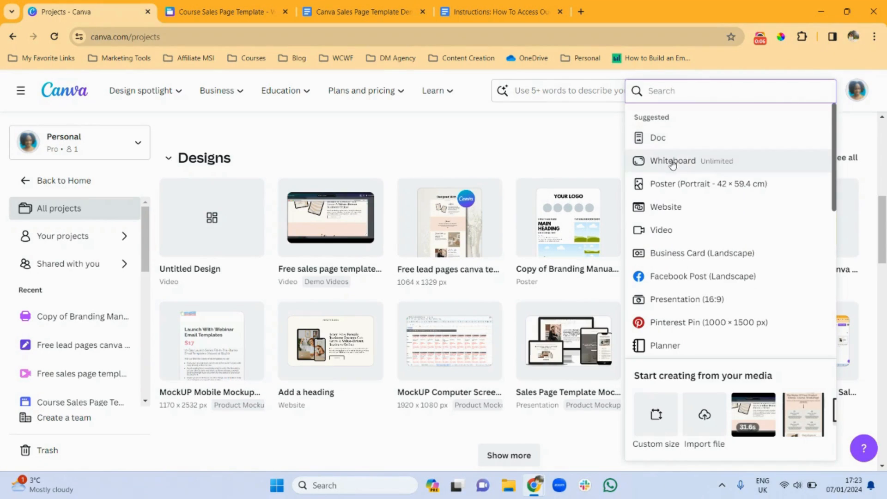
# Create a new blank website design and look through the pages of the Course Sales Page Template
pyautogui.click(658, 207)
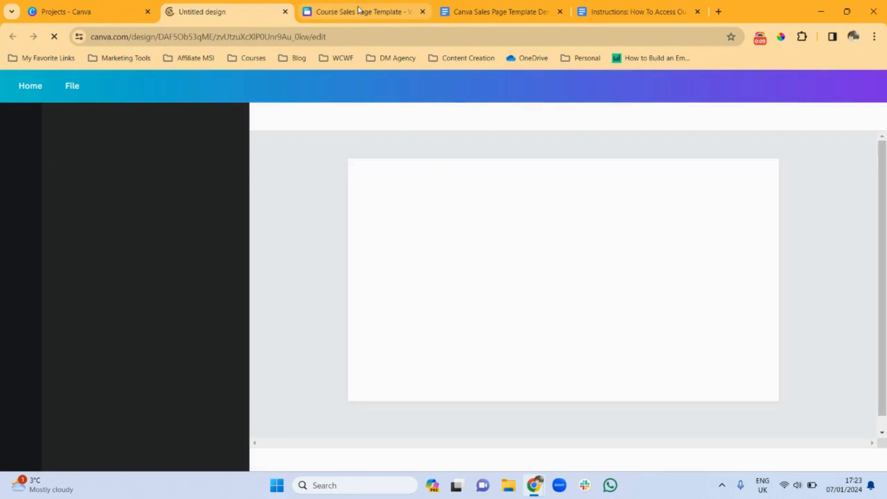
pyautogui.click(359, 11)
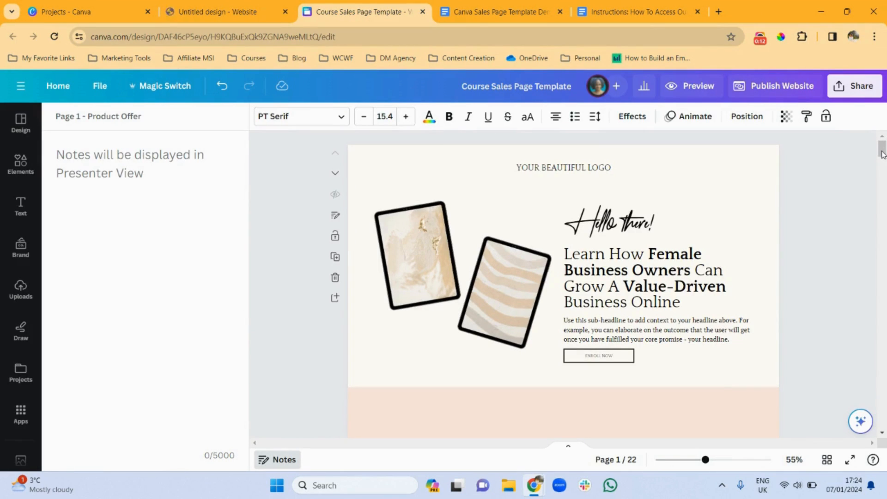
pyautogui.moveTo(881, 152)
pyautogui.mouseDown()
pyautogui.moveTo(884, 203)
pyautogui.moveTo(884, 144)
pyautogui.mouseUp()
pyautogui.moveTo(884, 144); pyautogui.dragTo(878, 380)
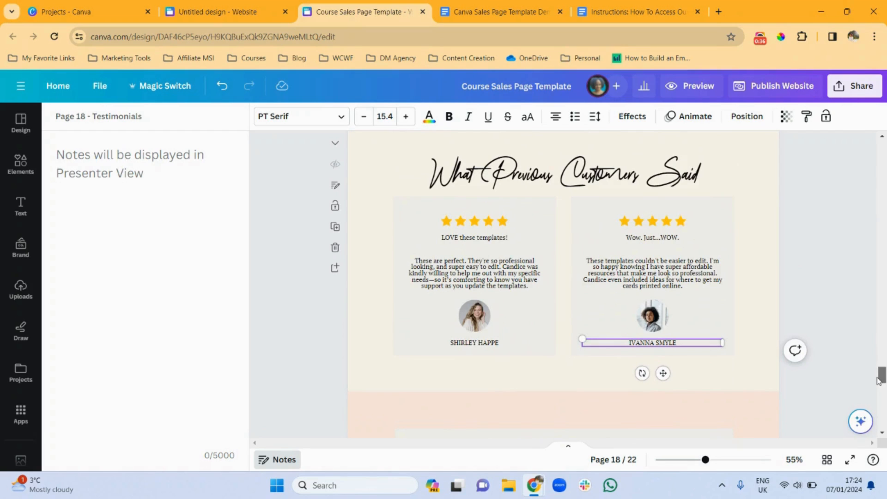
pyautogui.moveTo(878, 380); pyautogui.dragTo(882, 146)
# Return to the untitled website design, browse the available website templates and select the blank page
pyautogui.click(230, 11)
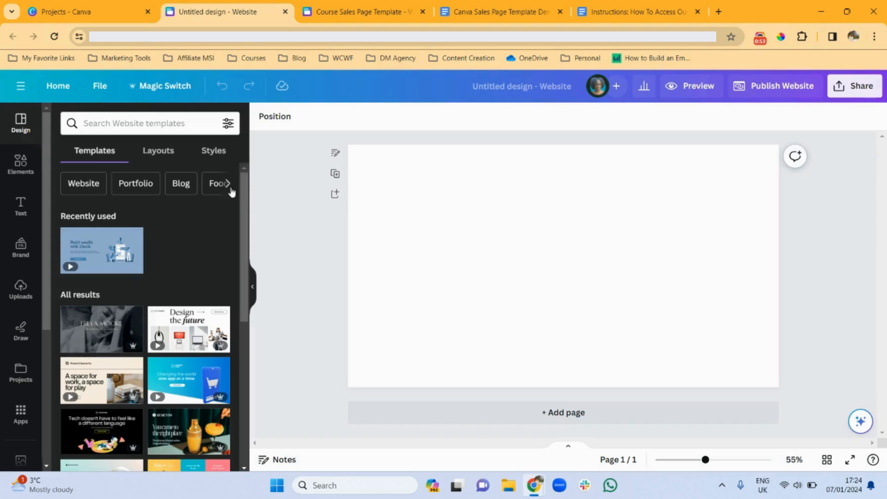
pyautogui.scroll(-2, 242, 257)
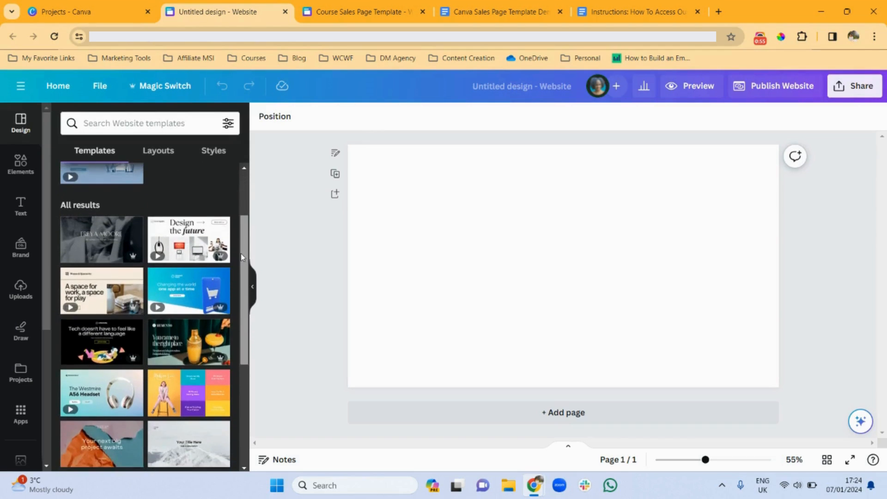
pyautogui.scroll(-2, 241, 258)
pyautogui.scroll(5, 242, 258)
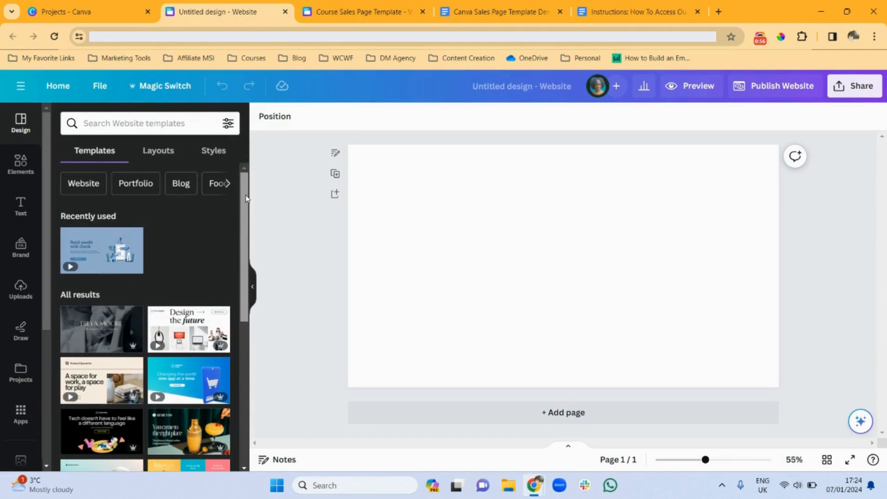
pyautogui.click(434, 197)
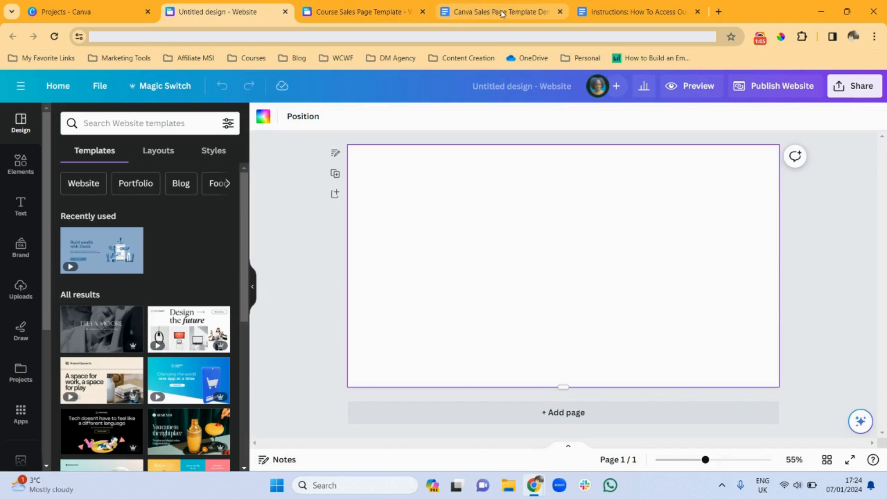
# Review the Canva Sales Page Template Demo copy, and the font table and colour palette in the Instructions document
pyautogui.click(473, 8)
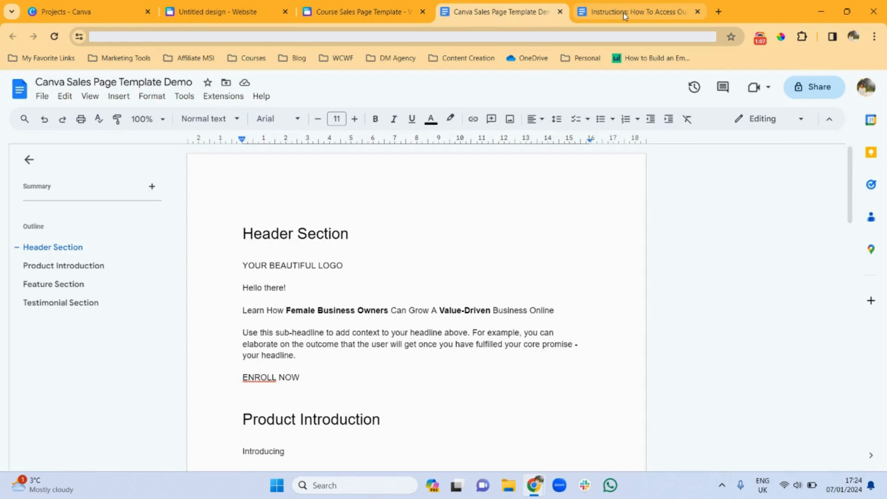
pyautogui.moveTo(623, 13)
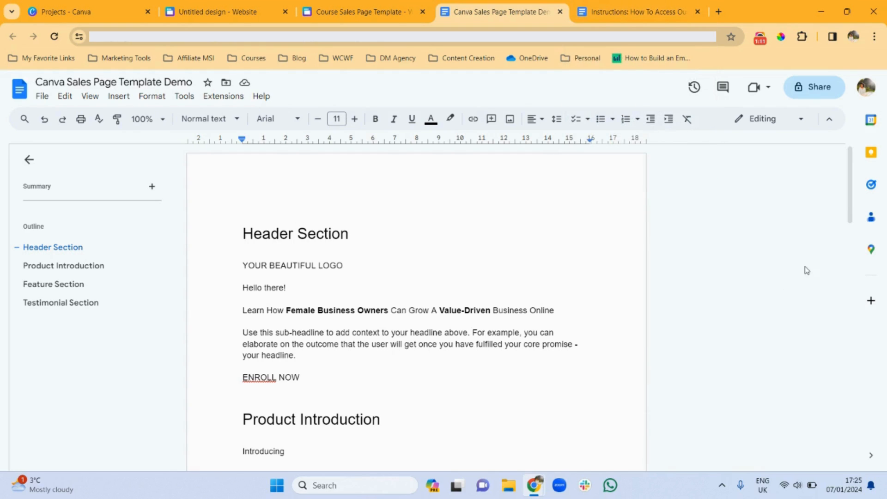
pyautogui.moveTo(850, 214); pyautogui.dragTo(832, 213)
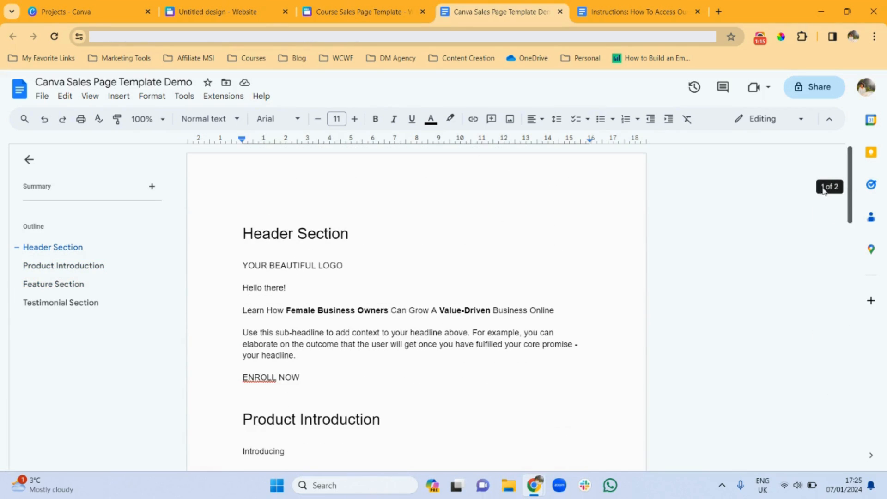
pyautogui.click(619, 12)
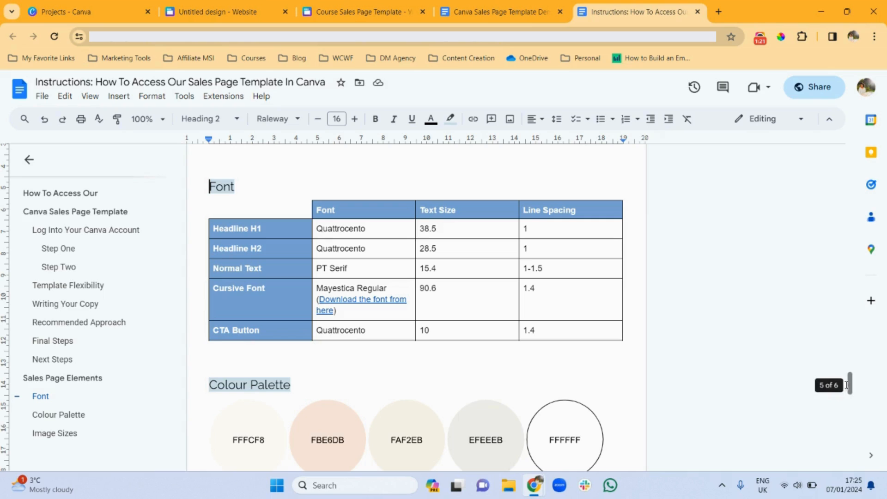
pyautogui.moveTo(849, 385)
pyautogui.mouseDown()
pyautogui.moveTo(849, 441)
pyautogui.moveTo(850, 397)
pyautogui.mouseUp()
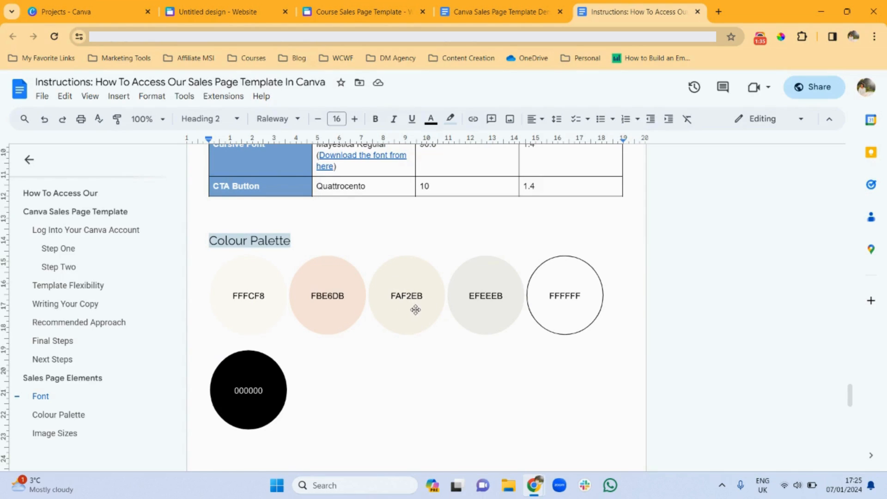
# Set the blank website page's background colour to #FAF2EB, using the Instructions document's colour palette as reference
pyautogui.click(235, 17)
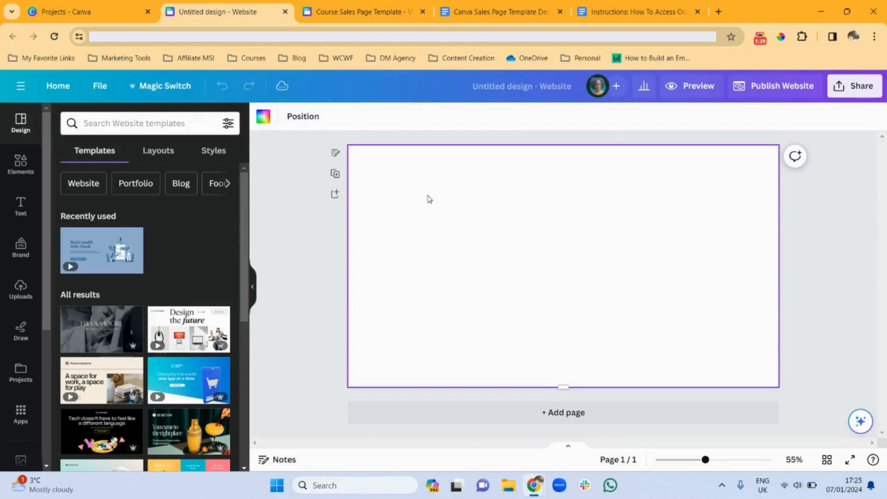
pyautogui.click(262, 119)
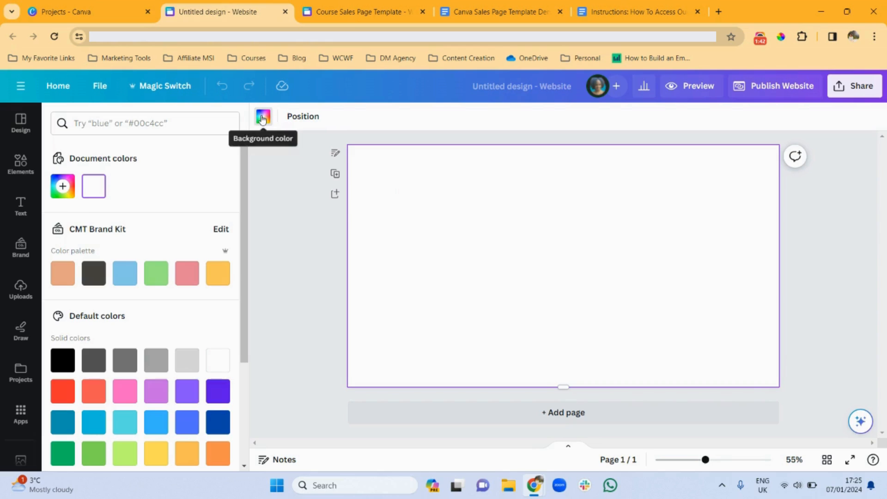
pyautogui.click(608, 13)
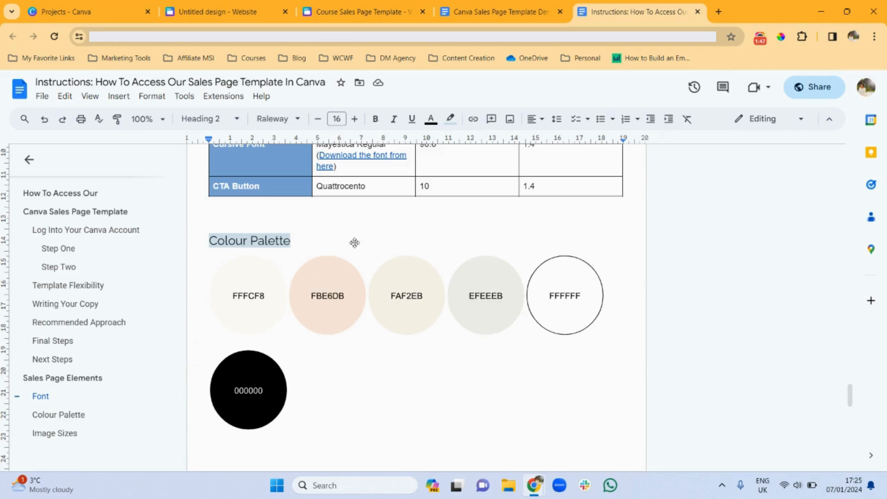
pyautogui.click(215, 17)
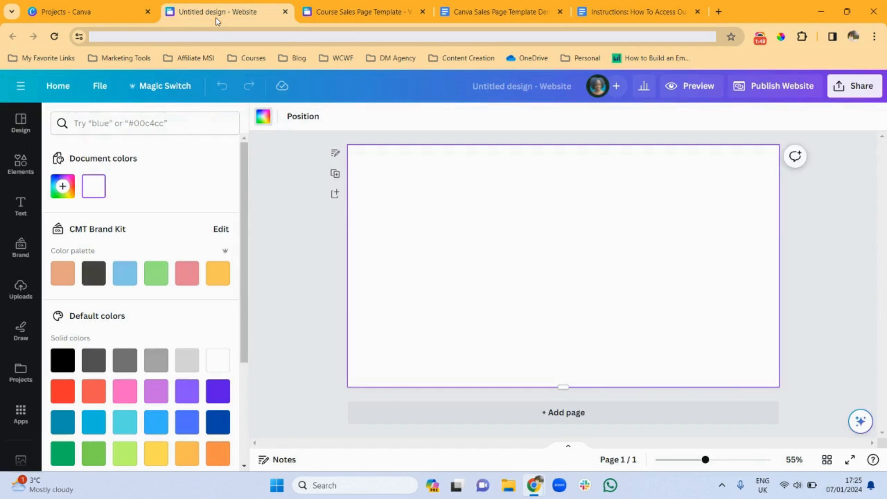
pyautogui.click(62, 186)
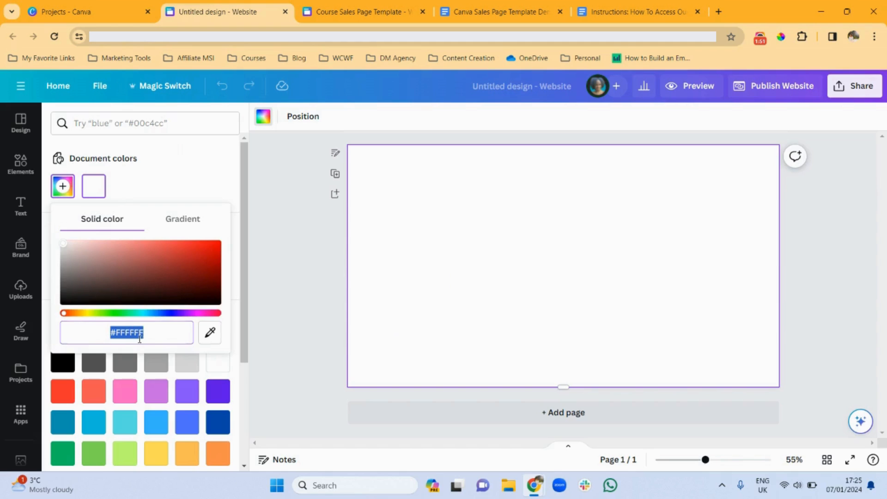
pyautogui.write('#fA')
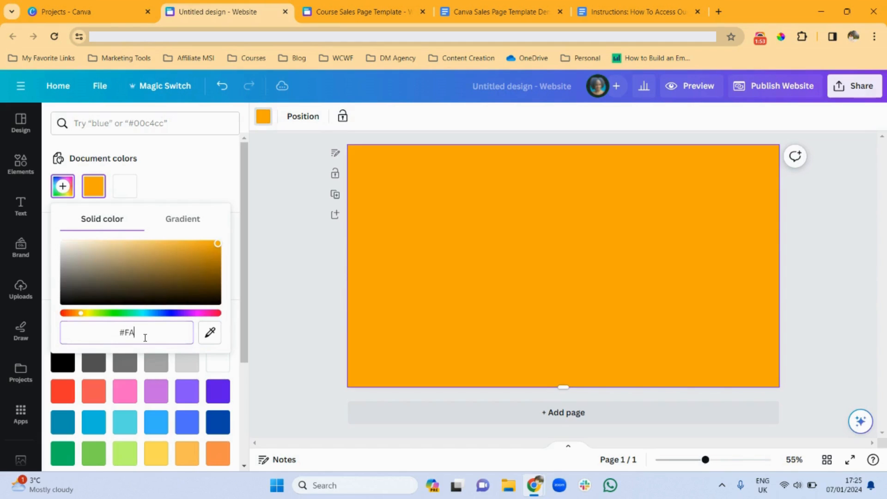
pyautogui.write('F2EB')
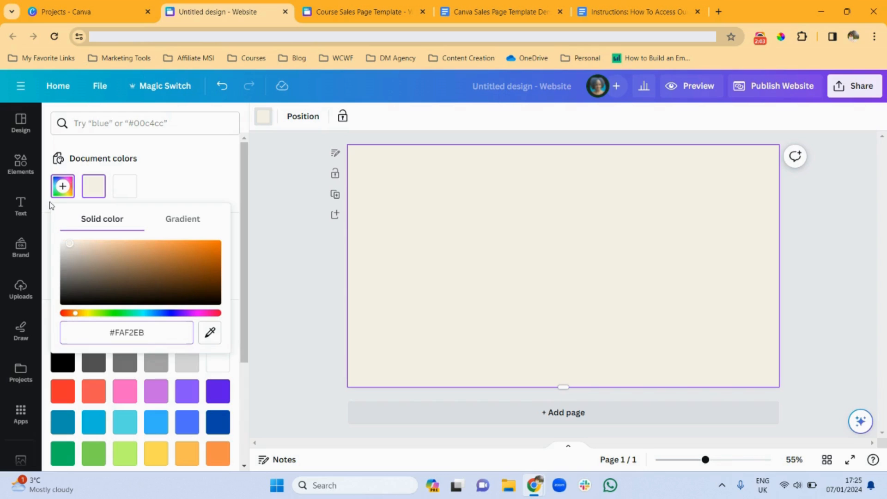
# Try adding the colour #FAF2EB to the CMT Brand Kit's colour palette, and discard the Brand Kit changes
pyautogui.click(21, 257)
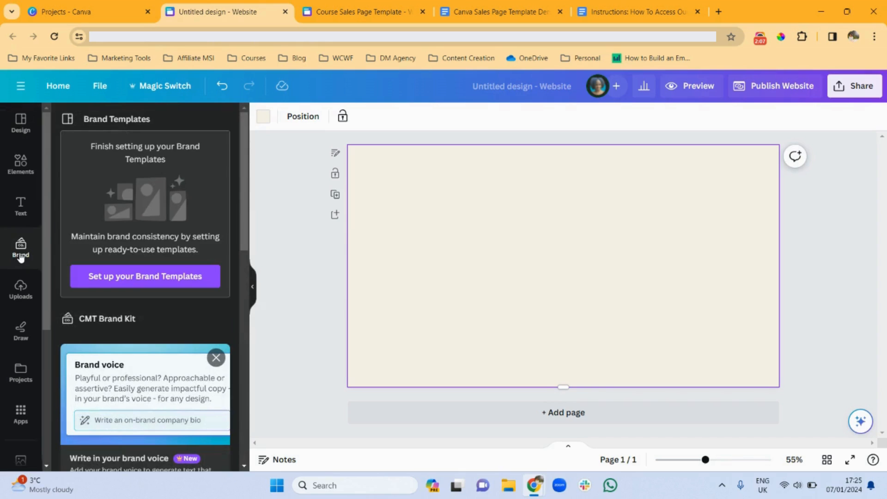
pyautogui.moveTo(241, 187); pyautogui.dragTo(236, 338)
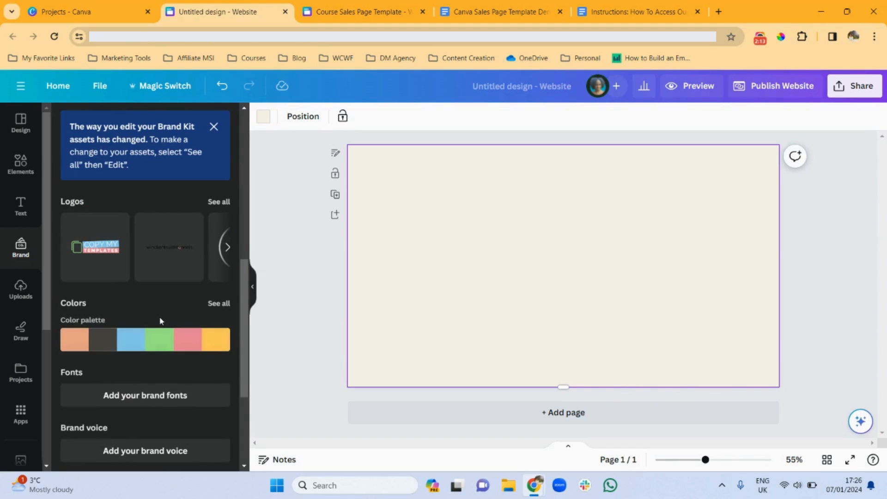
pyautogui.moveTo(169, 342)
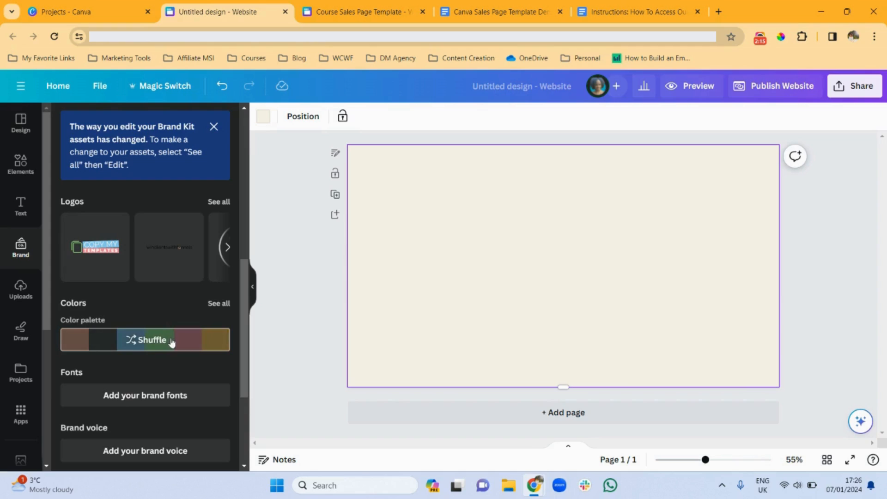
pyautogui.click(217, 305)
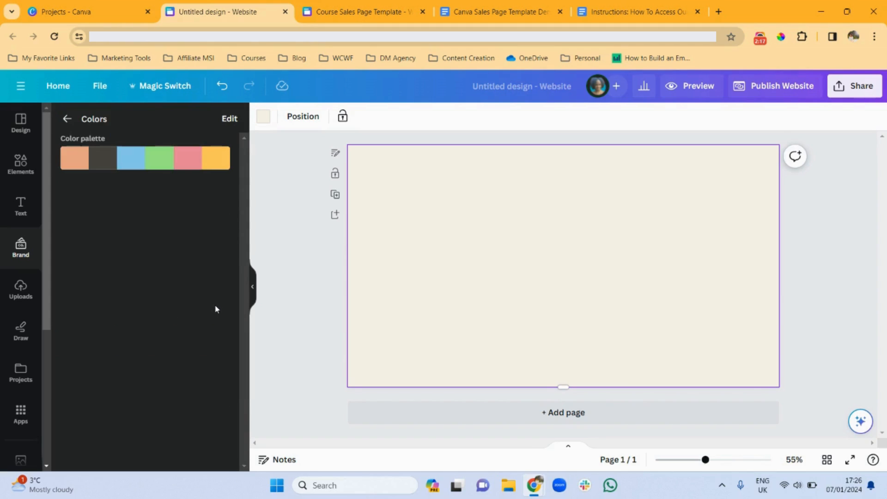
pyautogui.click(230, 119)
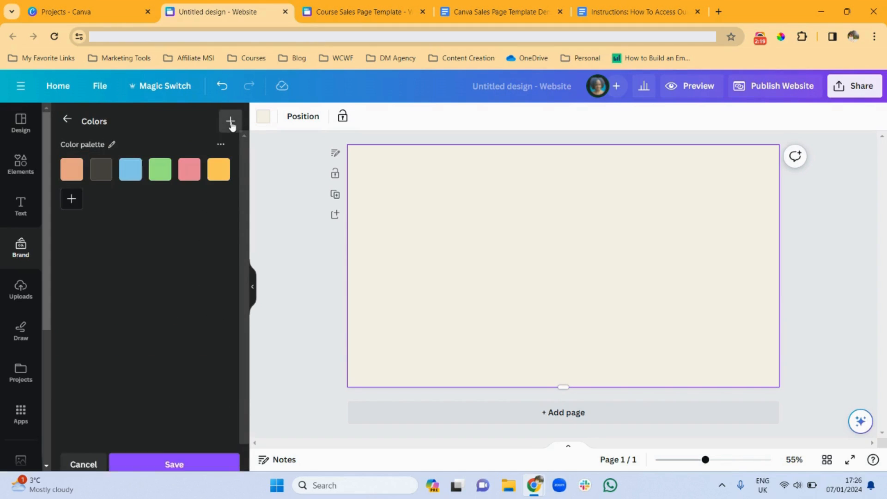
pyautogui.click(72, 199)
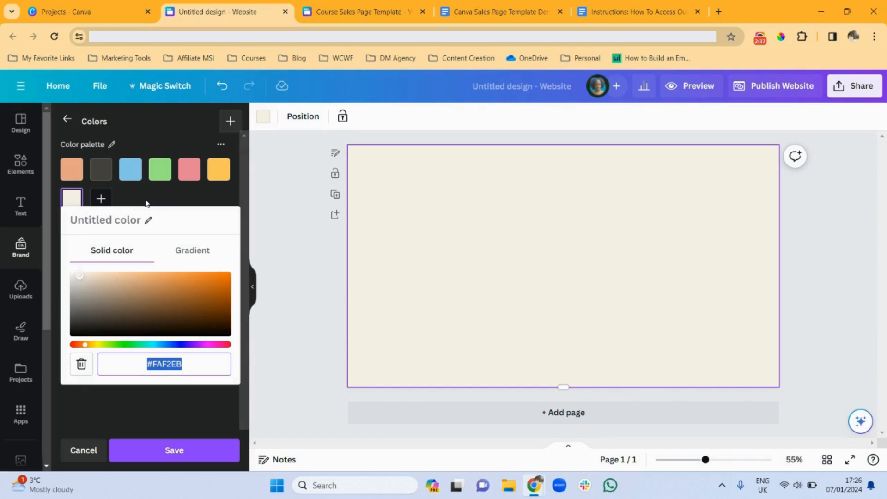
pyautogui.click(67, 119)
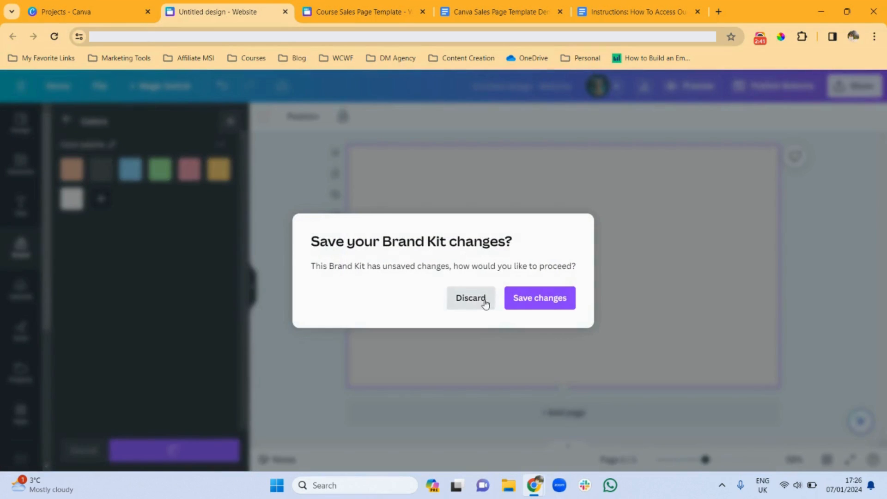
pyautogui.click(483, 300)
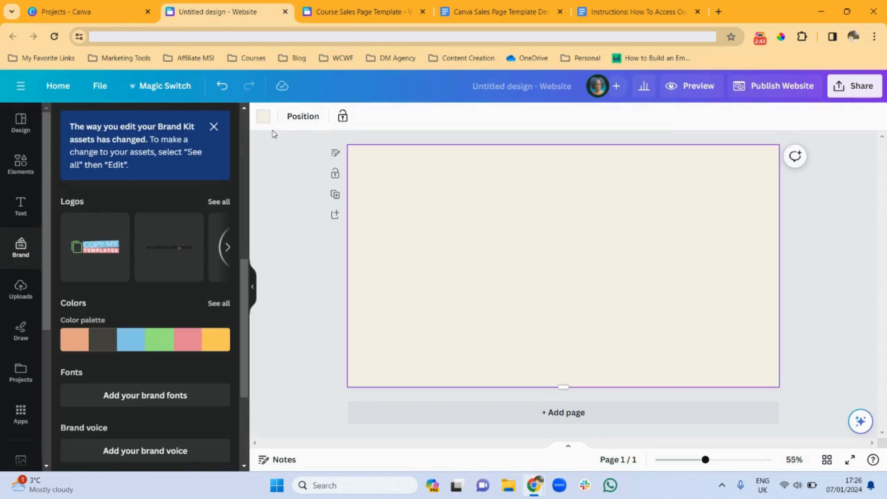
# Open the custom colour picker for the page background
pyautogui.click(263, 118)
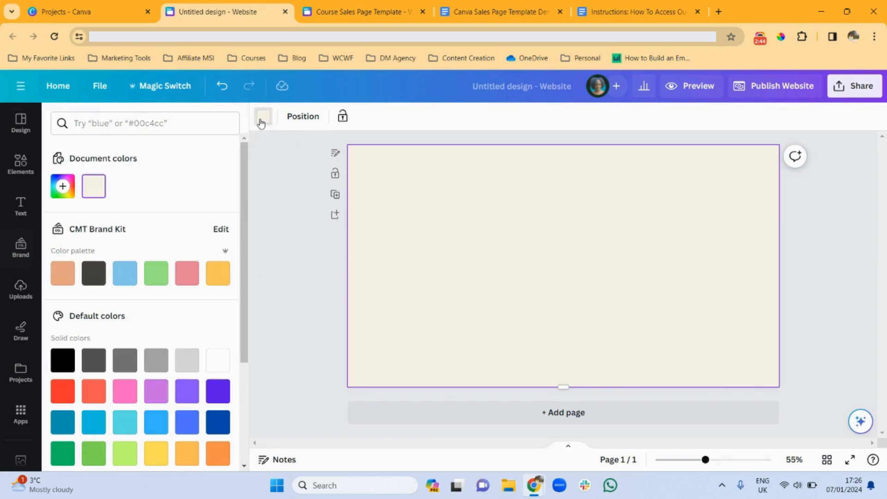
pyautogui.click(63, 186)
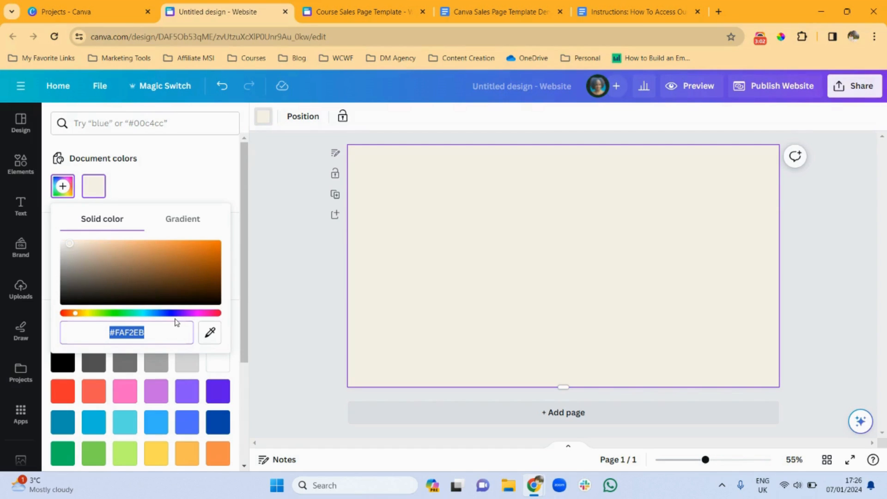
# Open the Color About site, colorabout.com, in a new browser tab and search it for "red"
pyautogui.click(719, 11)
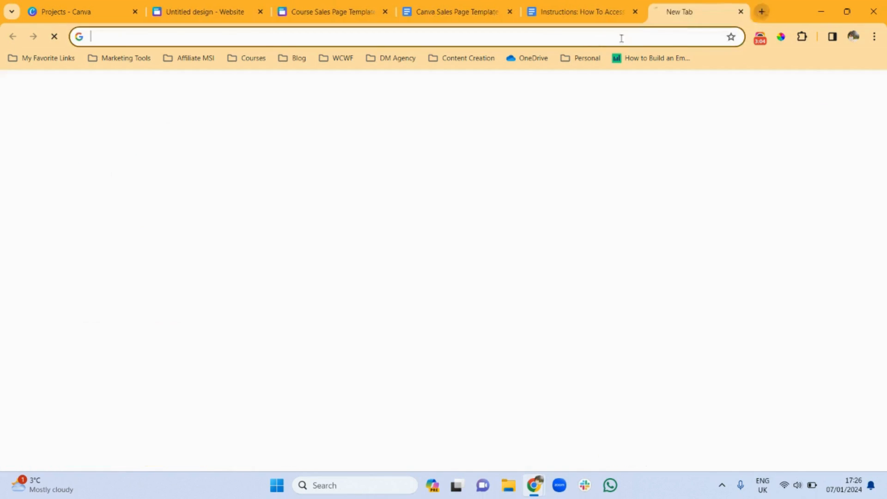
pyautogui.click(552, 38)
pyautogui.write('colorabout.com/color/hex/c69290/')
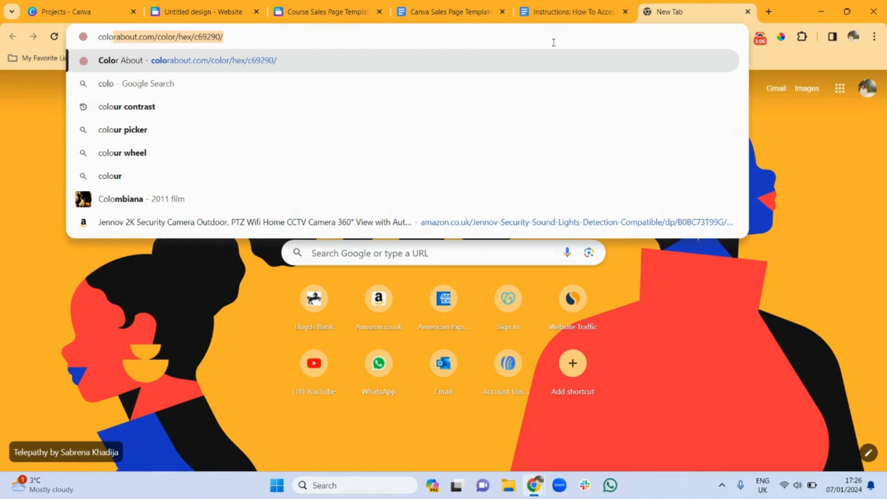
pyautogui.press('Return')
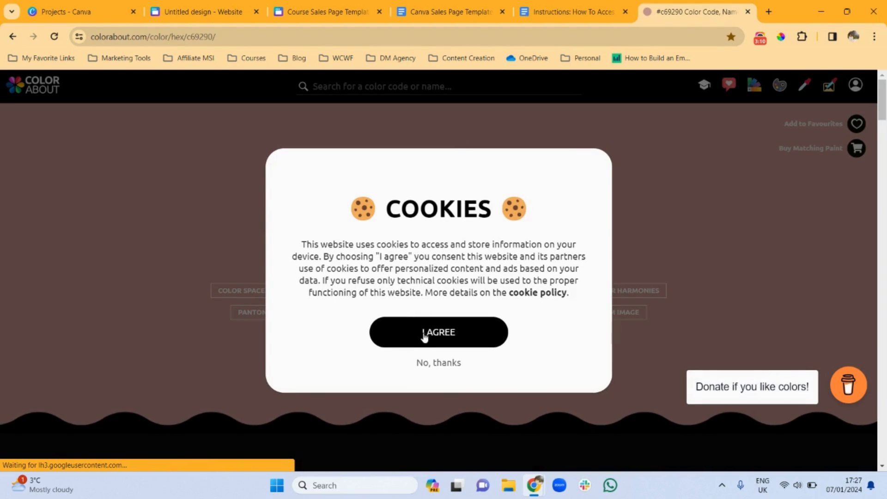
pyautogui.click(427, 337)
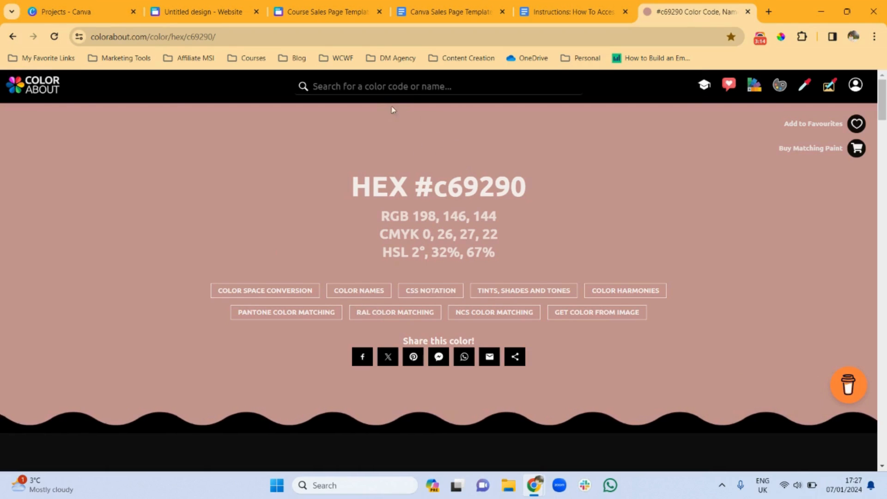
pyautogui.click(376, 87)
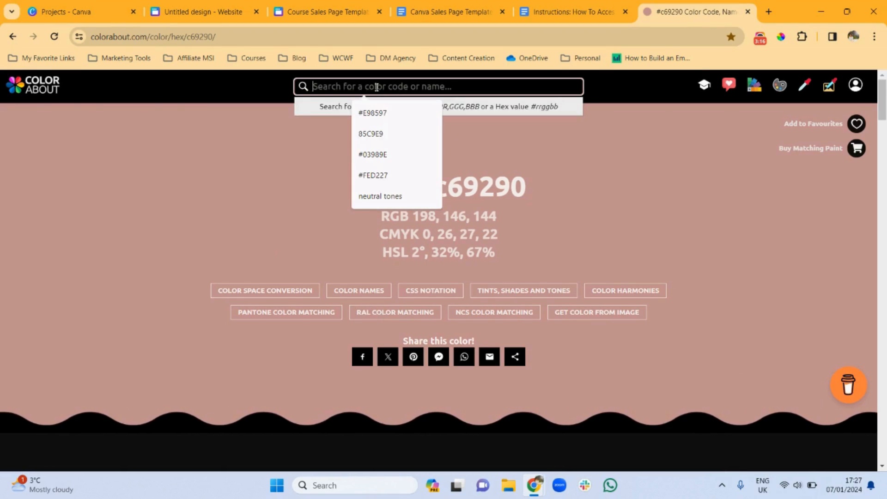
pyautogui.write('red')
pyautogui.press('Return')
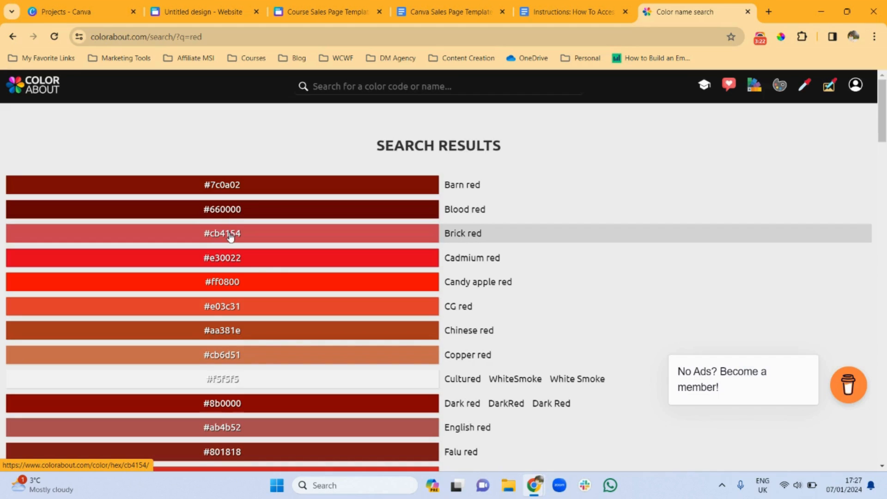
# Open the Dark red colour #8b0000 from the search results and examine its tints, shades and tones
pyautogui.click(231, 408)
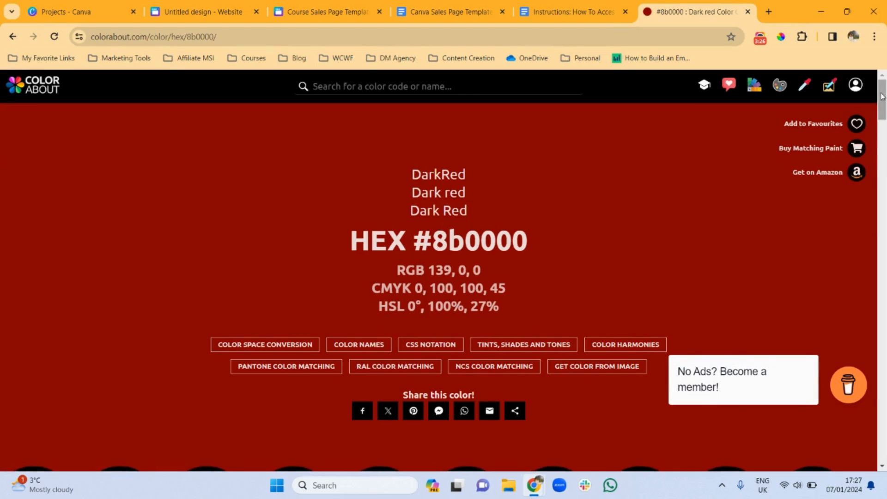
pyautogui.moveTo(882, 97); pyautogui.dragTo(874, 249)
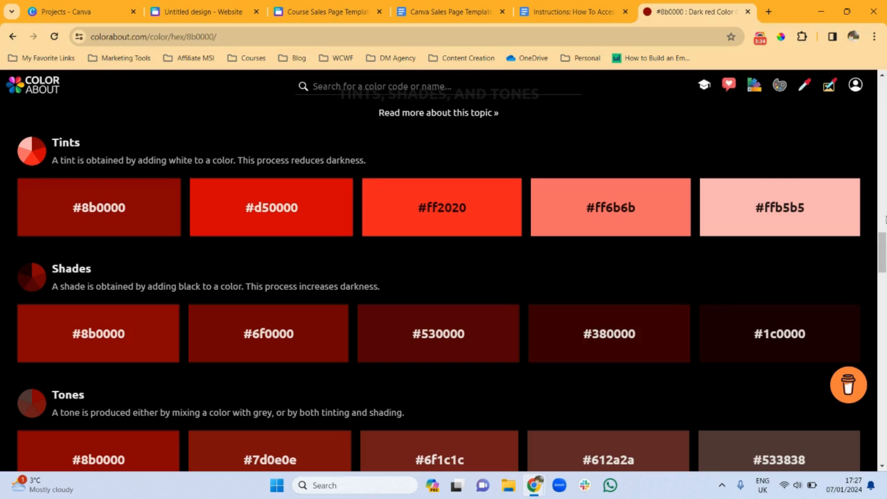
pyautogui.moveTo(884, 253)
pyautogui.mouseDown()
pyautogui.moveTo(883, 304)
pyautogui.moveTo(883, 243)
pyautogui.mouseUp()
# Return to the Canva website design, add a subheading reading "BEAUTIFUL LOGO" and place it centred near the page's top edge
pyautogui.click(224, 10)
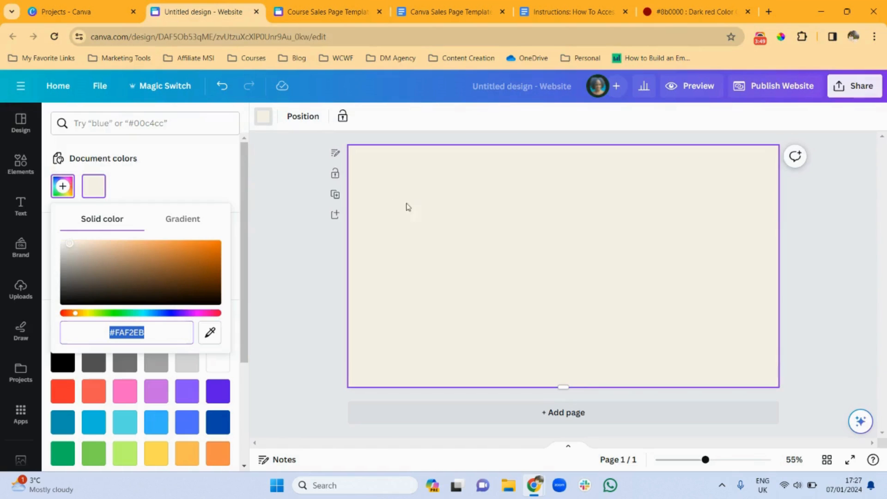
pyautogui.click(19, 210)
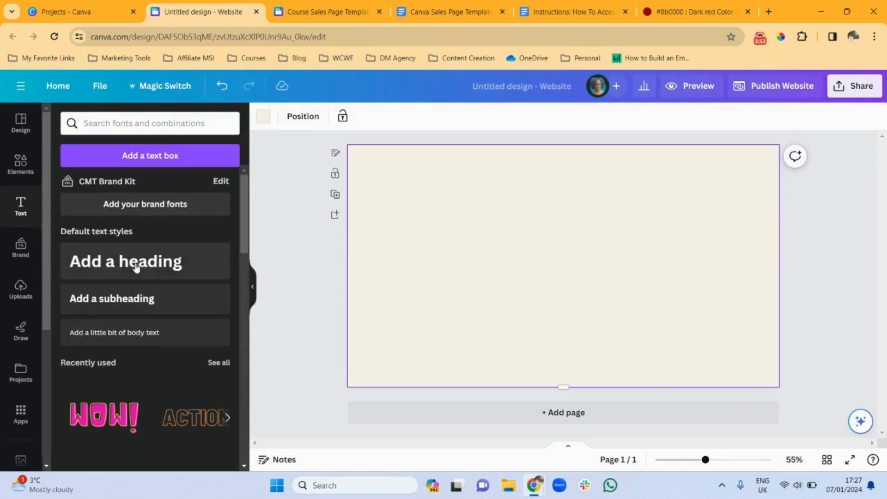
pyautogui.click(138, 299)
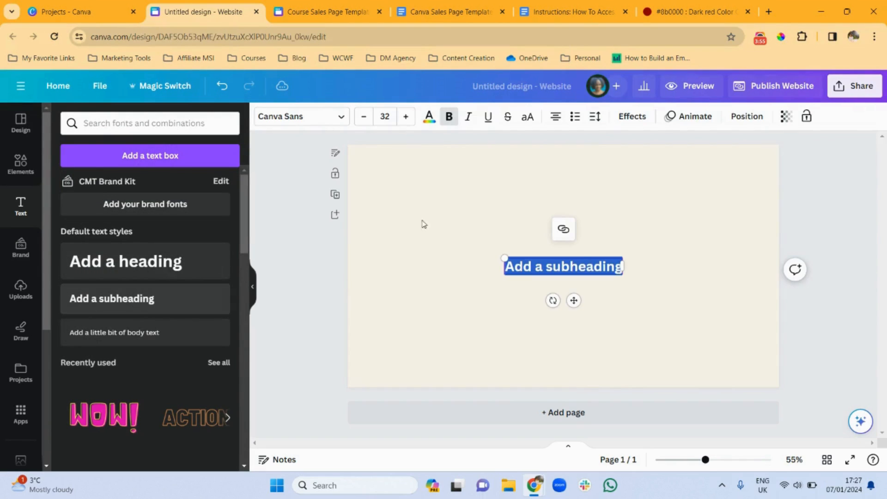
pyautogui.write('add')
pyautogui.press('BackSpace')
pyautogui.press('BackSpace')
pyautogui.press('BackSpace')
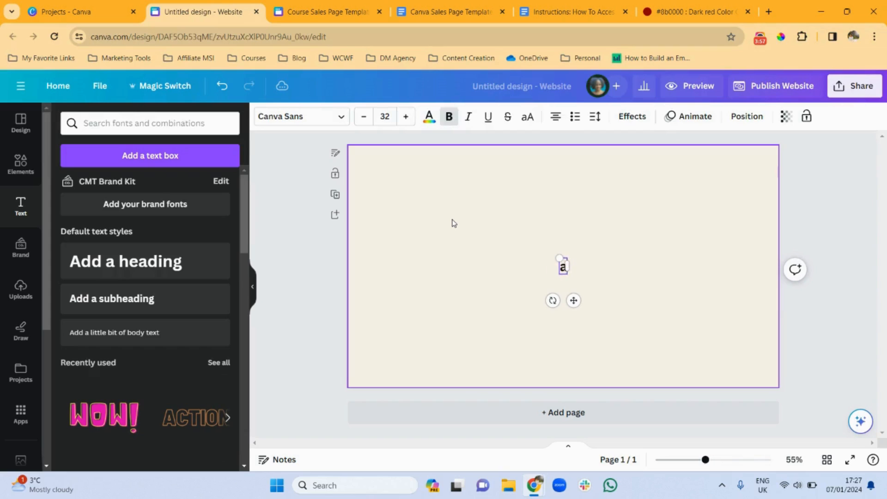
pyautogui.write('BEAUTIF')
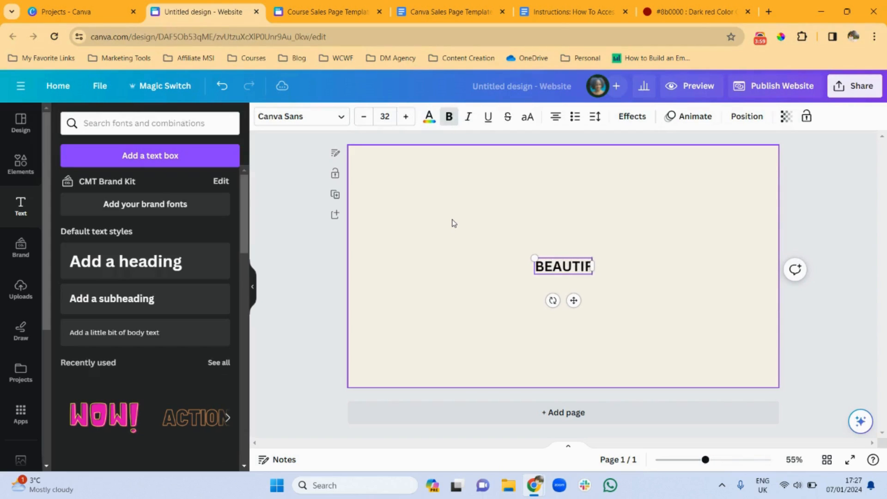
pyautogui.write('UL LOGO')
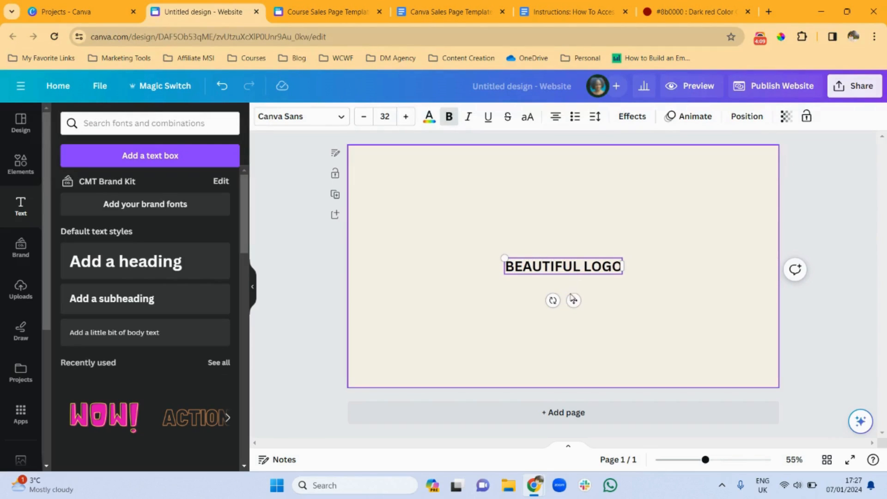
pyautogui.moveTo(574, 301); pyautogui.dragTo(573, 211)
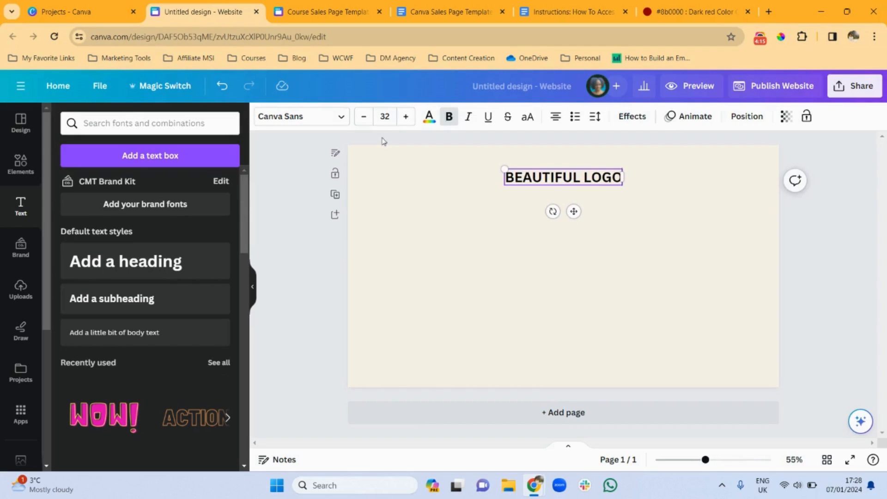
# Set the "BEAUTIFUL LOGO" text to the Quattrocento font at size 20
pyautogui.click(339, 118)
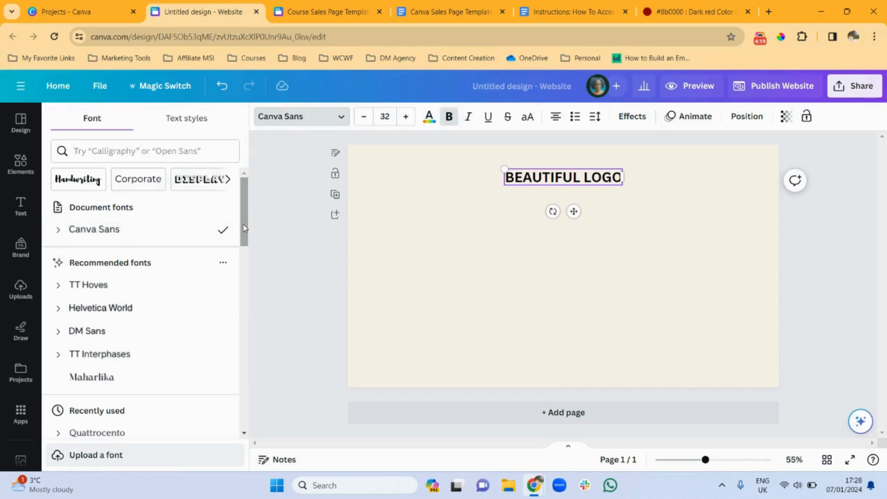
pyautogui.click(121, 434)
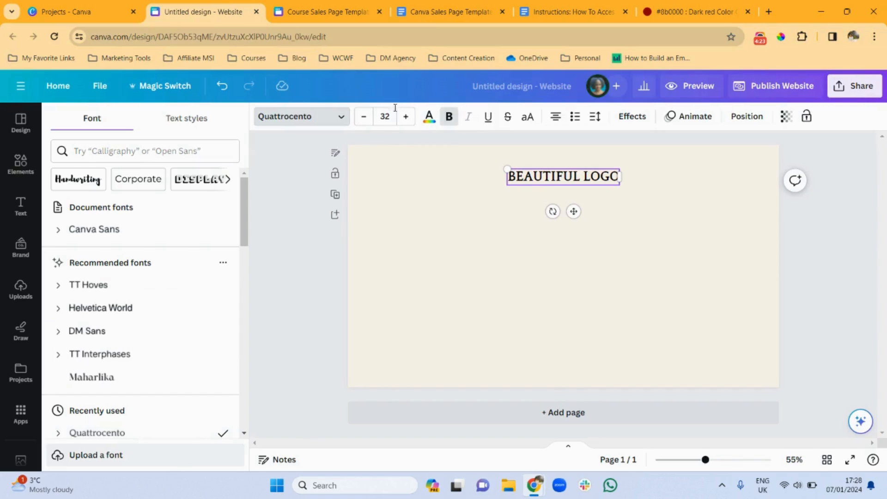
pyautogui.click(385, 117)
pyautogui.write('26')
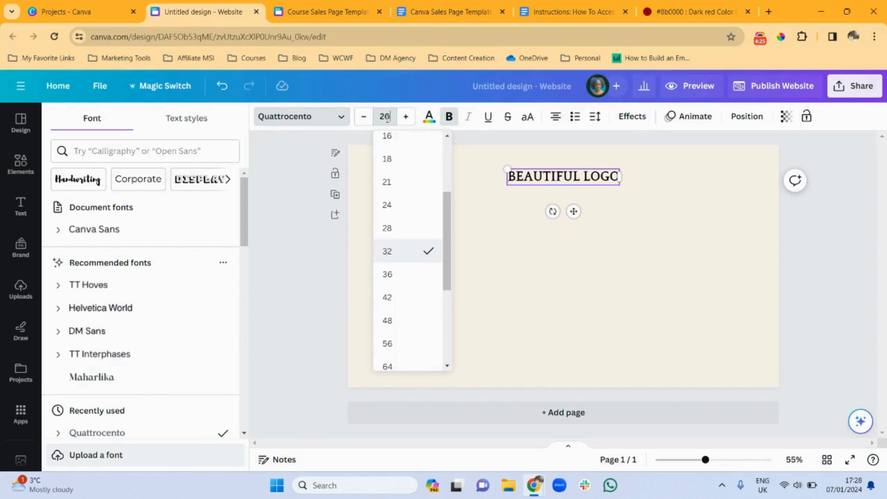
pyautogui.press('Return')
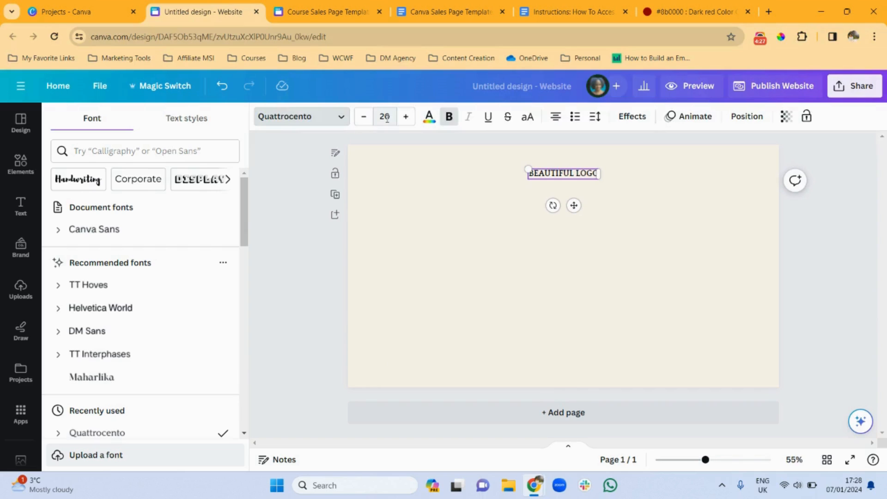
pyautogui.click(401, 243)
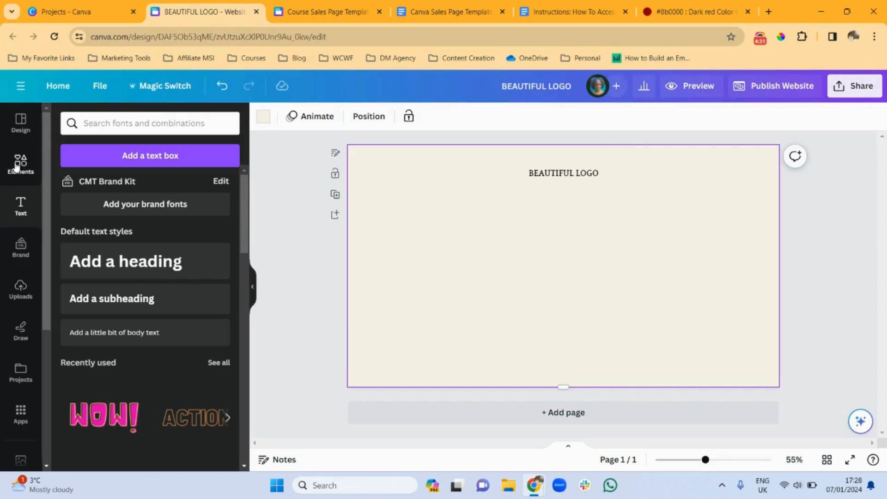
# Place the uploaded two-tablet mockup image on the left half of the page, enlarge it slightly and move it up
pyautogui.click(20, 289)
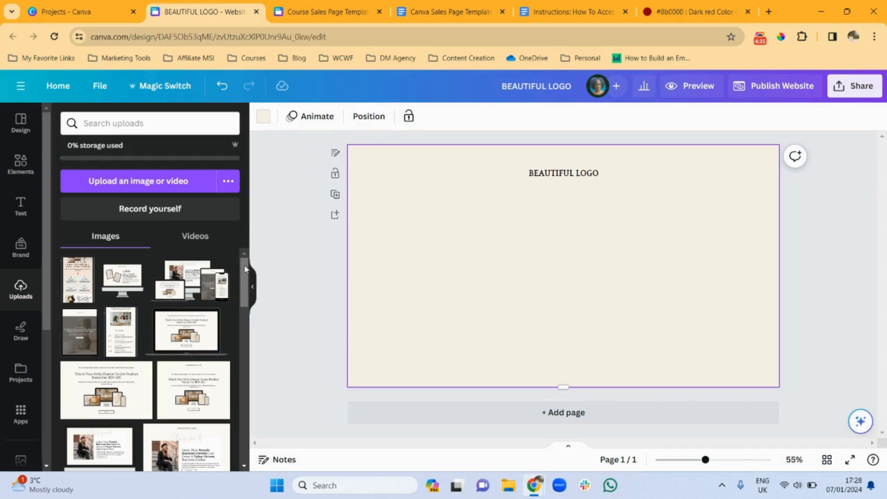
pyautogui.moveTo(245, 276); pyautogui.dragTo(245, 334)
pyautogui.moveTo(107, 332); pyautogui.dragTo(478, 228)
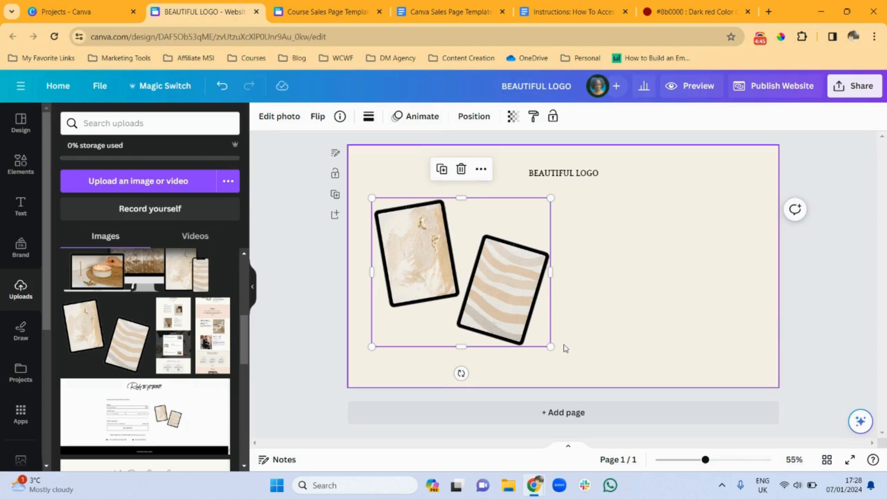
pyautogui.moveTo(551, 348)
pyautogui.mouseDown()
pyautogui.moveTo(573, 371)
pyautogui.moveTo(556, 357)
pyautogui.mouseUp()
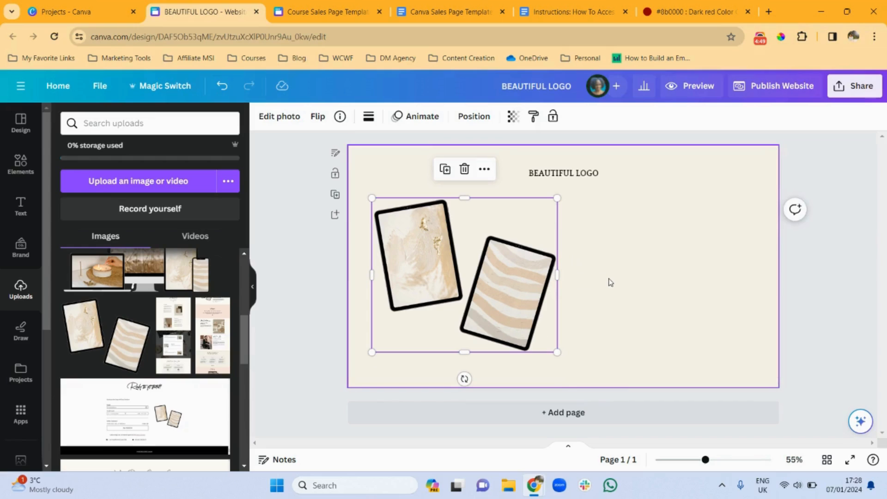
pyautogui.moveTo(471, 269)
pyautogui.mouseDown()
pyautogui.moveTo(499, 259)
pyautogui.moveTo(491, 295)
pyautogui.moveTo(483, 265)
pyautogui.moveTo(478, 275)
pyautogui.moveTo(474, 263)
pyautogui.moveTo(481, 267)
pyautogui.moveTo(471, 269)
pyautogui.mouseUp()
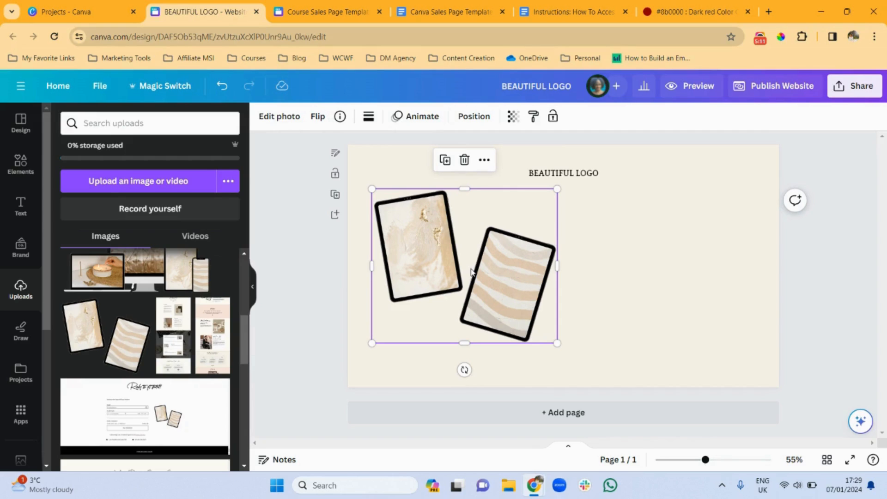
# Add a desktop monitor frame and a black phone frame from the device frames, placing the phone over the monitor's right side
pyautogui.click(21, 170)
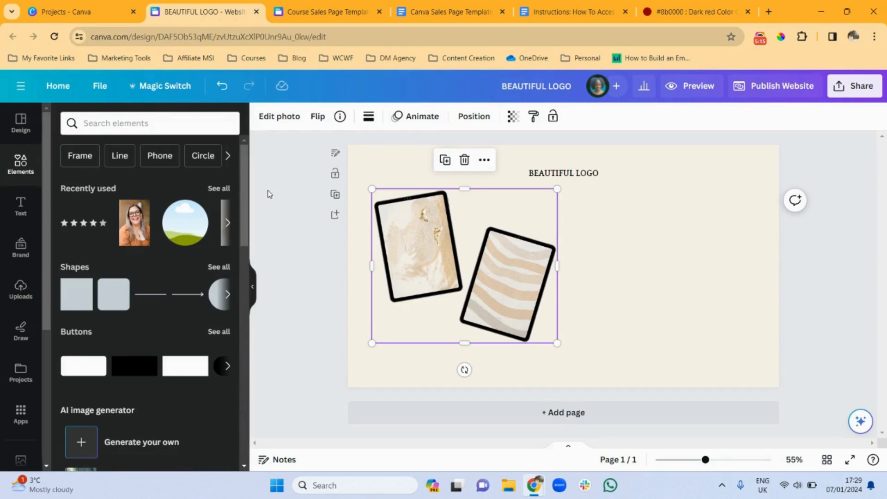
pyautogui.moveTo(247, 220); pyautogui.dragTo(233, 428)
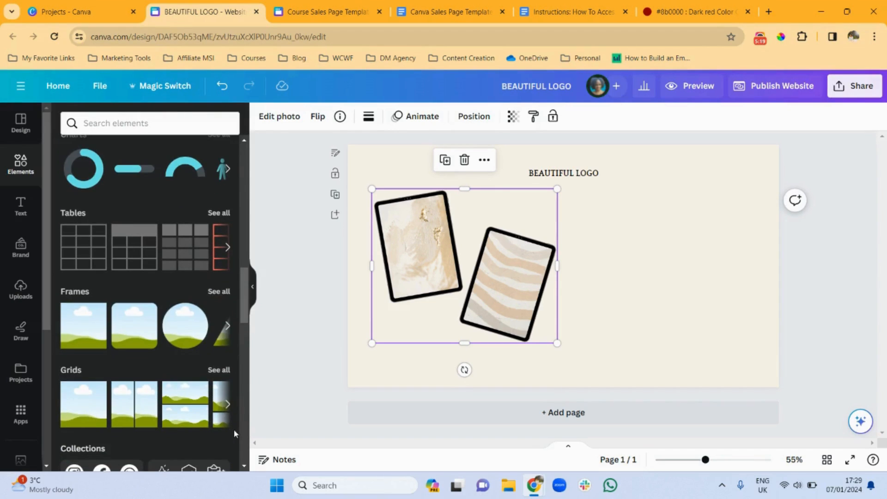
pyautogui.click(221, 293)
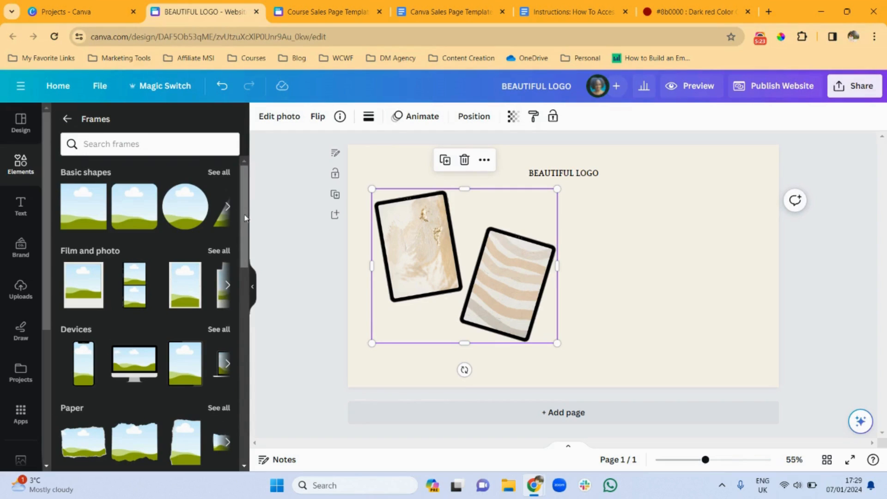
pyautogui.moveTo(246, 219); pyautogui.dragTo(245, 260)
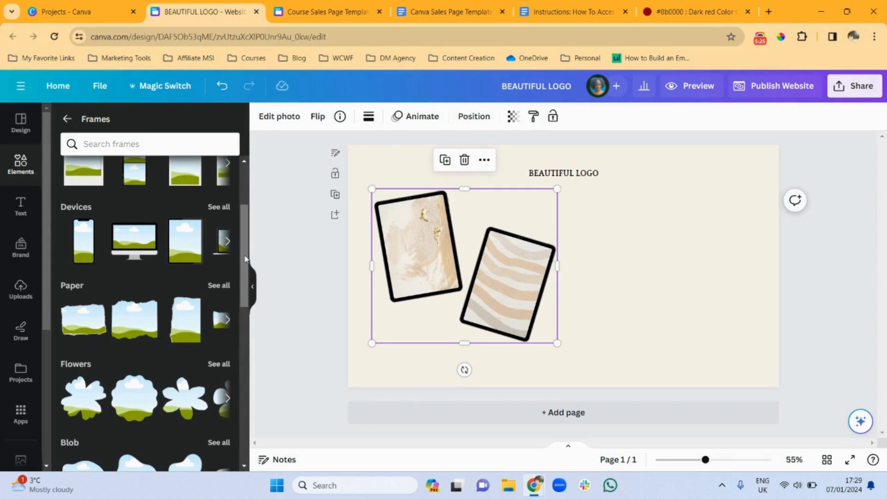
pyautogui.click(225, 208)
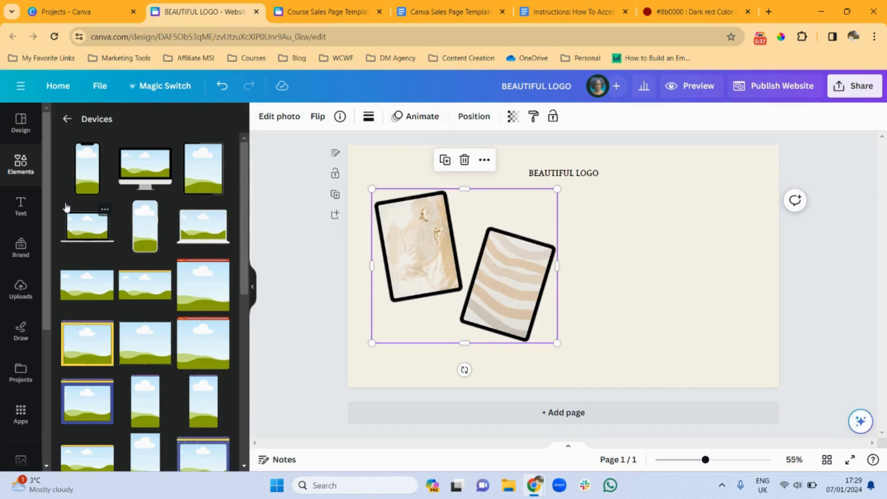
pyautogui.click(146, 169)
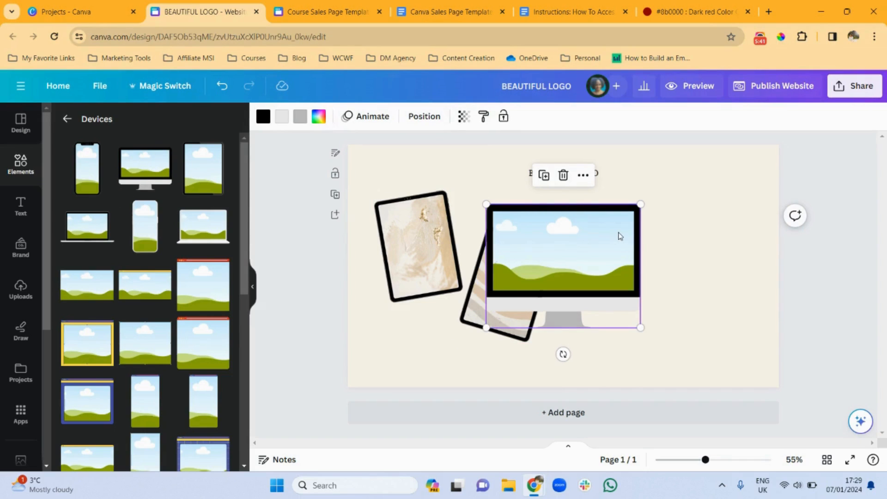
pyautogui.click(91, 180)
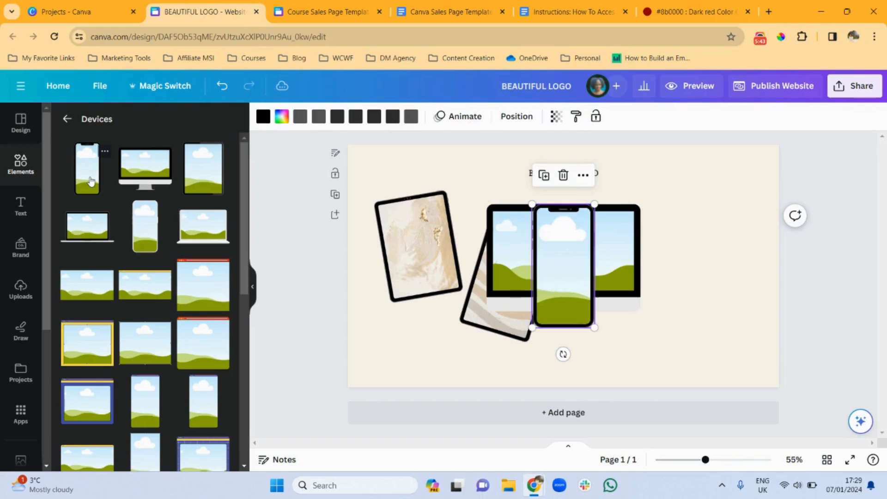
pyautogui.moveTo(554, 254); pyautogui.dragTo(615, 259)
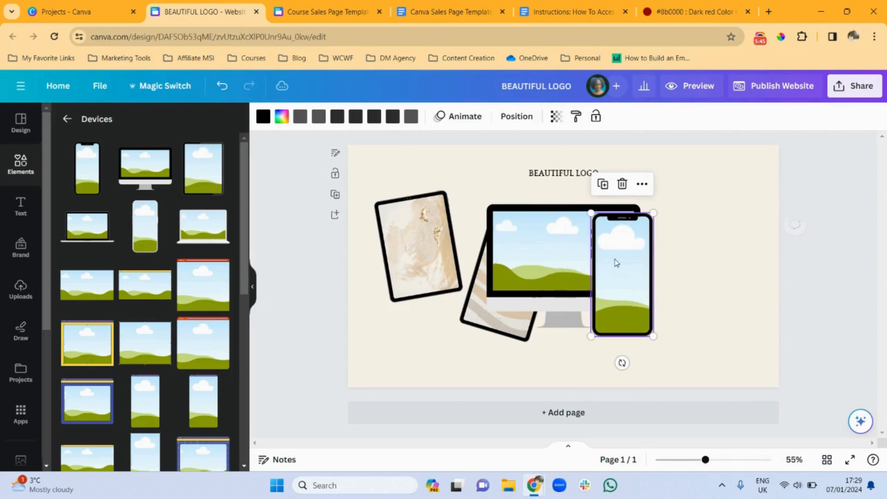
# Delete the two-tablet mockup image, and shift and shrink the phone frame at the monitor's lower right corner
pyautogui.click(421, 271)
pyautogui.press('Delete')
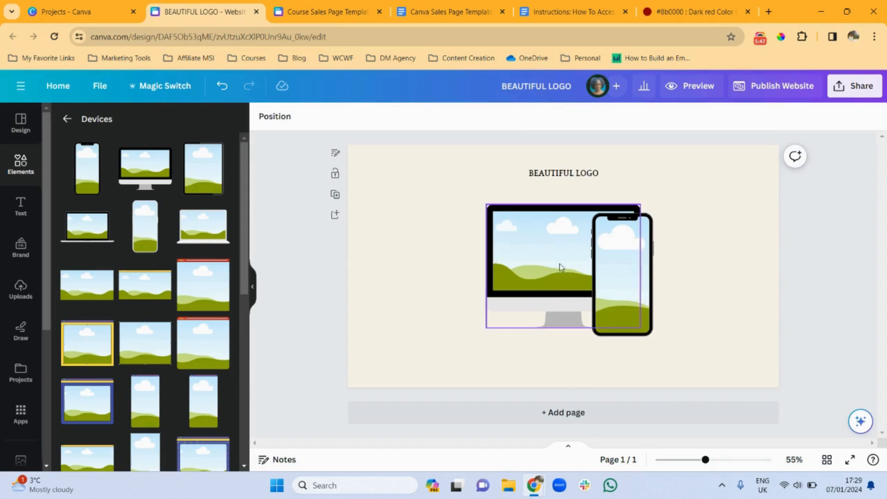
pyautogui.moveTo(612, 270)
pyautogui.mouseDown()
pyautogui.moveTo(618, 264)
pyautogui.moveTo(617, 271)
pyautogui.mouseUp()
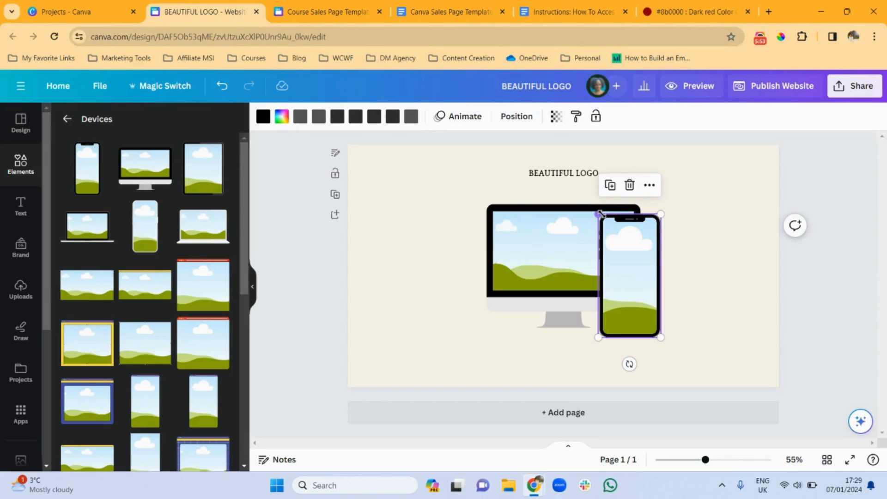
pyautogui.moveTo(598, 214); pyautogui.dragTo(613, 244)
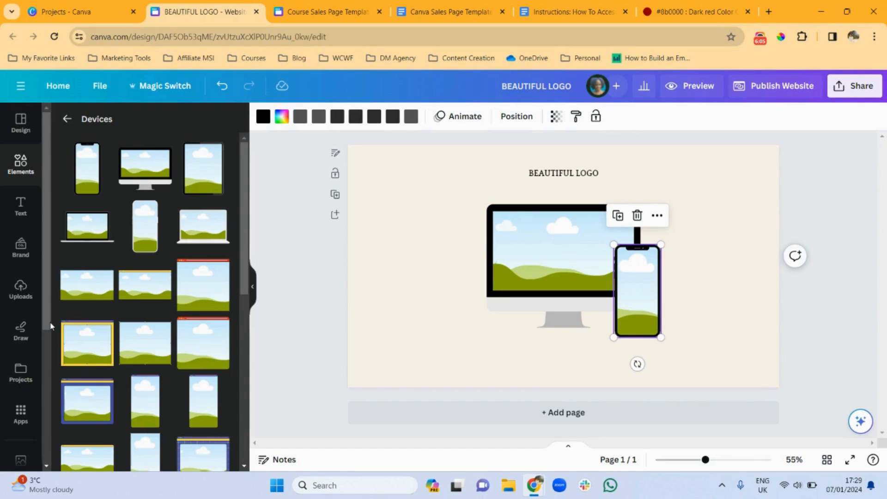
# Fill the monitor frame with the recently used photo of a woman at a laptop holding up fanned banknotes
pyautogui.scroll(-5, 50, 368)
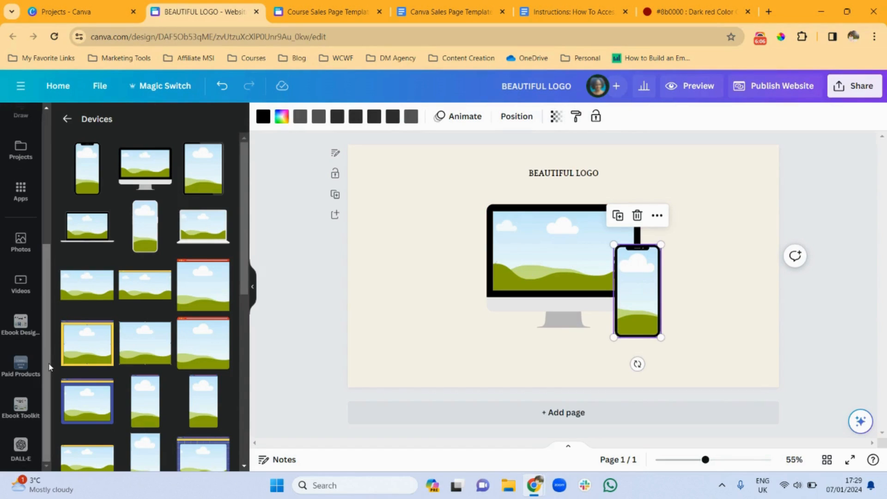
pyautogui.click(21, 244)
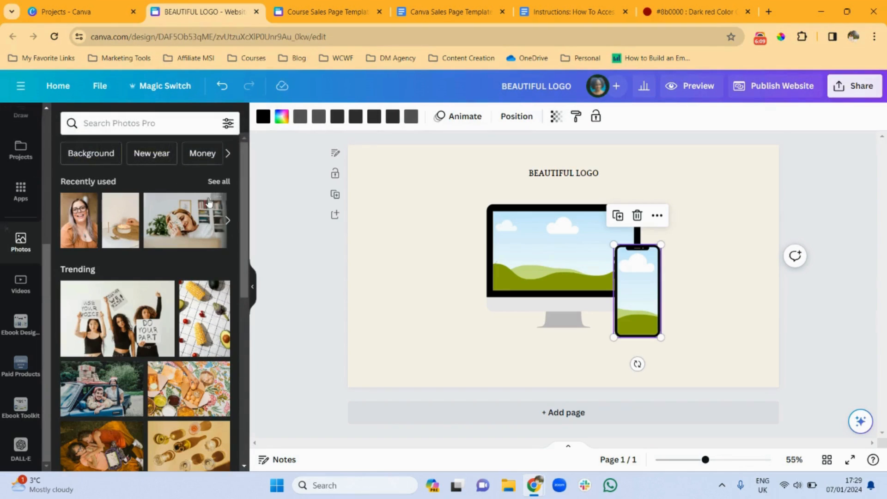
pyautogui.click(220, 182)
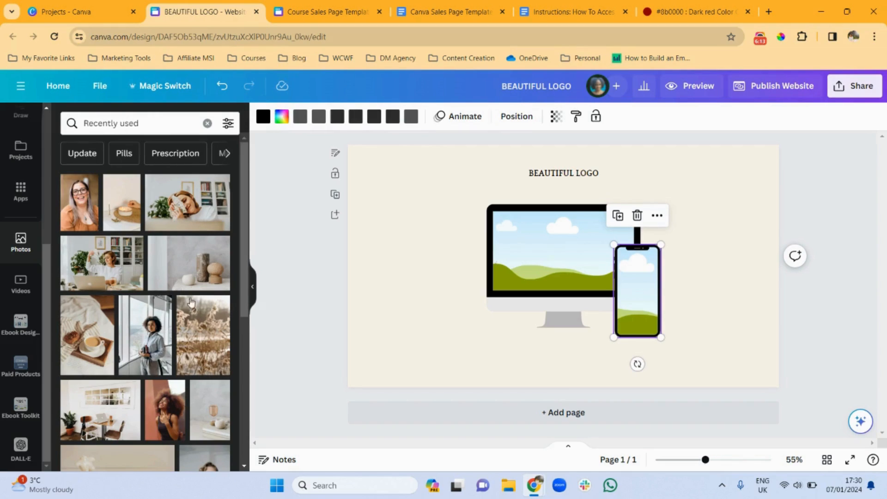
pyautogui.click(133, 245)
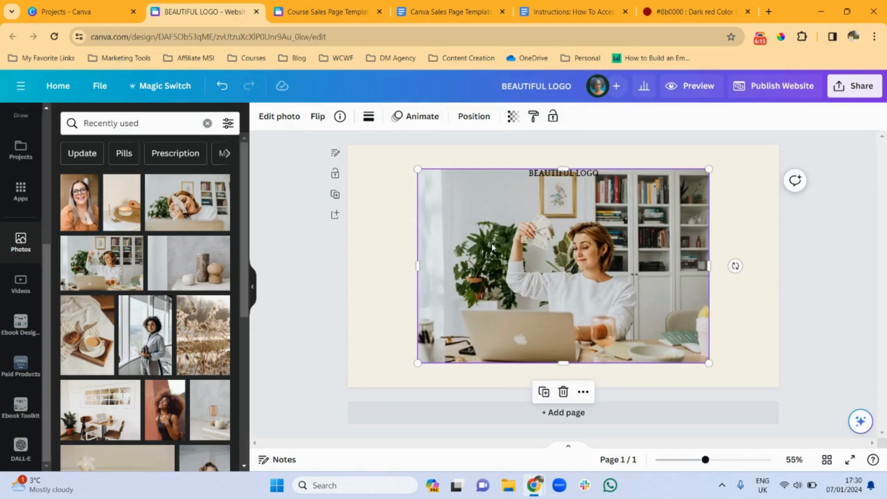
pyautogui.moveTo(492, 248); pyautogui.dragTo(542, 257)
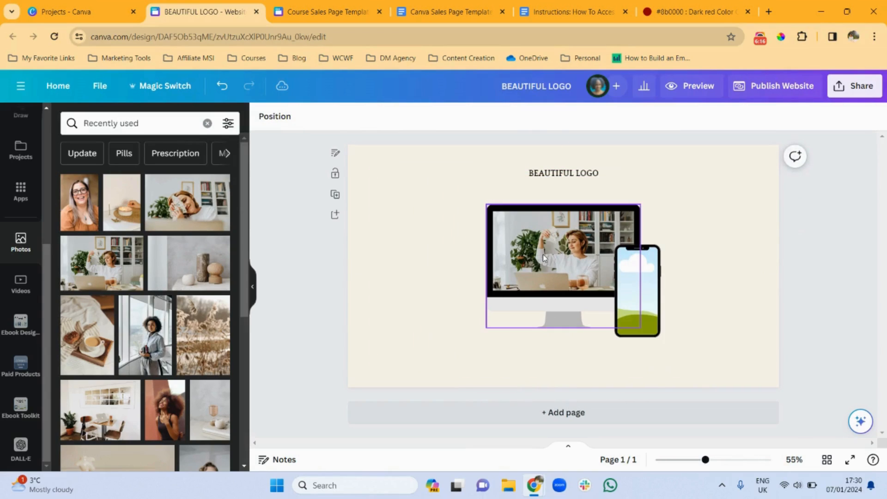
# Fill the phone frame with the recently used photo of a woman holding banknotes against her face
pyautogui.click(183, 210)
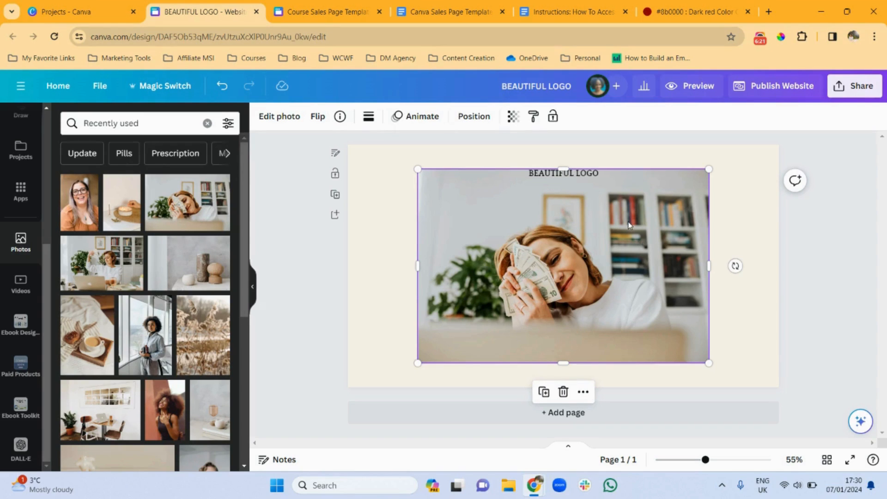
pyautogui.moveTo(628, 225); pyautogui.dragTo(623, 290)
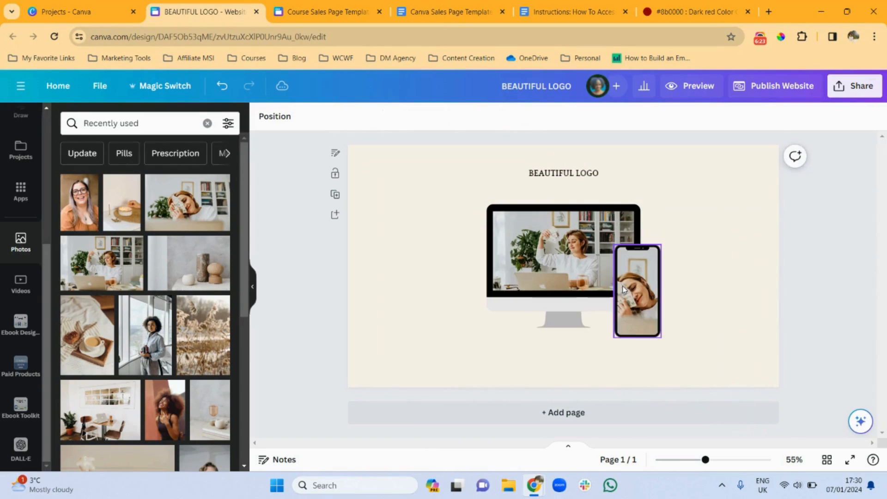
# Group the monitor and phone frames and move the group to the left half of the page
pyautogui.moveTo(474, 211); pyautogui.dragTo(714, 362)
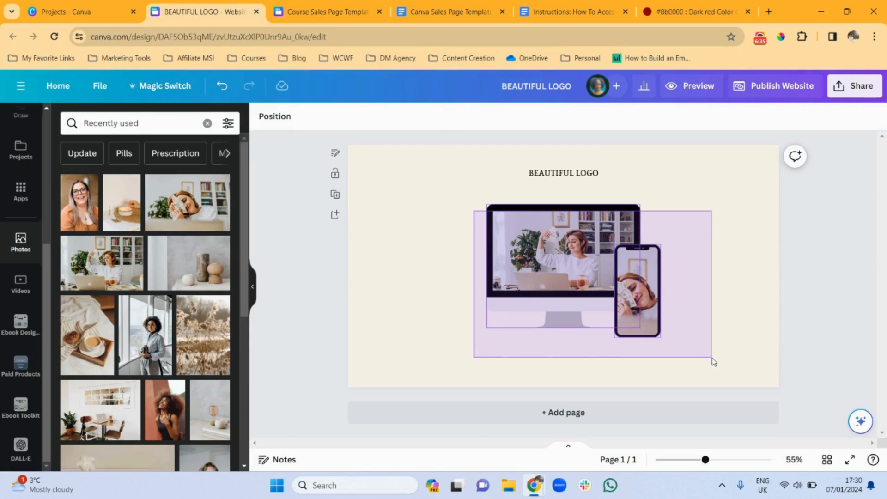
pyautogui.moveTo(713, 361); pyautogui.dragTo(713, 360)
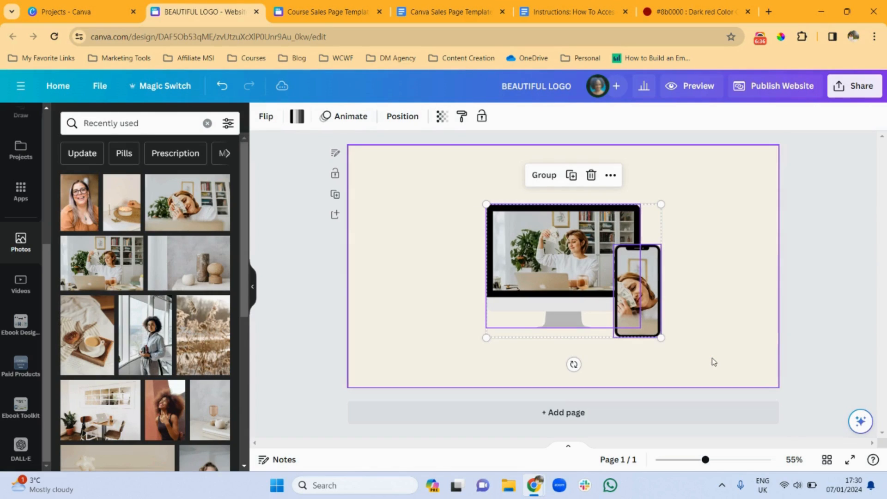
pyautogui.click(544, 176)
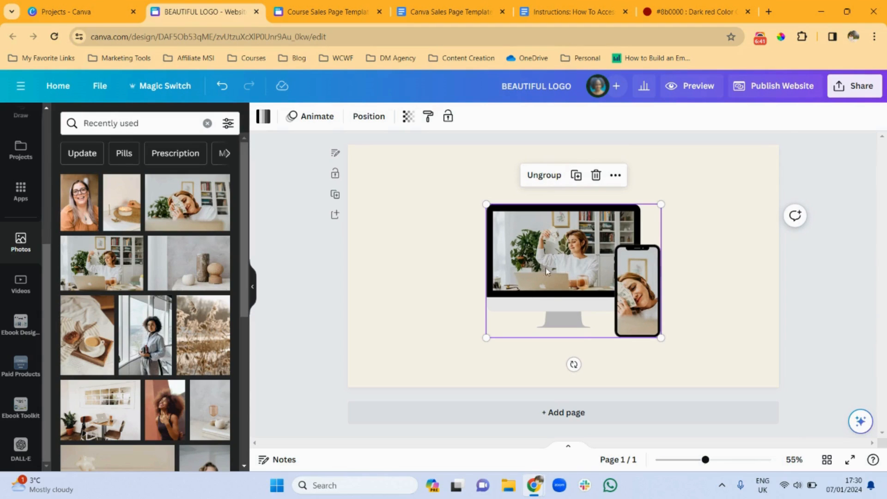
pyautogui.moveTo(545, 267); pyautogui.dragTo(451, 264)
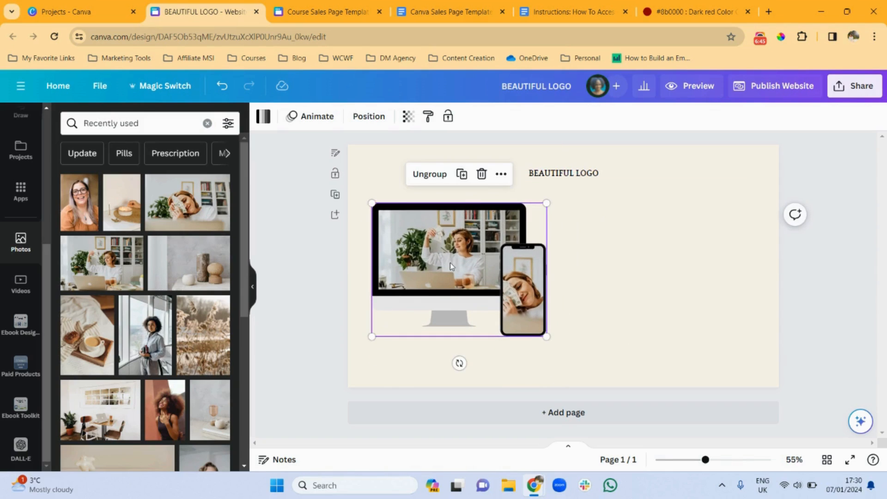
pyautogui.click(584, 263)
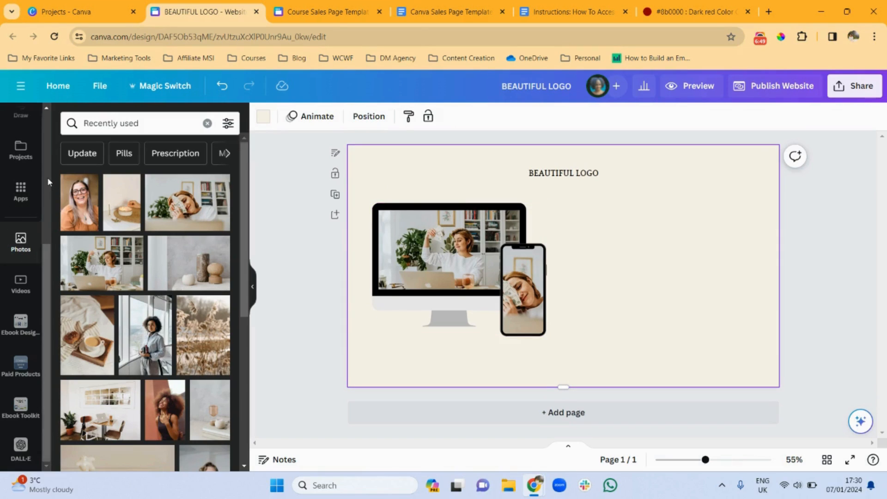
# Add a default heading and place it on the right half of the page, beside the device mockup
pyautogui.scroll(5, 48, 176)
pyautogui.click(30, 205)
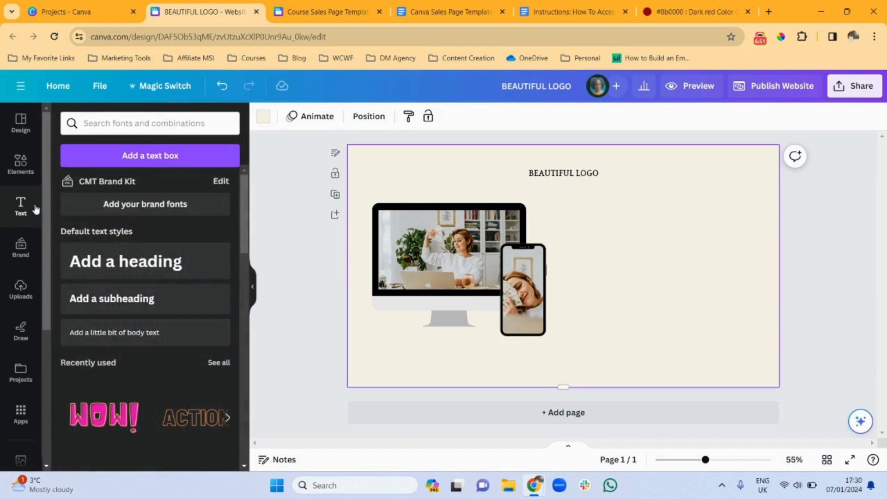
pyautogui.click(128, 272)
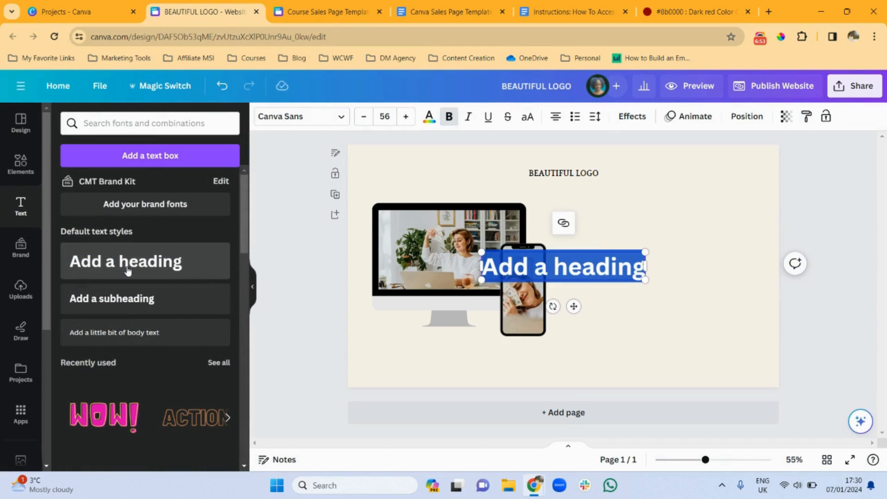
pyautogui.moveTo(573, 306); pyautogui.dragTo(654, 273)
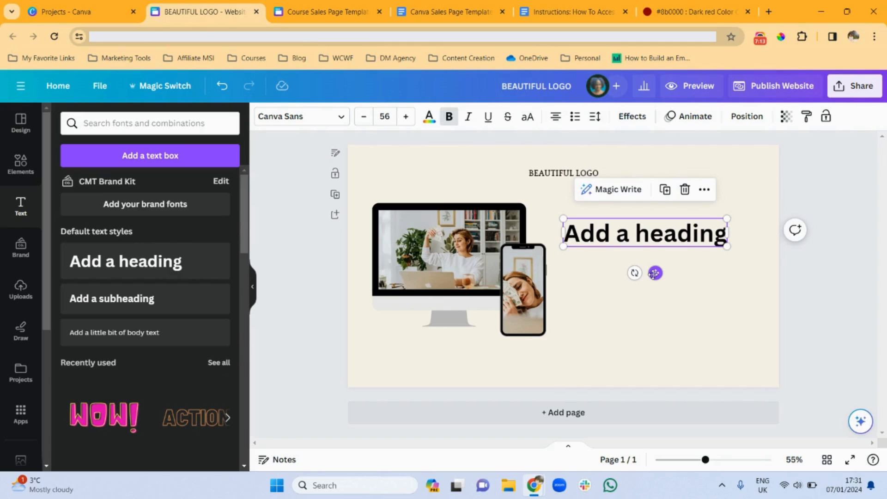
# Format the new heading in Quattrocento at size 38.5, left-aligned
pyautogui.doubleClick(622, 239)
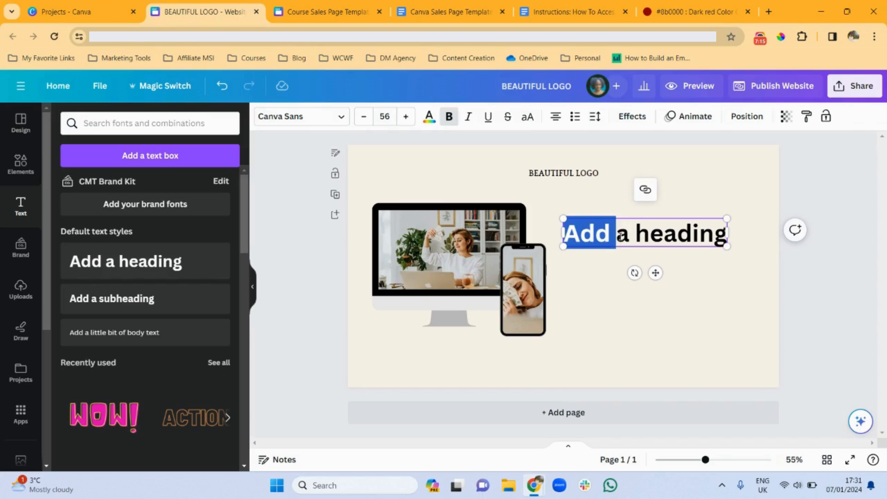
pyautogui.tripleClick(621, 237)
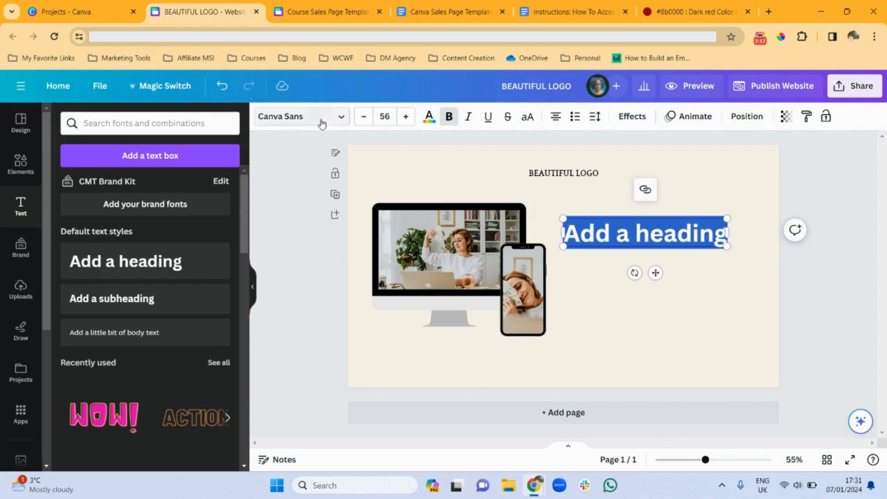
pyautogui.click(341, 118)
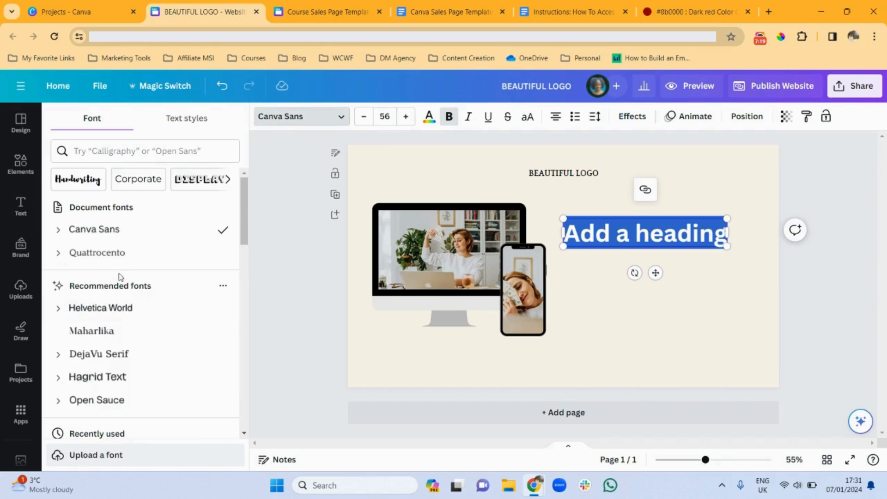
pyautogui.click(108, 256)
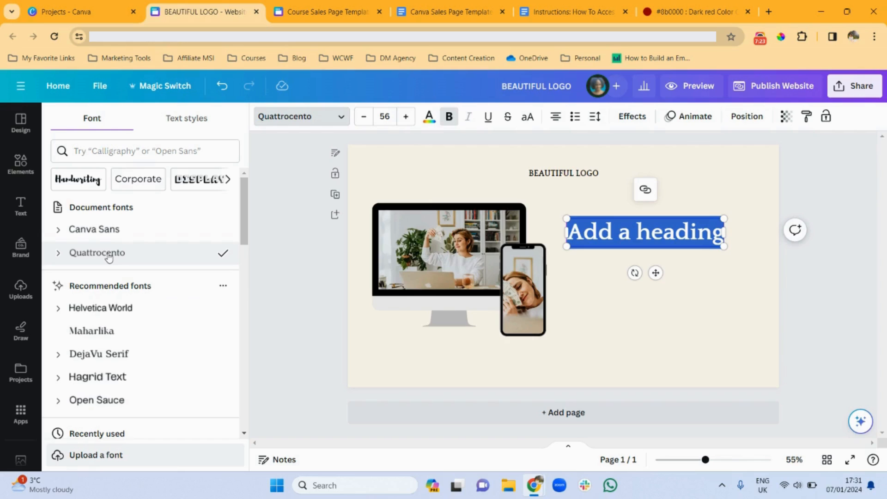
pyautogui.click(385, 116)
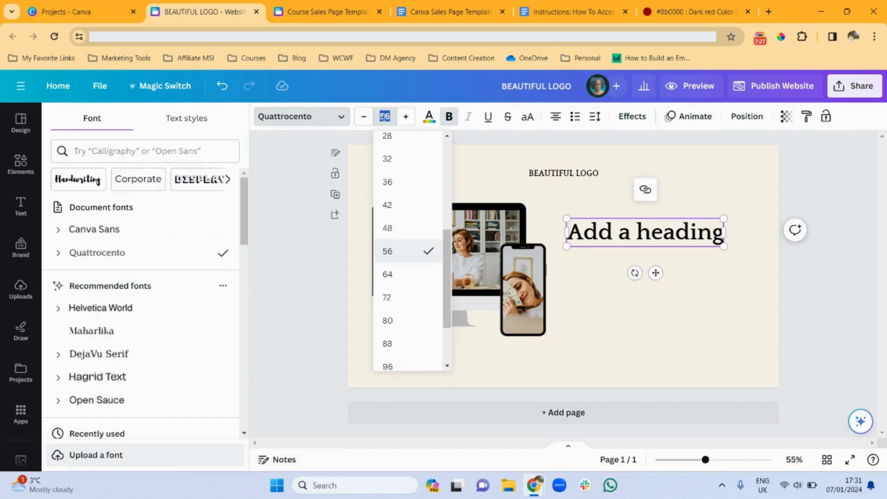
pyautogui.write('38.5')
pyautogui.press('Return')
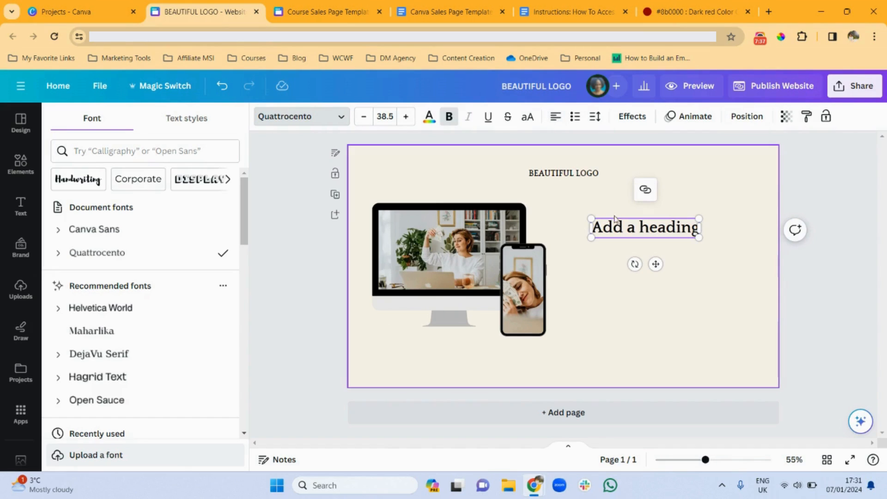
# Replace the heading's placeholder with the line "Learn How Female Business Owners Can Grow A Value-Driven Business Online" copied from the Canva Sales Page Template Demo document
pyautogui.click(457, 13)
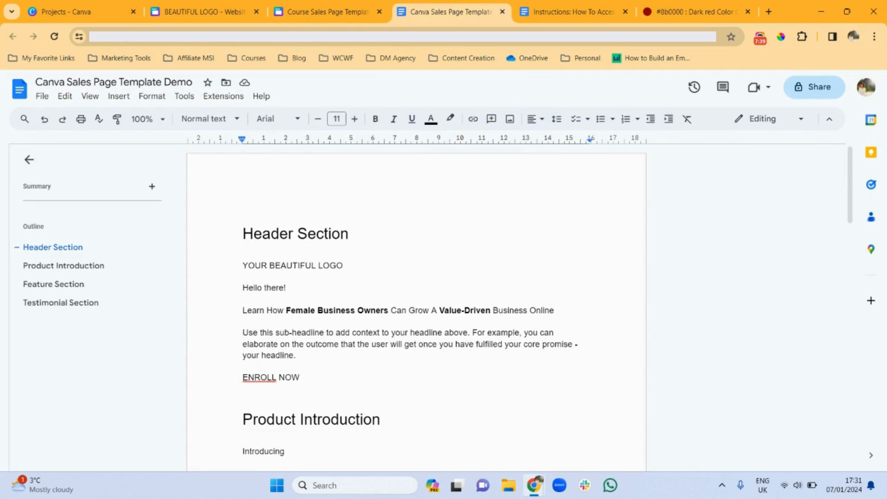
pyautogui.tripleClick(275, 310)
pyautogui.hotkey('ctrl', 'c')
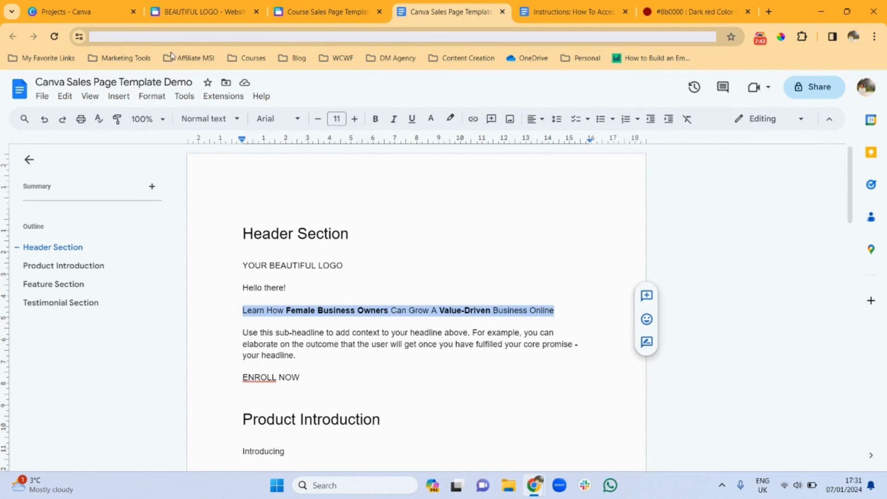
pyautogui.click(177, 10)
pyautogui.doubleClick(606, 232)
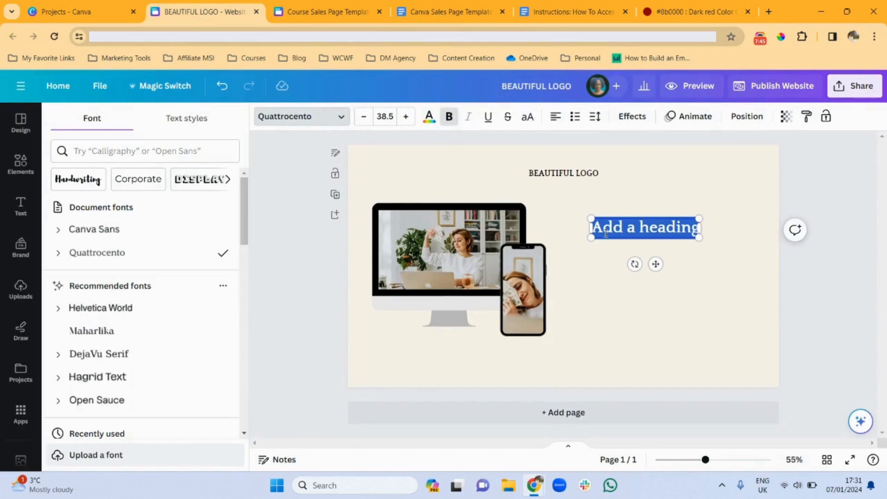
pyautogui.hotkey('ctrl', 'v')
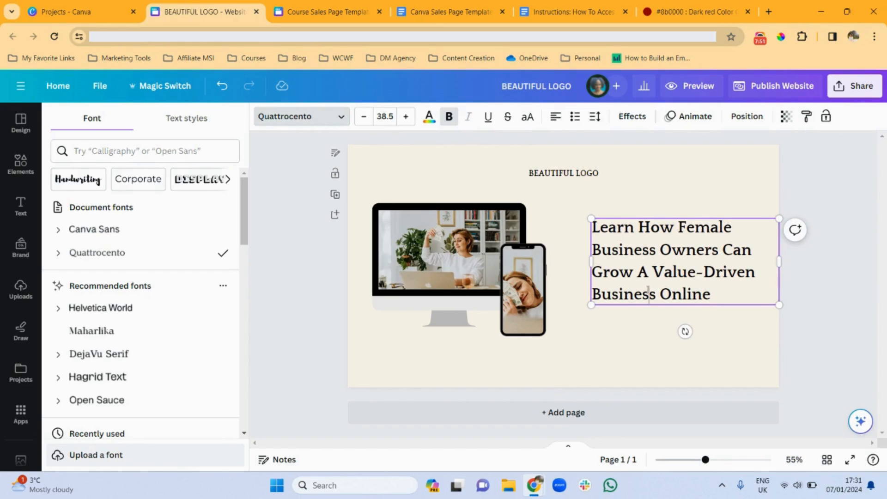
# Set the headline's line spacing to 1, then shift its text box up and widen it towards the phone so it wraps onto three lines
pyautogui.hotkey('ctrl', 'a')
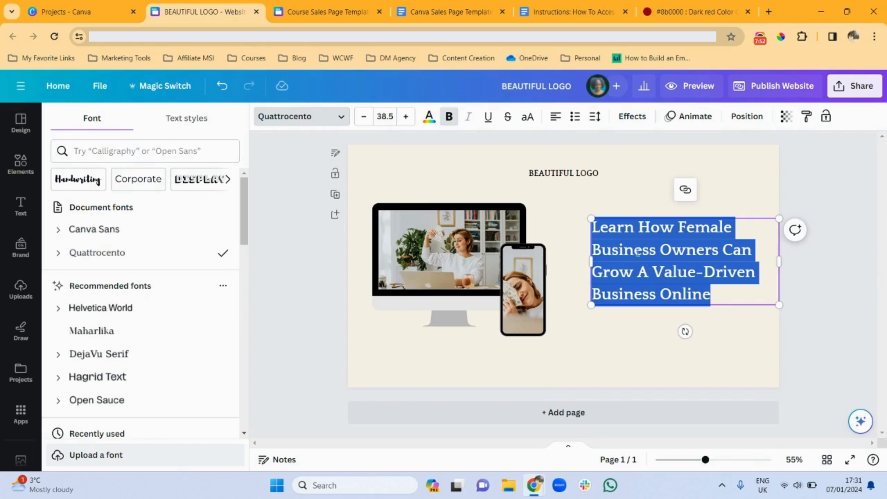
pyautogui.click(593, 122)
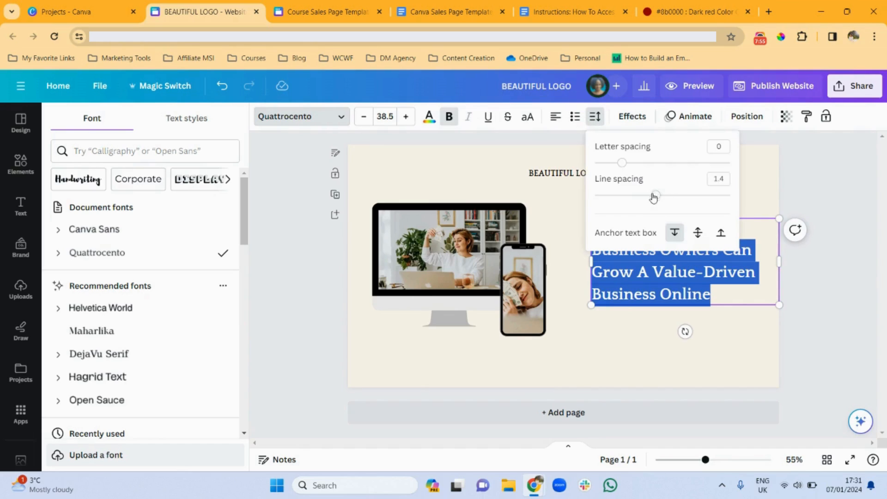
pyautogui.click(723, 181)
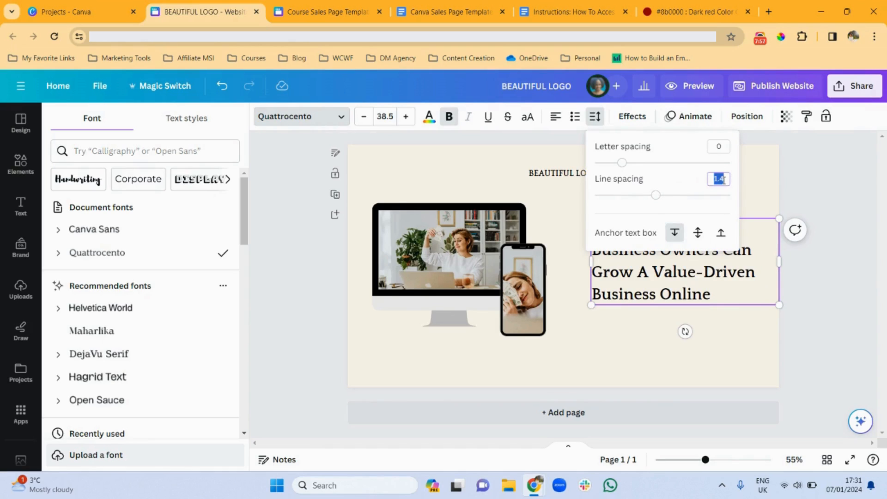
pyautogui.write('1')
pyautogui.click(646, 340)
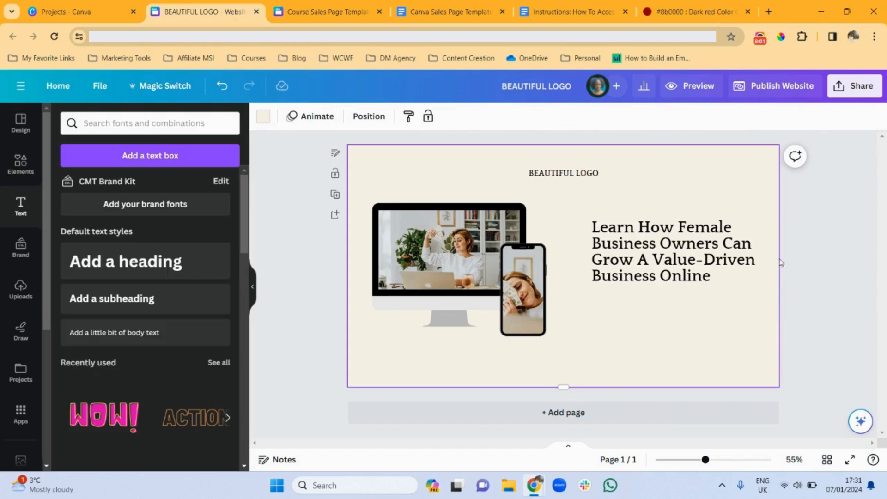
pyautogui.moveTo(727, 252); pyautogui.dragTo(696, 243)
# Remove bold from the whole headline and apply it only to "Female Business Owners" and "Value-Driven"
pyautogui.doubleClick(648, 240)
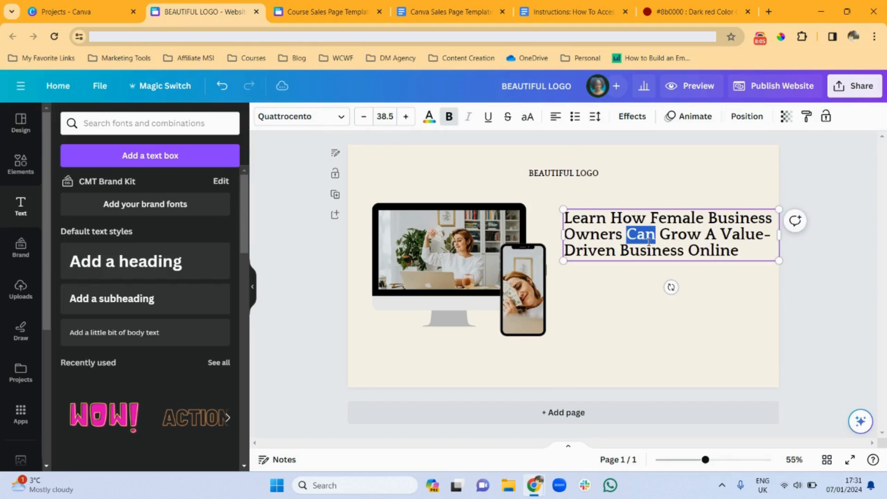
pyautogui.hotkey('ctrl', 'a')
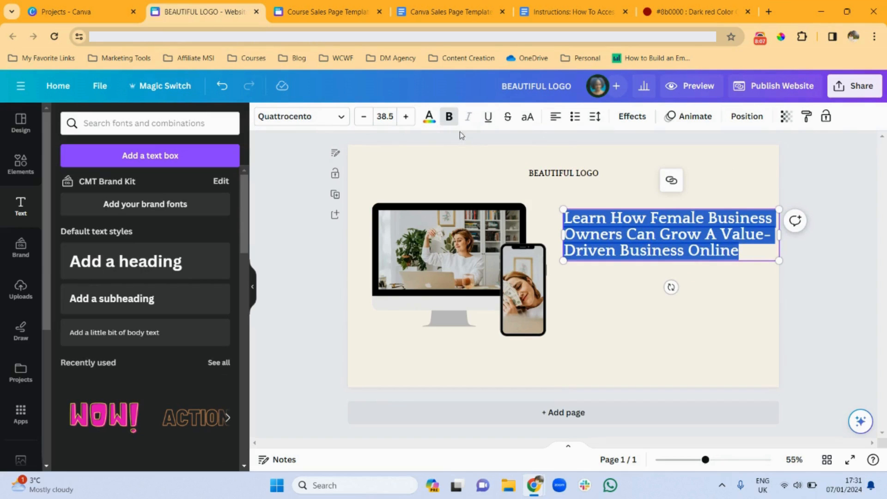
pyautogui.click(449, 118)
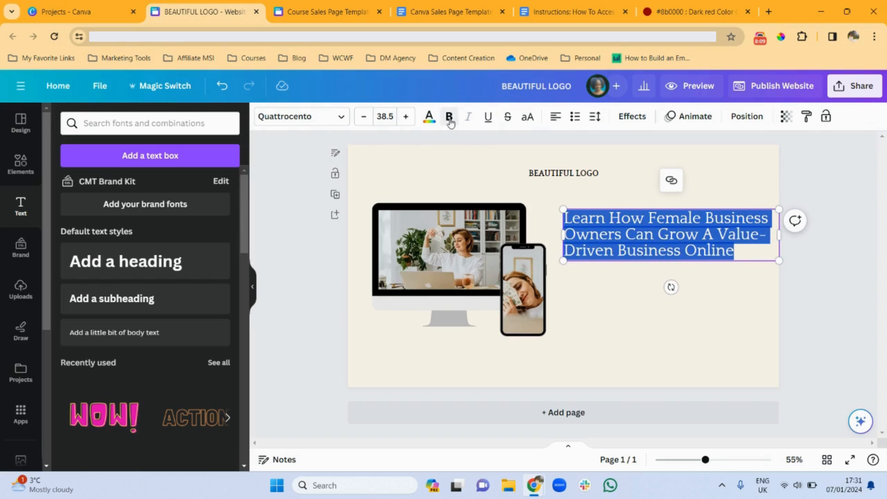
pyautogui.click(689, 217)
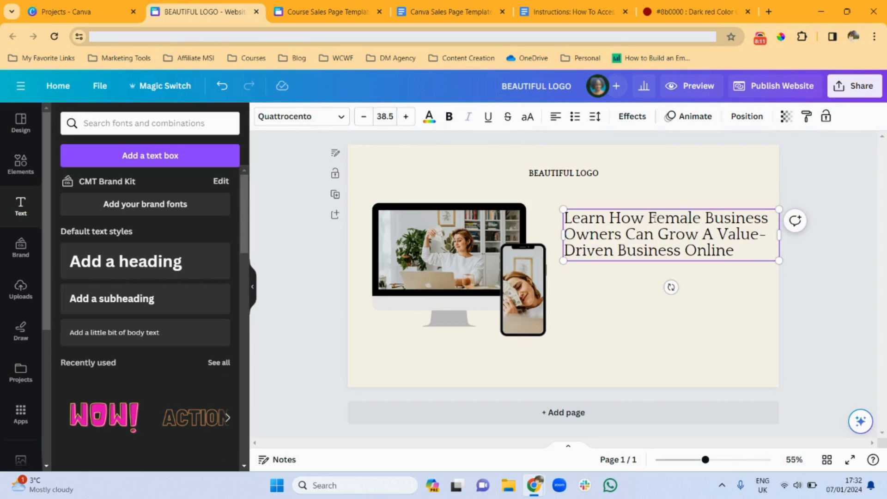
pyautogui.moveTo(648, 217); pyautogui.dragTo(622, 235)
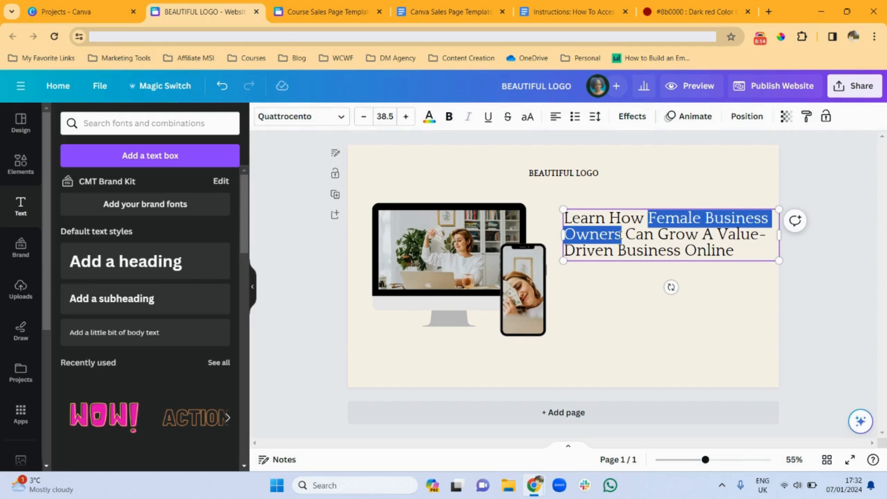
pyautogui.click(448, 116)
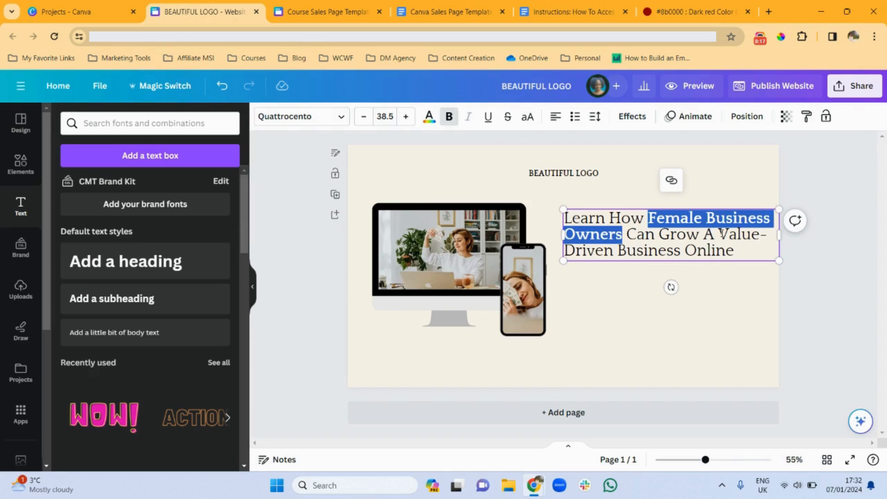
pyautogui.moveTo(722, 232); pyautogui.dragTo(607, 254)
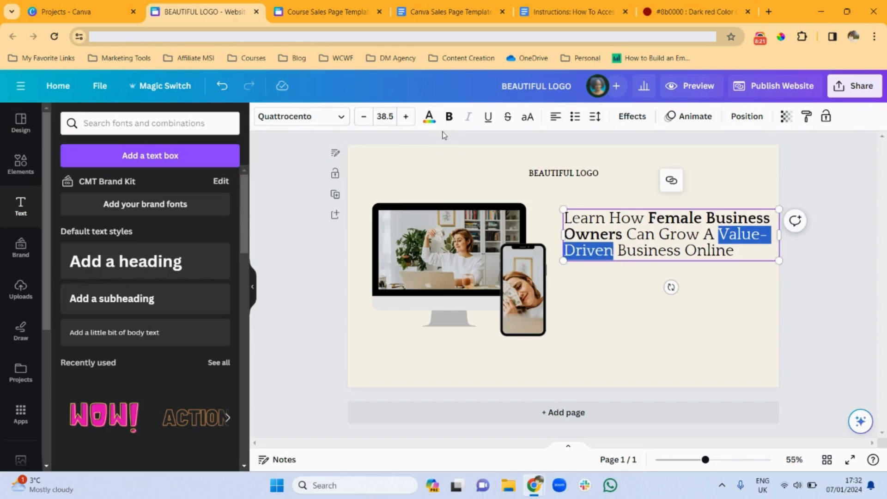
pyautogui.click(448, 116)
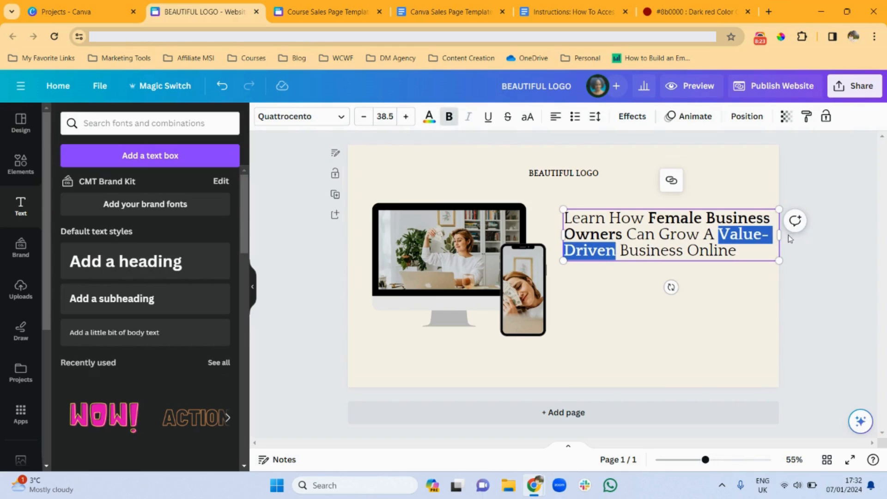
# Narrow the headline's text box from its right side so the text wraps onto four lines
pyautogui.moveTo(770, 234)
pyautogui.mouseDown()
pyautogui.moveTo(742, 235)
pyautogui.moveTo(779, 236)
pyautogui.moveTo(748, 237)
pyautogui.moveTo(761, 234)
pyautogui.mouseUp()
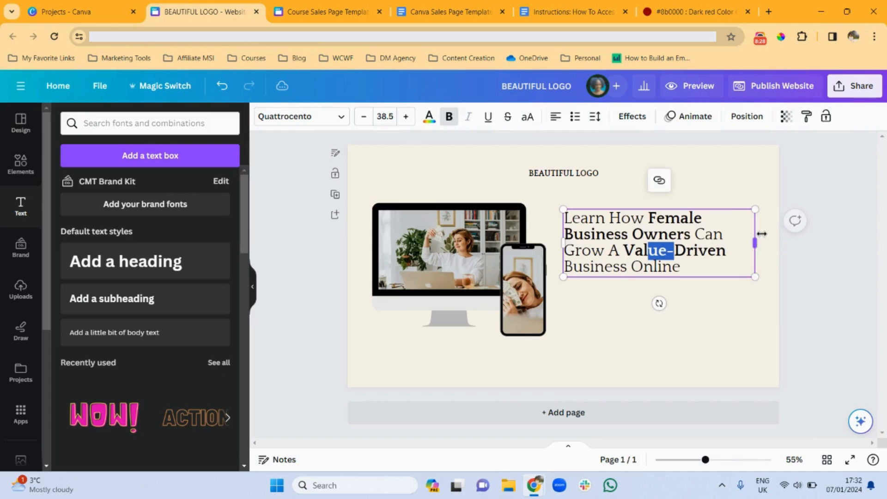
pyautogui.click(768, 309)
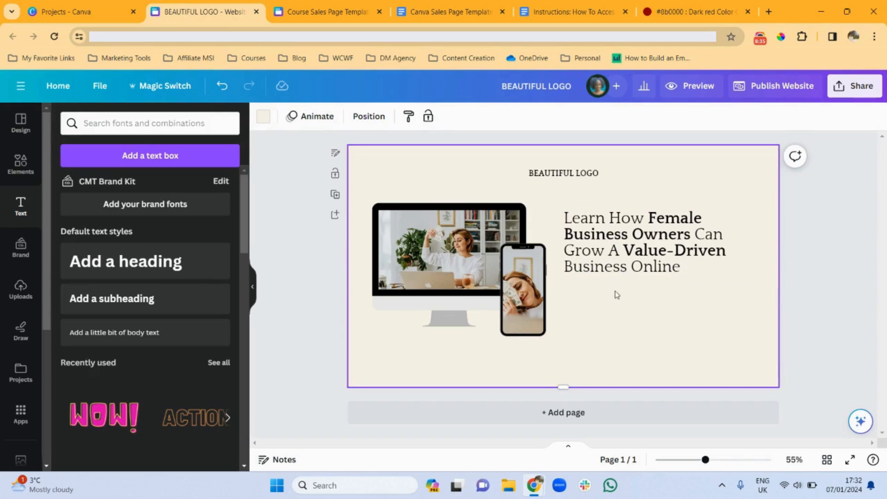
# Check the sub-headline in the Course Sales Page Template, then add a body text box to the website and place it under the headline
pyautogui.click(301, 12)
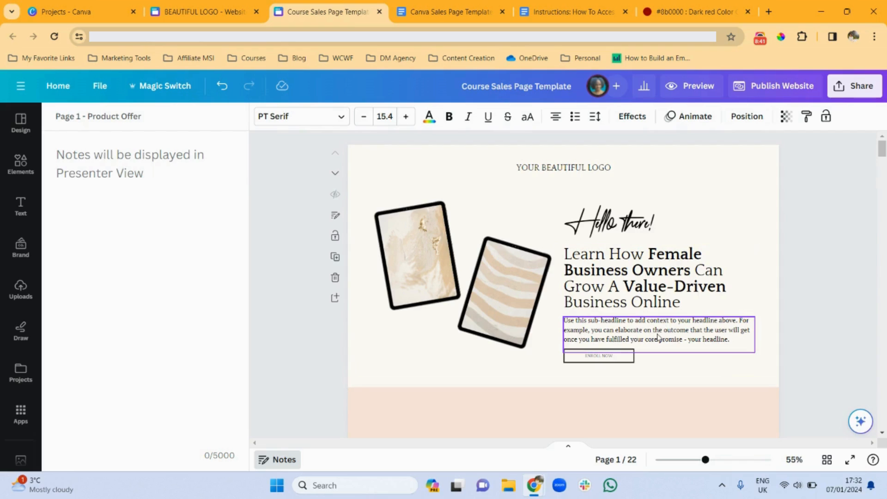
pyautogui.click(204, 12)
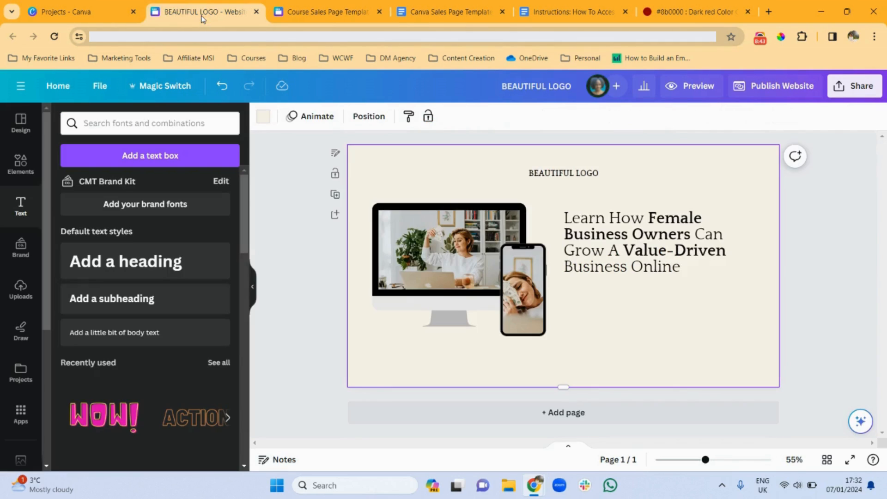
pyautogui.click(122, 333)
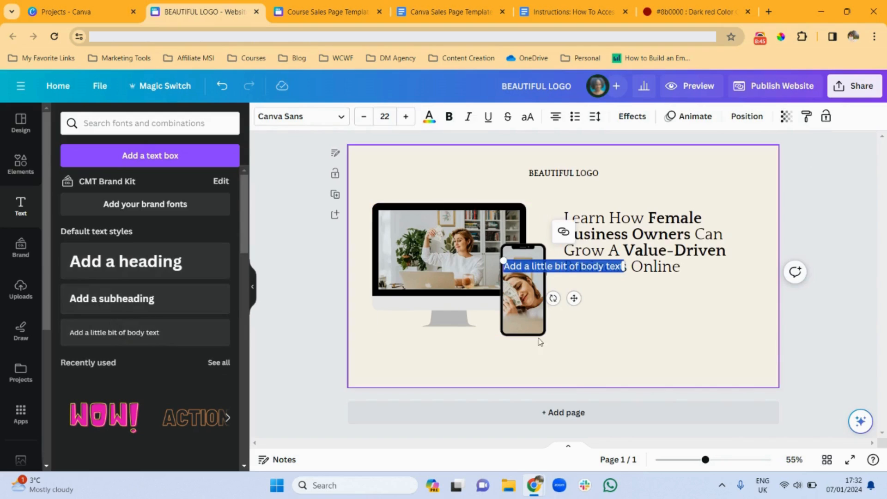
pyautogui.click(572, 315)
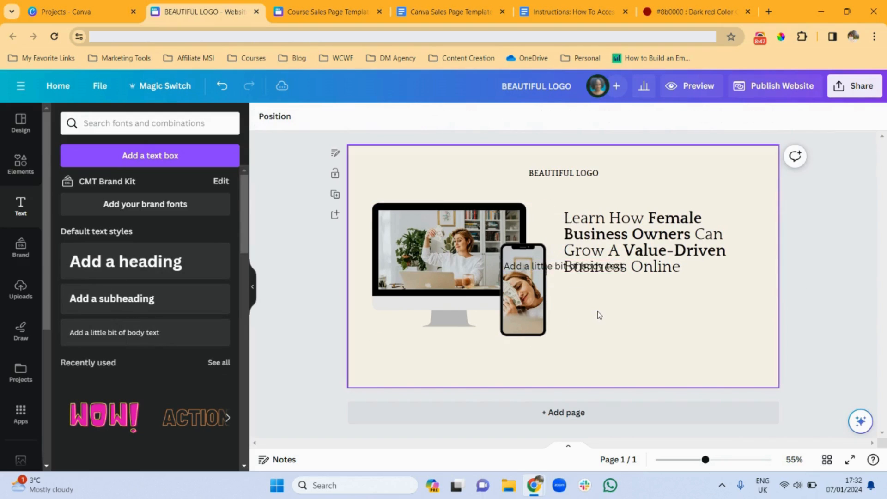
pyautogui.click(548, 270)
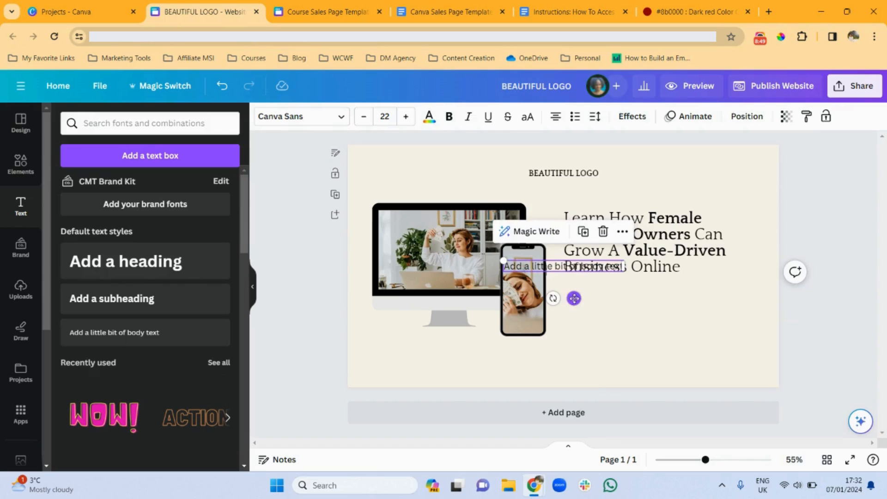
pyautogui.moveTo(574, 298); pyautogui.dragTo(634, 322)
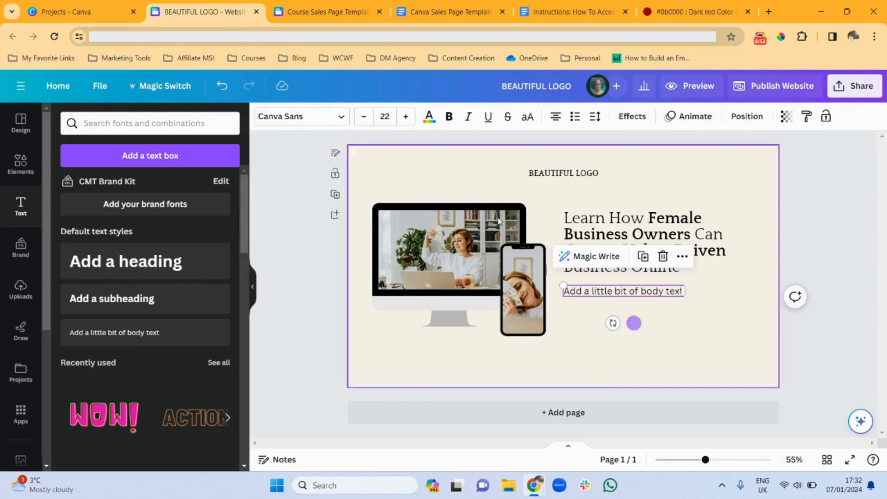
# Format the body text as left-aligned PT Serif at size 15.4 and line its box up with the headline's left edge
pyautogui.click(327, 113)
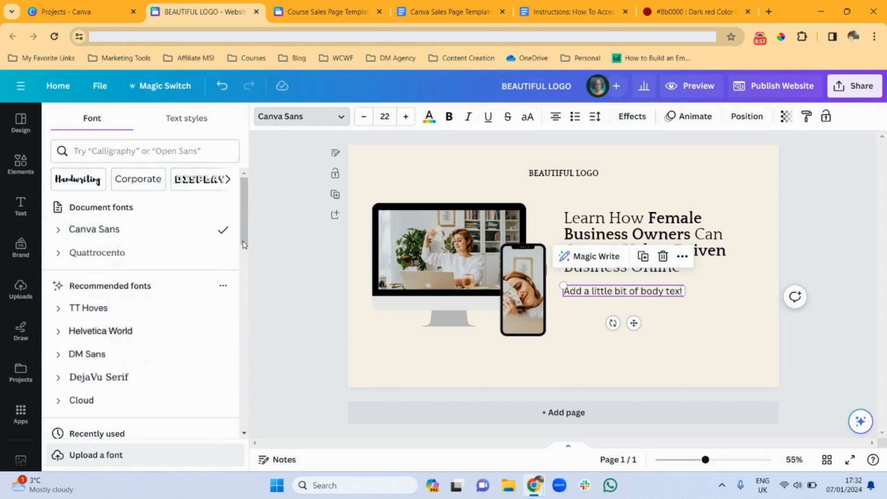
pyautogui.scroll(-5, 244, 245)
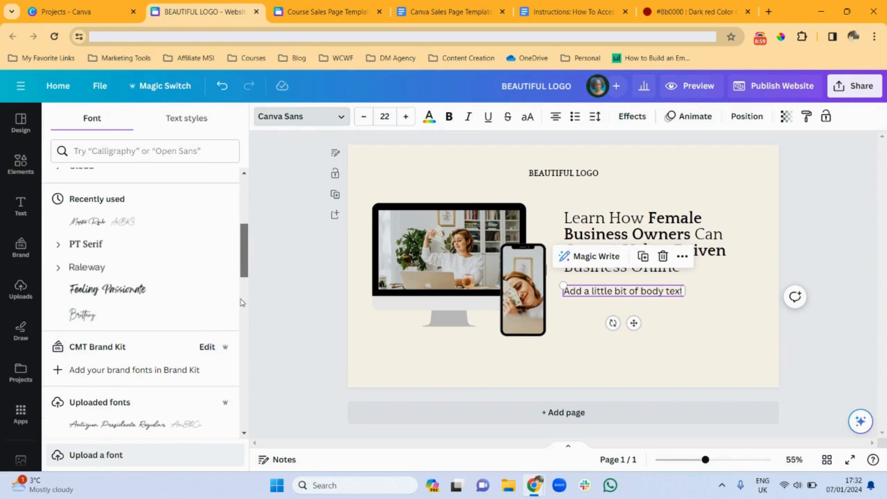
pyautogui.click(87, 252)
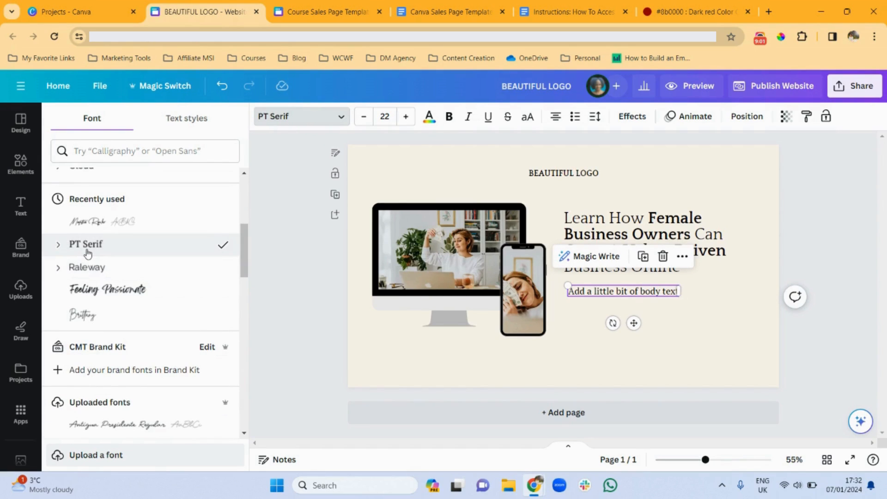
pyautogui.click(384, 117)
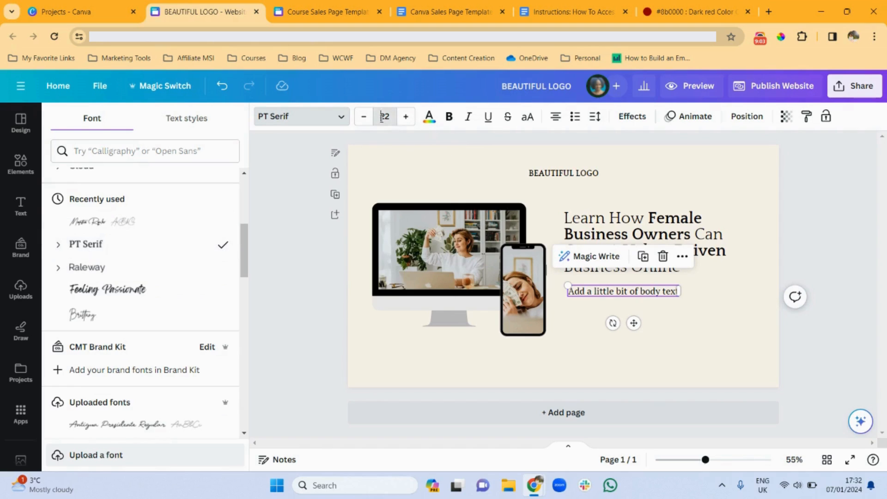
pyautogui.write('15.4')
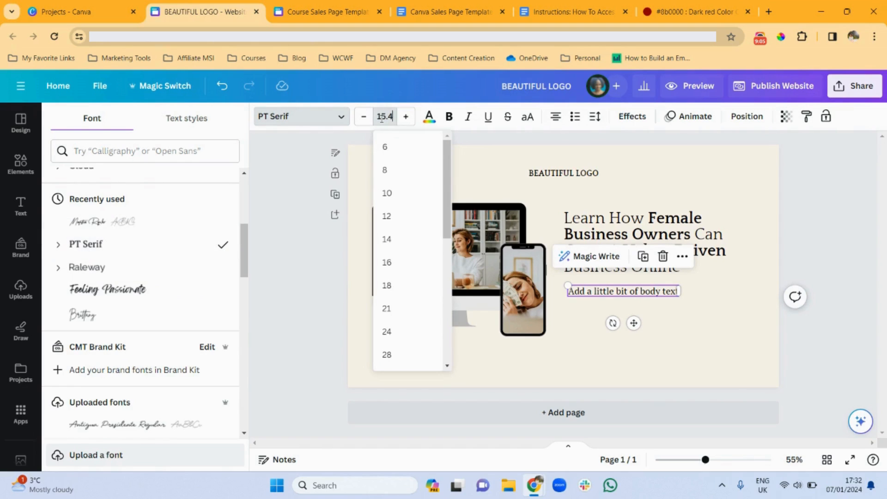
pyautogui.press('Return')
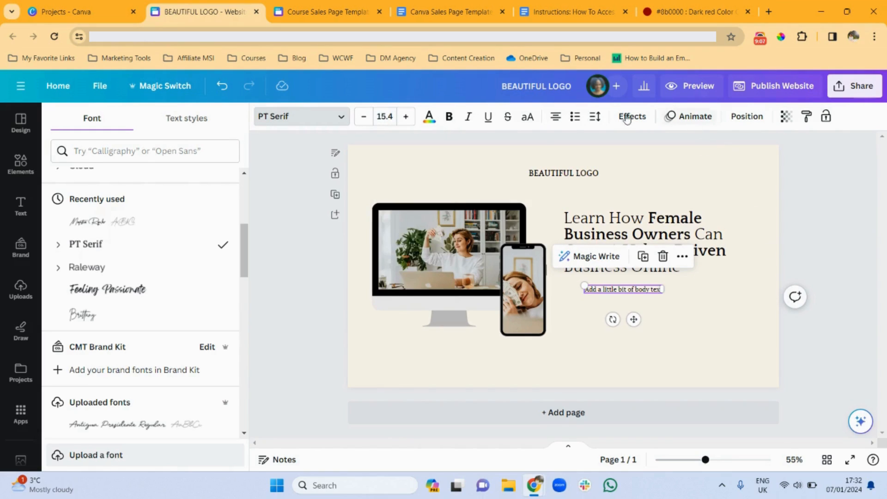
pyautogui.click(555, 116)
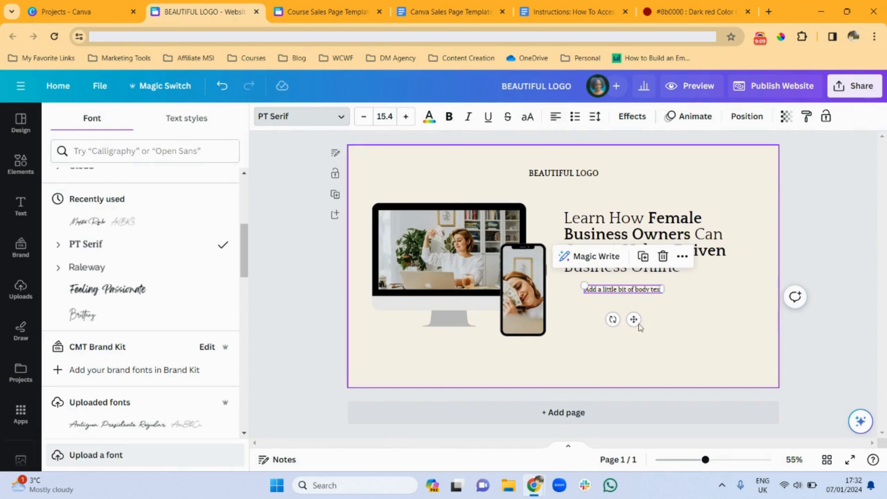
pyautogui.moveTo(634, 319); pyautogui.dragTo(611, 322)
# Replace the body placeholder with the sub-headline paragraph from the Canva Sales Page Template Demo document, and narrow its box from the right side
pyautogui.click(438, 24)
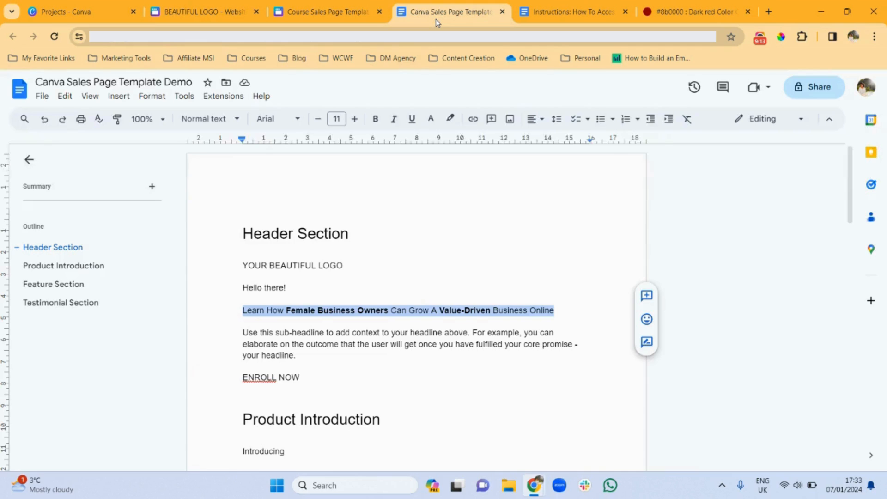
pyautogui.tripleClick(285, 337)
pyautogui.hotkey('ctrl', 'c')
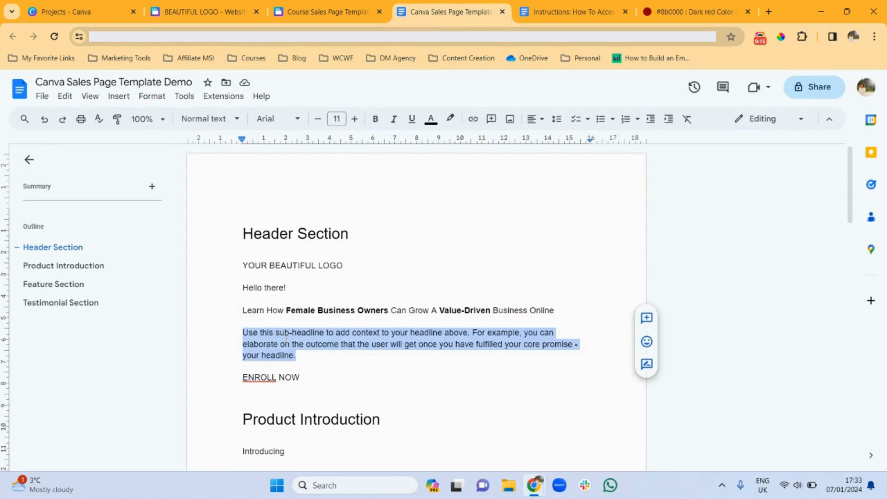
pyautogui.click(209, 14)
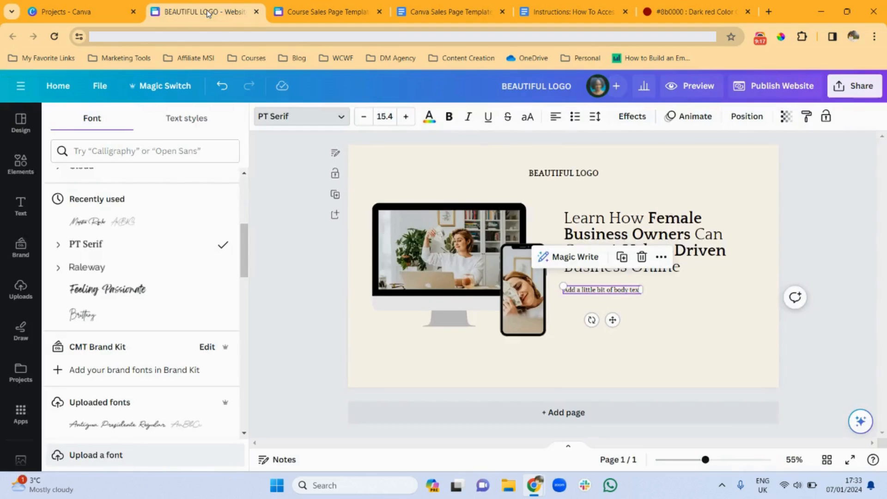
pyautogui.click(602, 291)
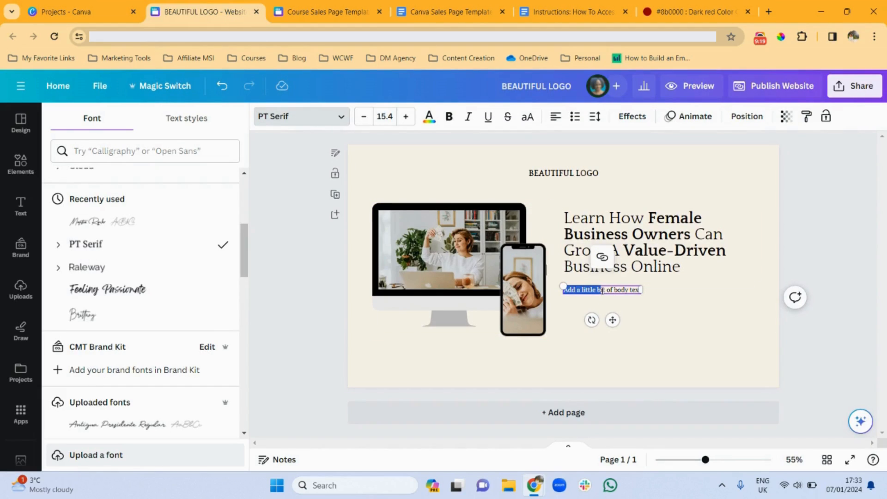
pyautogui.hotkey('ctrl', 'v')
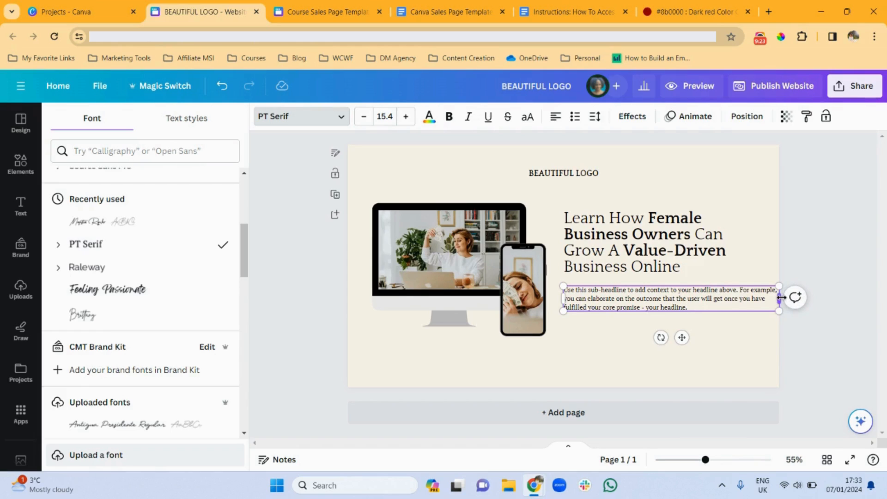
pyautogui.moveTo(780, 296); pyautogui.dragTo(755, 288)
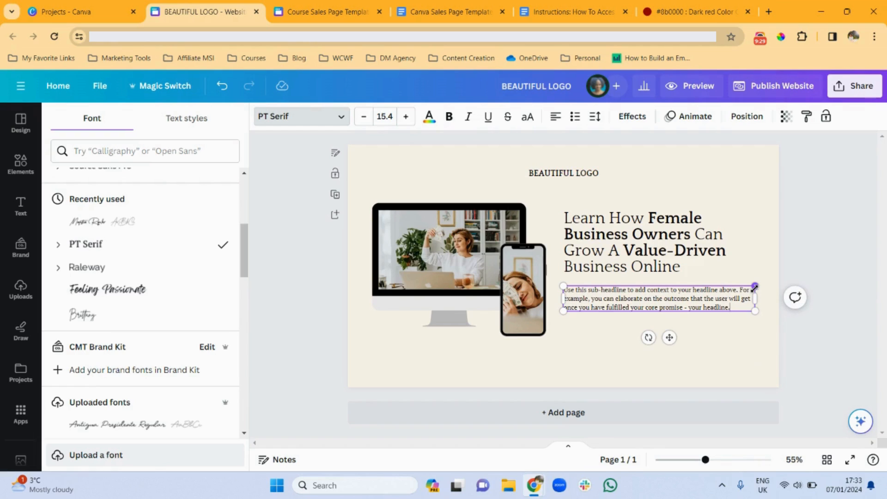
pyautogui.click(758, 365)
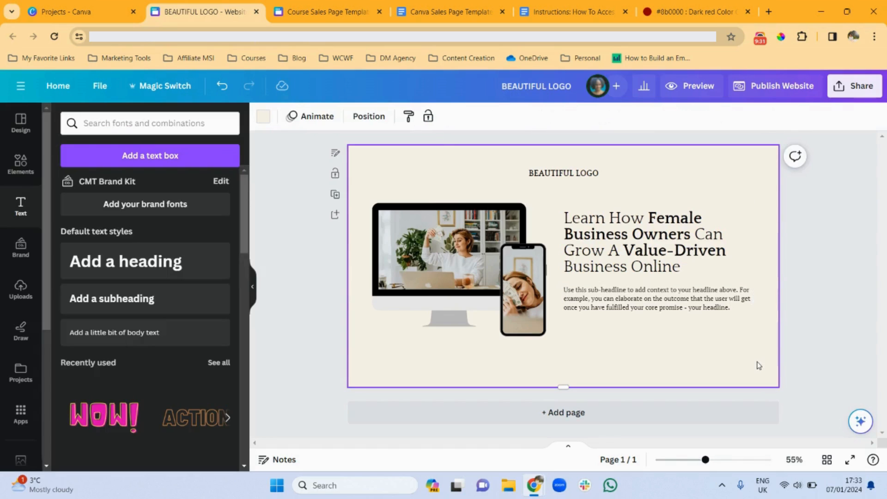
# Add a black square-cornered button from the Buttons elements and place it below the sub-headline, aligned with the text's left edge
pyautogui.click(21, 172)
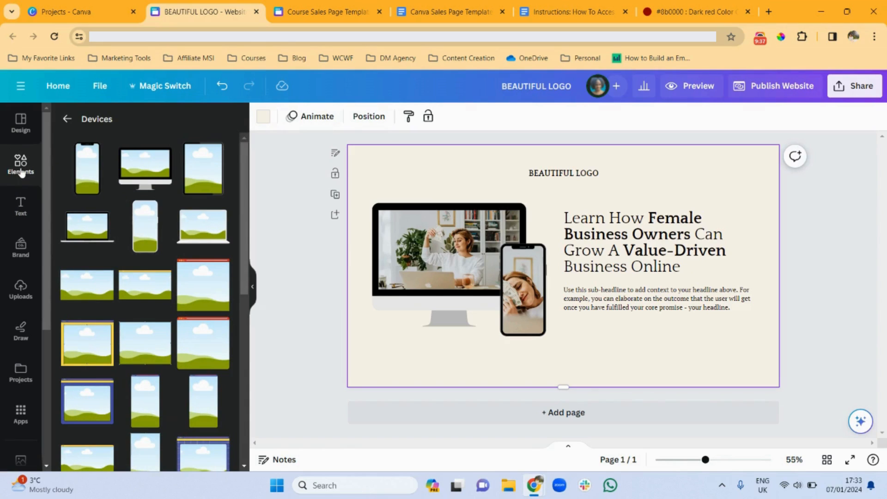
pyautogui.click(67, 119)
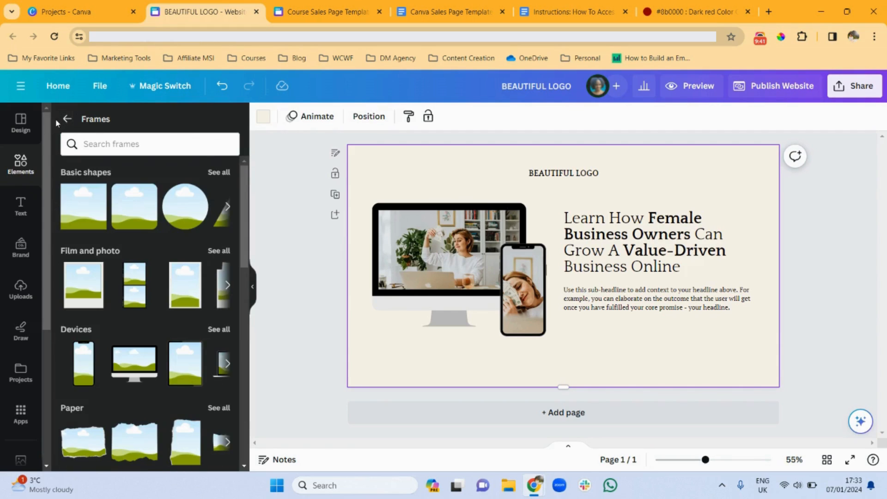
pyautogui.click(67, 119)
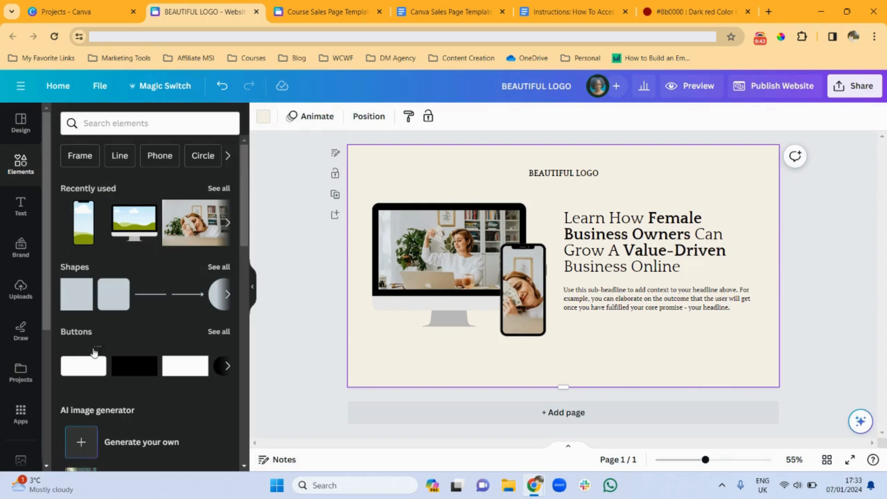
pyautogui.click(224, 334)
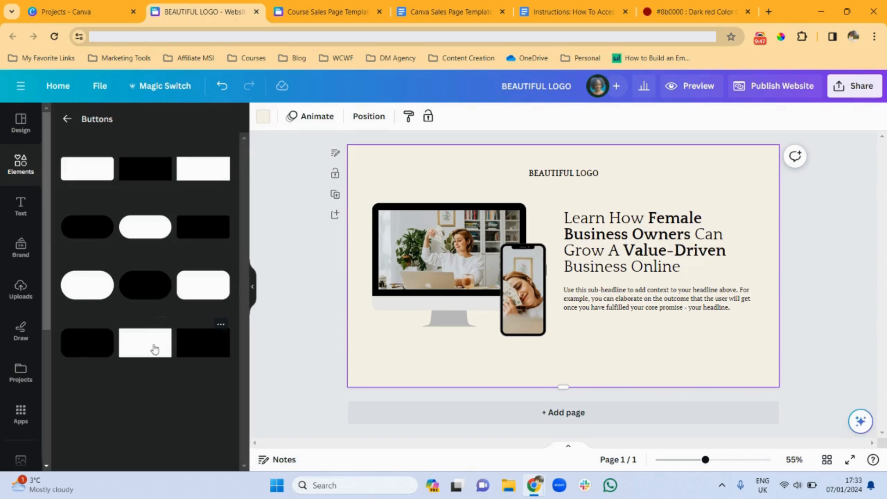
pyautogui.click(150, 179)
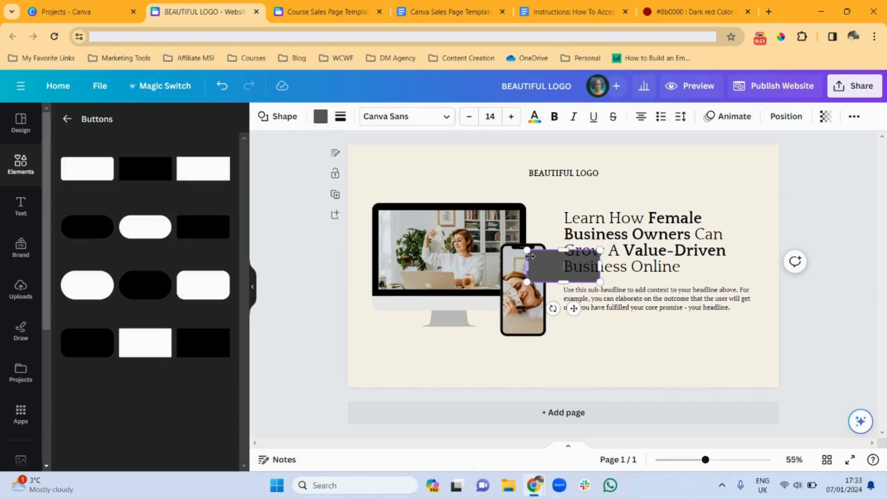
pyautogui.moveTo(574, 307); pyautogui.dragTo(611, 382)
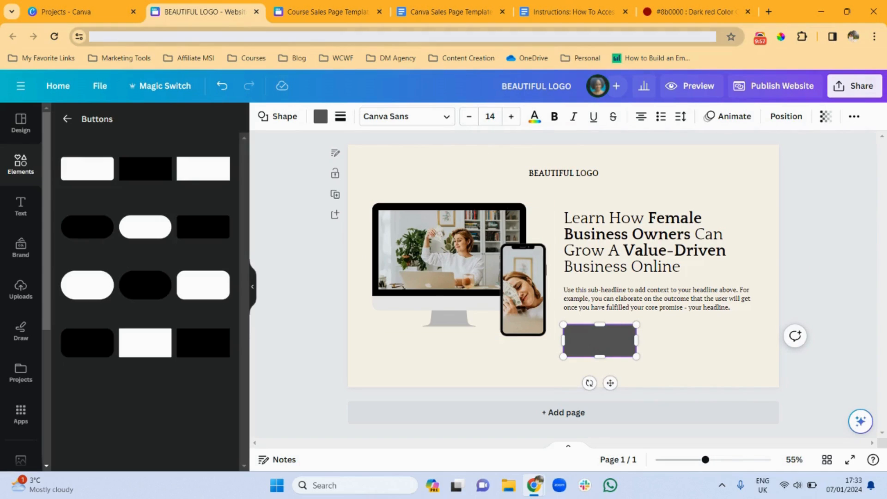
# Compare with the template's ENROLL NOW button, then reduce the new button's height and fill it with black #000000
pyautogui.click(311, 17)
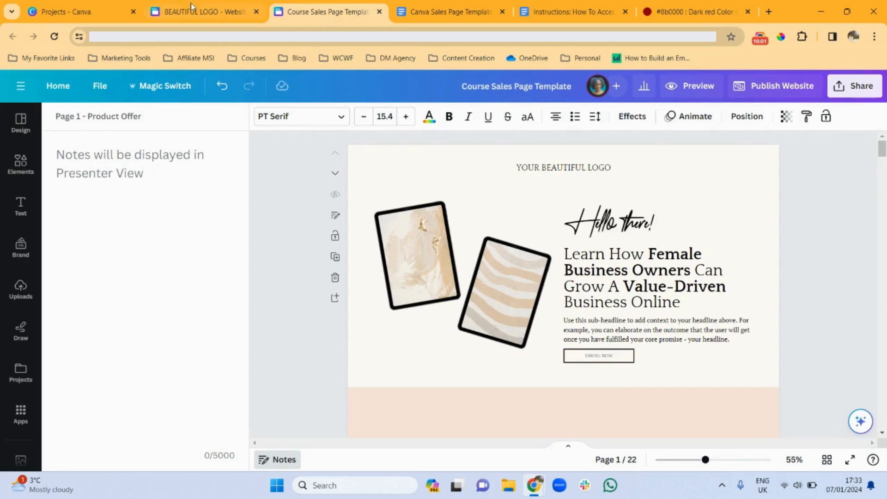
pyautogui.click(199, 12)
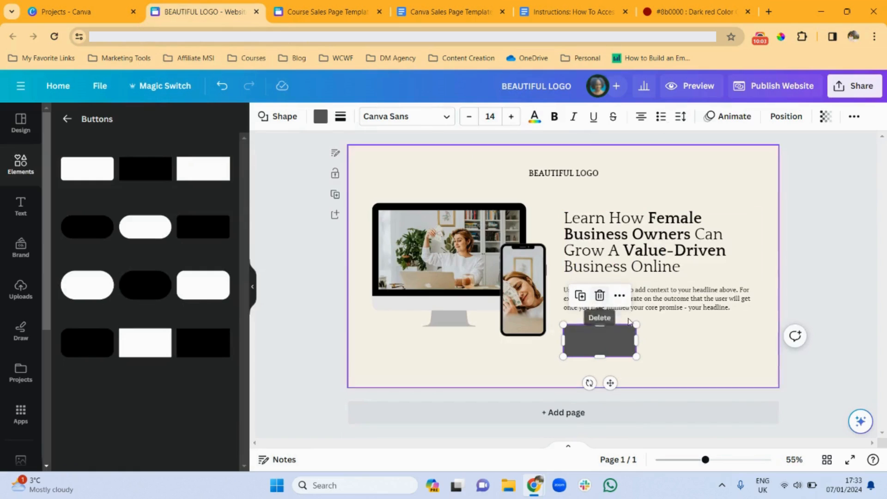
pyautogui.moveTo(600, 356); pyautogui.dragTo(597, 343)
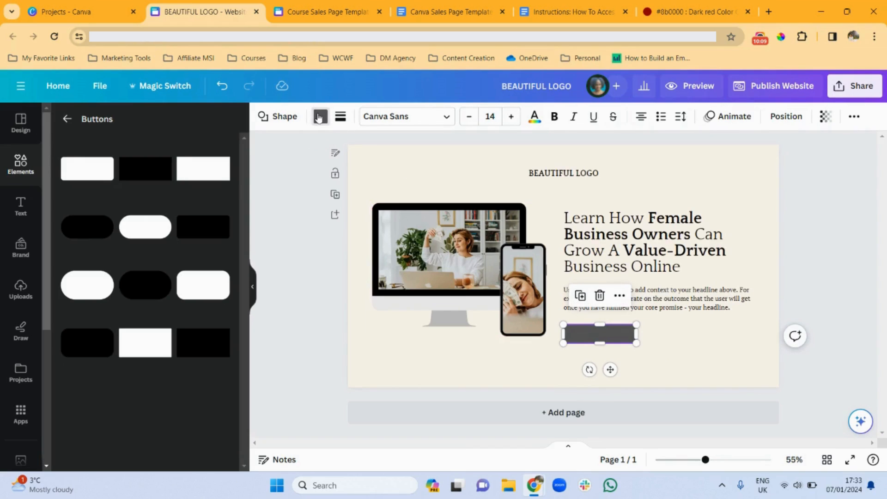
pyautogui.click(319, 117)
pyautogui.click(116, 189)
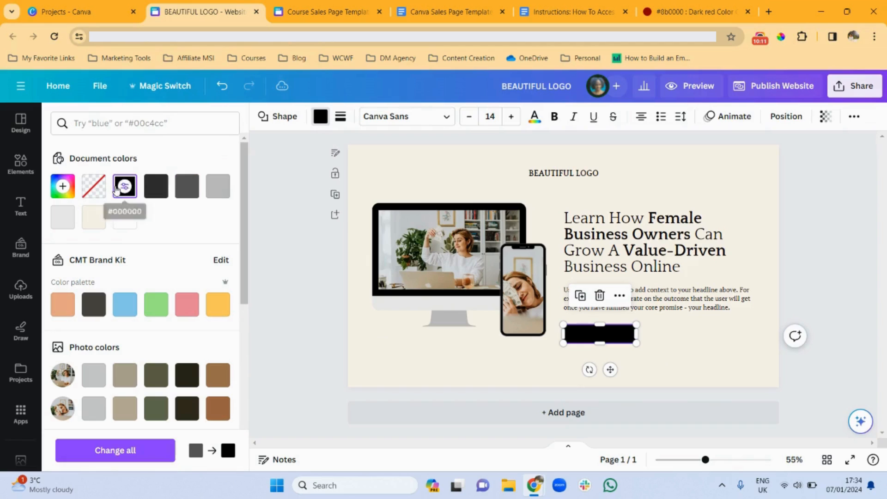
# Duplicate the black button, fill the copy with the page's cream colour and align it over the original
pyautogui.click(580, 296)
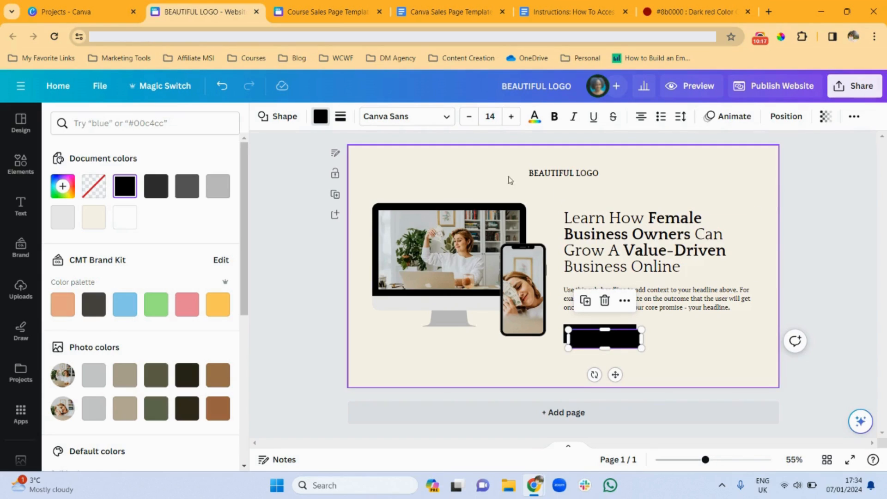
pyautogui.click(94, 217)
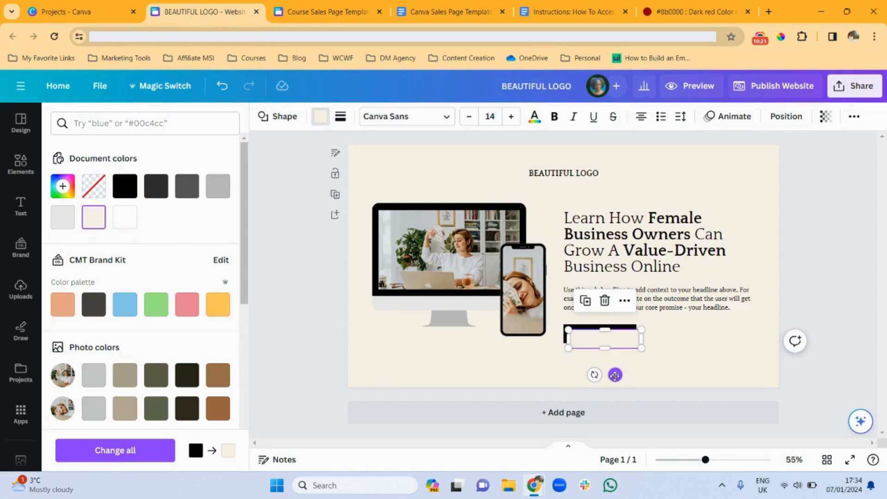
pyautogui.moveTo(615, 374); pyautogui.dragTo(615, 373)
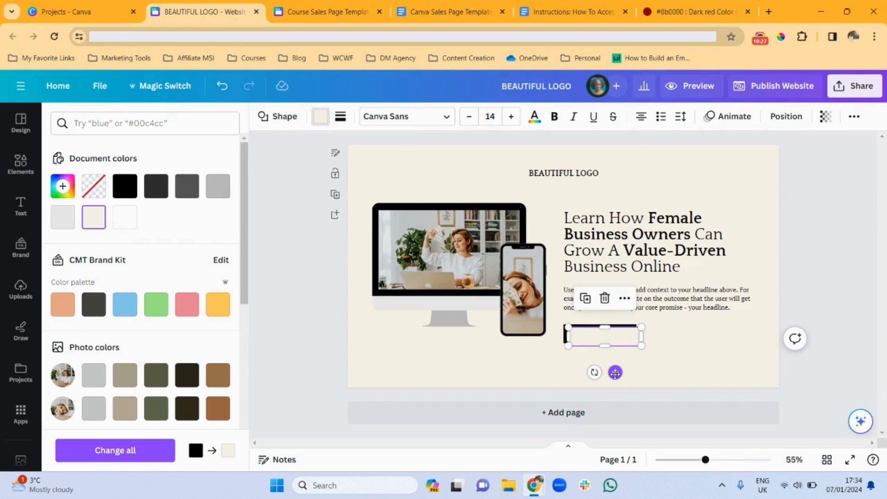
pyautogui.click(665, 365)
pyautogui.click(610, 339)
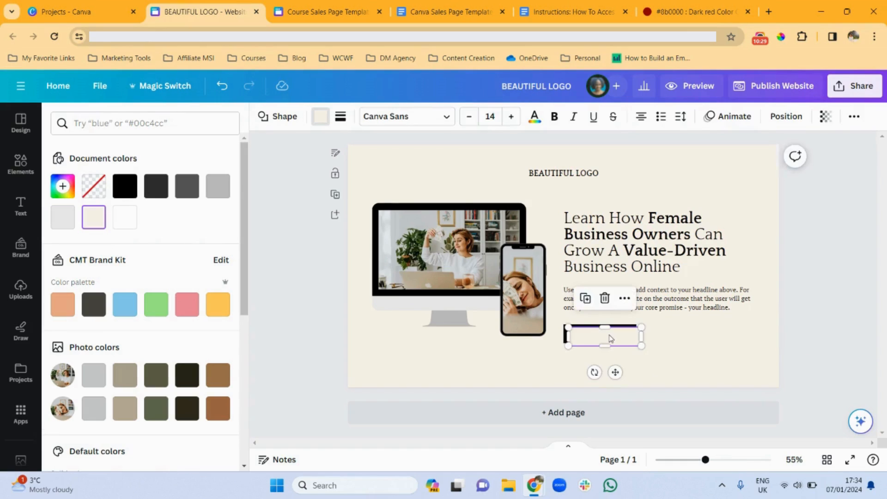
pyautogui.press('Left')
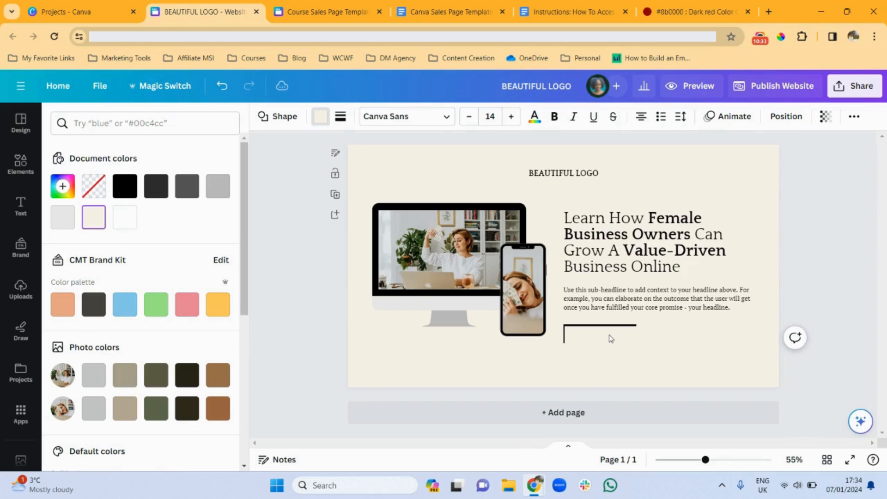
pyautogui.click(611, 338)
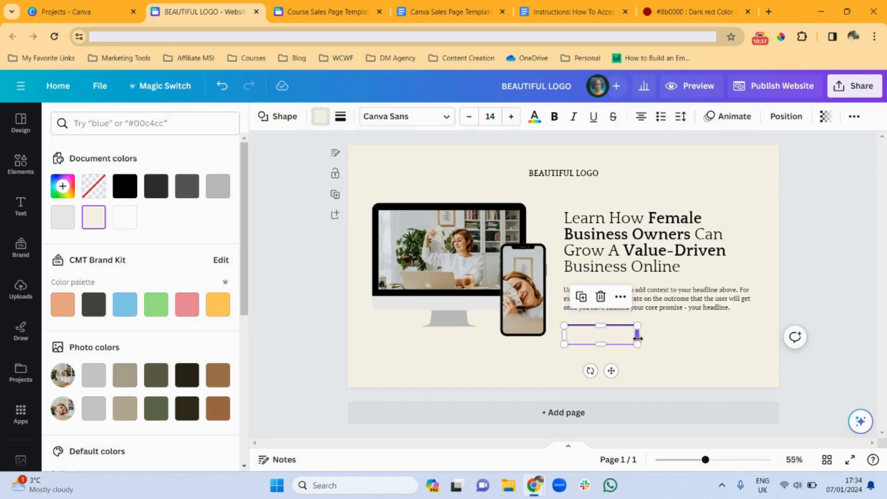
# Reduce the cream rectangle's width and height so the black one behind it forms an even outline
pyautogui.moveTo(637, 339); pyautogui.dragTo(602, 343)
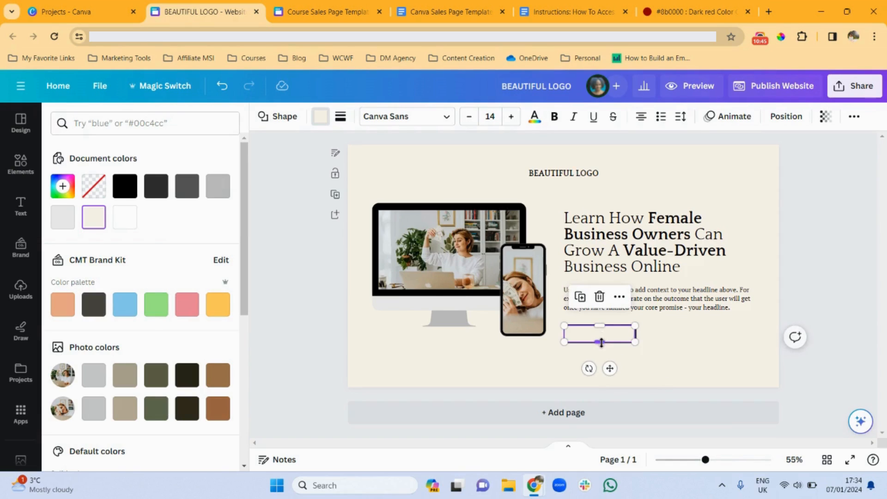
pyautogui.click(693, 346)
pyautogui.click(596, 337)
pyautogui.click(700, 337)
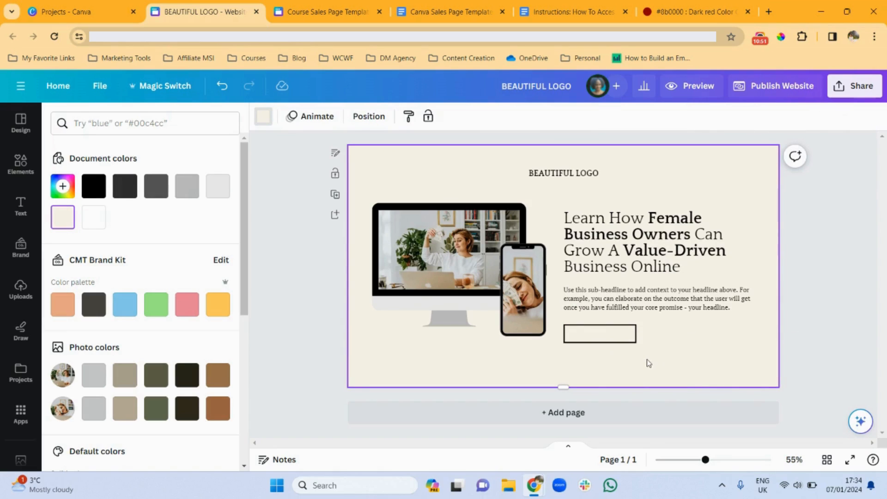
pyautogui.moveTo(609, 340); pyautogui.dragTo(608, 335)
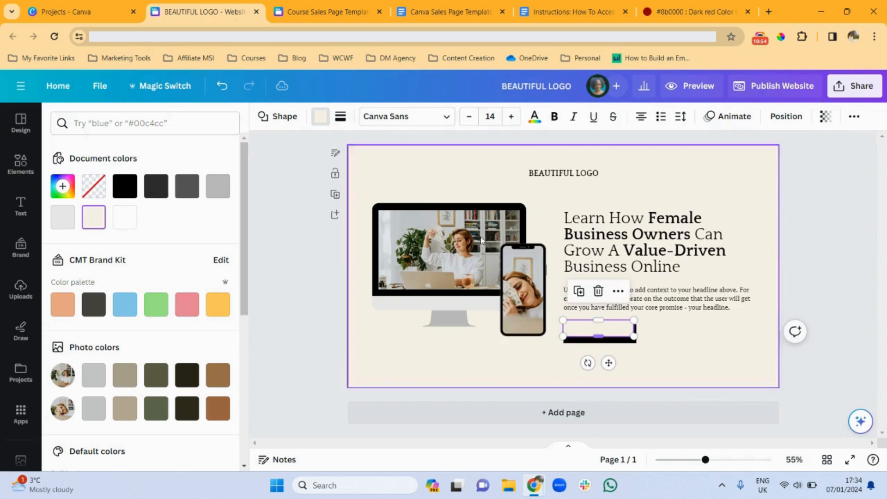
pyautogui.click(226, 83)
pyautogui.click(664, 344)
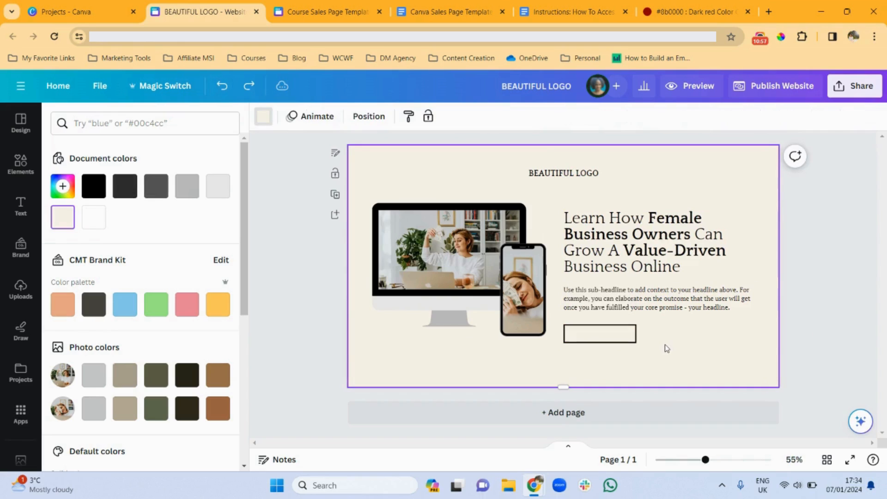
# Group the cream and black rectangles into one outlined button
pyautogui.moveTo(669, 321); pyautogui.dragTo(568, 364)
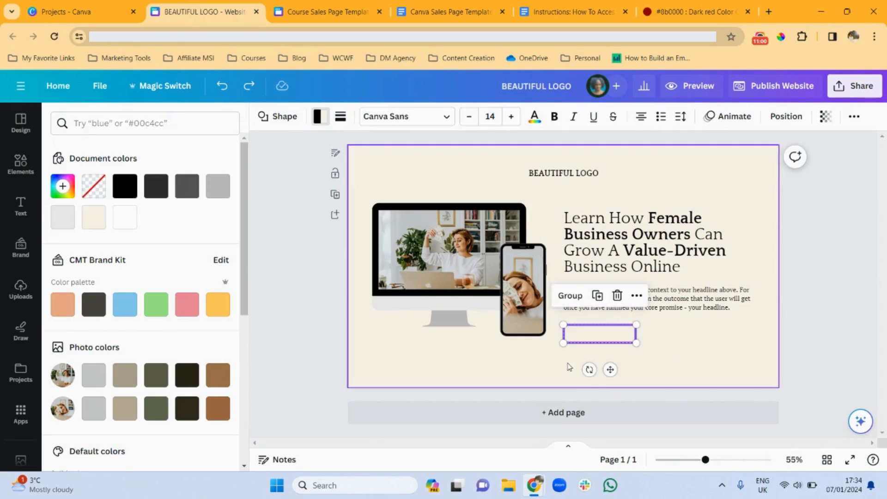
pyautogui.click(571, 298)
pyautogui.click(698, 333)
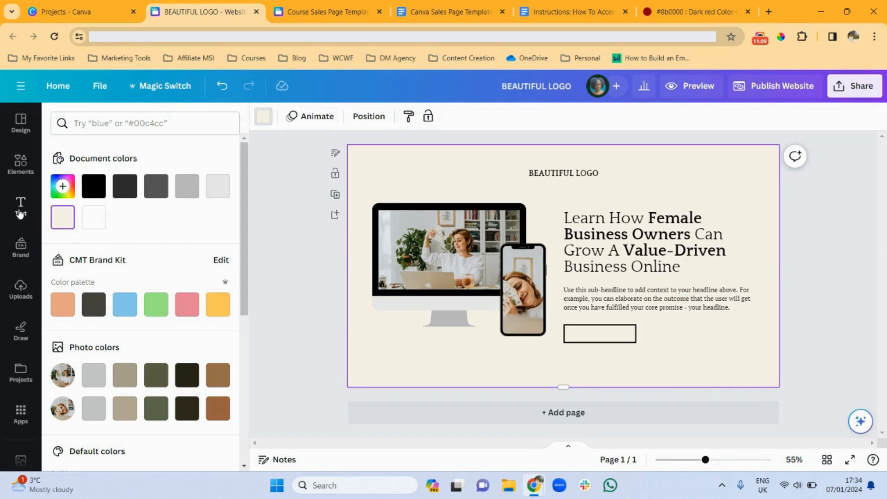
# Add body text reading ENROLL NOW and place it inside the outlined button
pyautogui.click(19, 212)
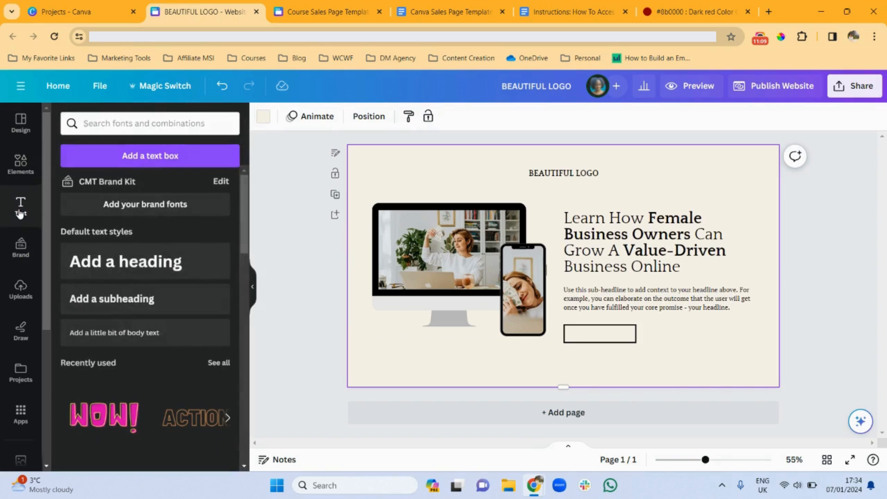
pyautogui.click(128, 332)
pyautogui.write('ENROLL')
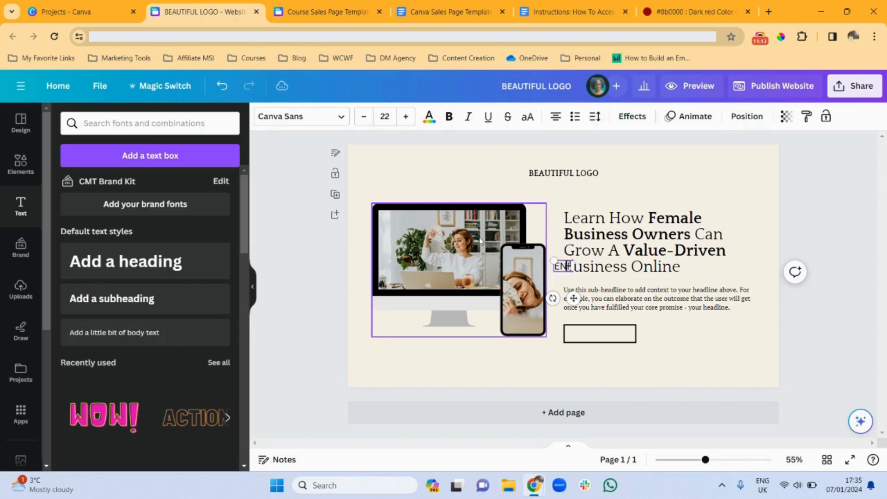
pyautogui.write(' NOW')
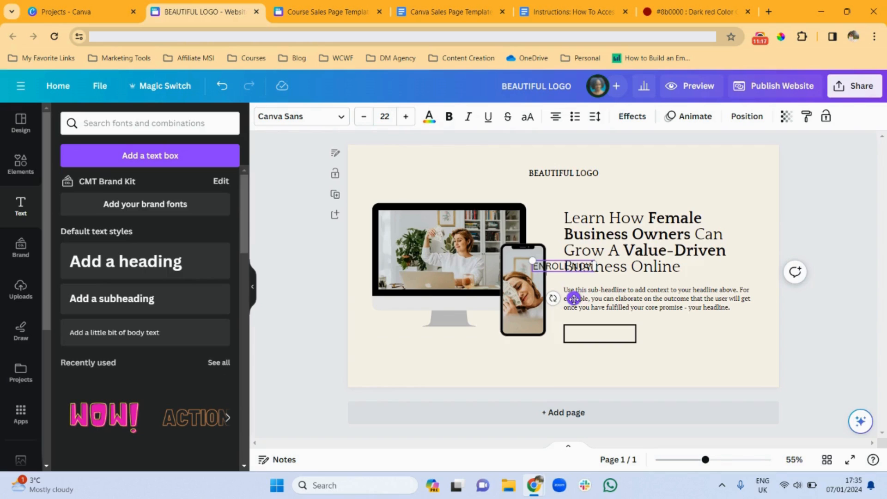
pyautogui.click(589, 324)
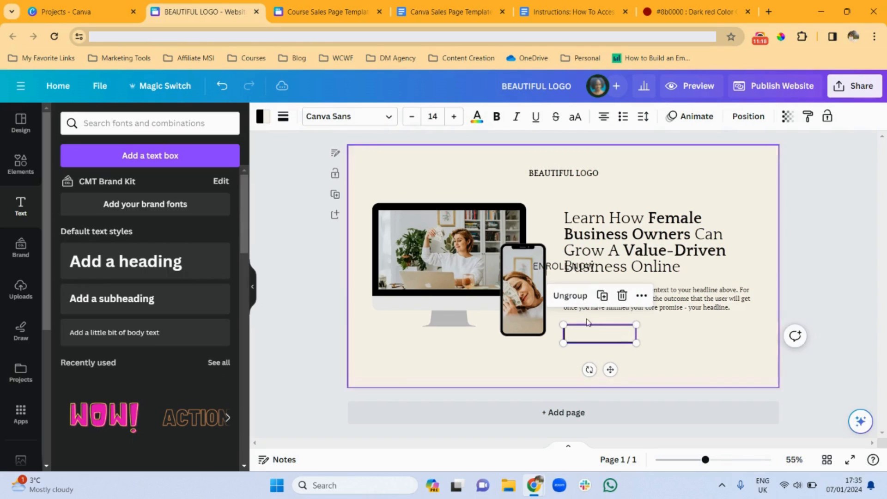
pyautogui.click(559, 270)
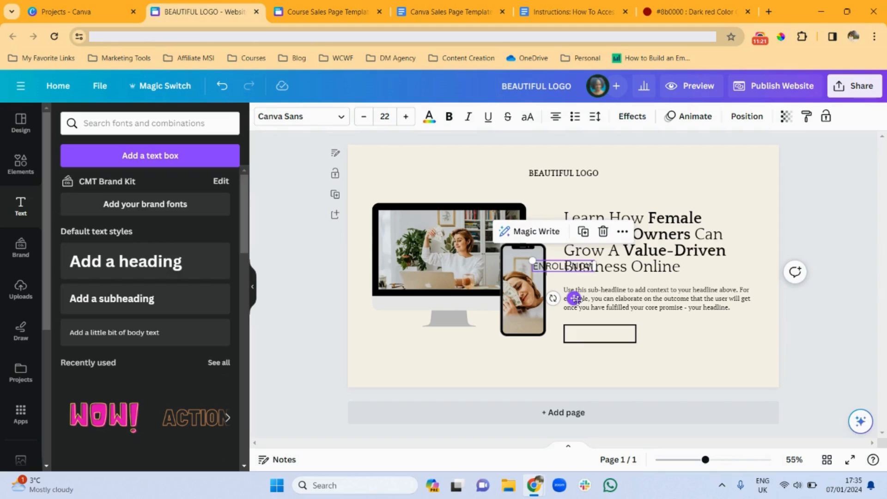
pyautogui.moveTo(574, 298); pyautogui.dragTo(615, 370)
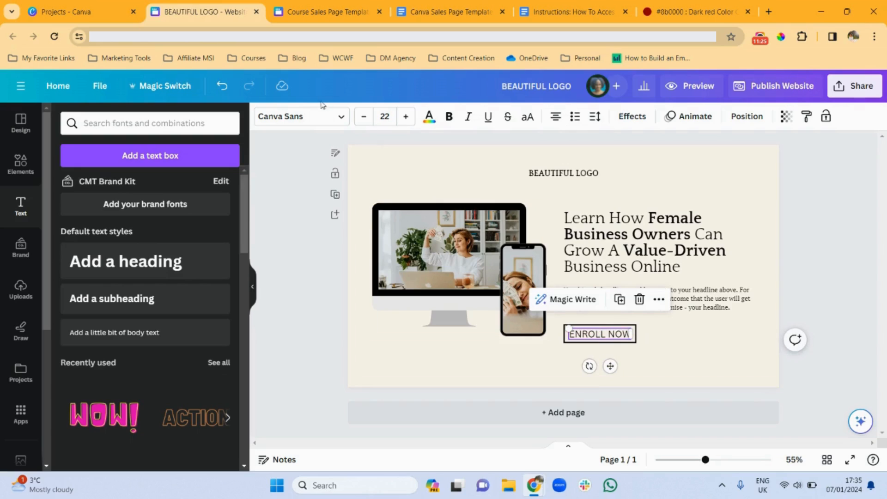
# Format the ENROLL NOW text as PT Serif at size 10 and centre it within the button
pyautogui.click(342, 121)
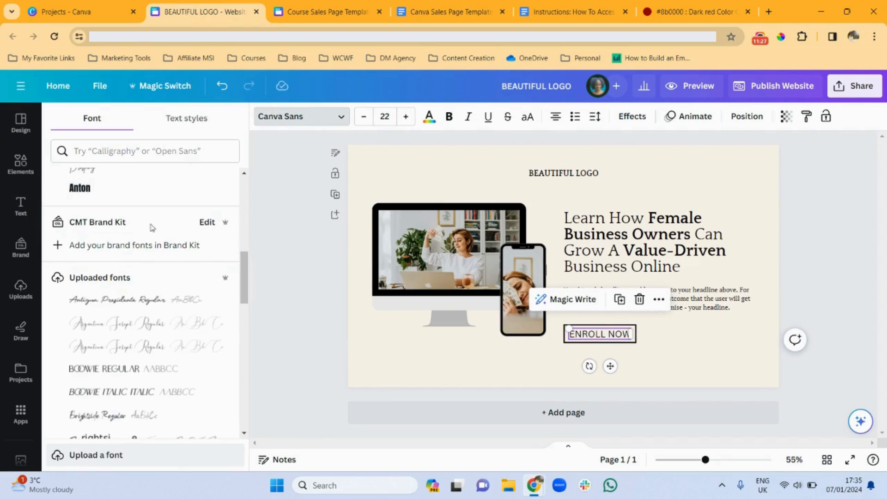
pyautogui.moveTo(244, 297); pyautogui.dragTo(237, 214)
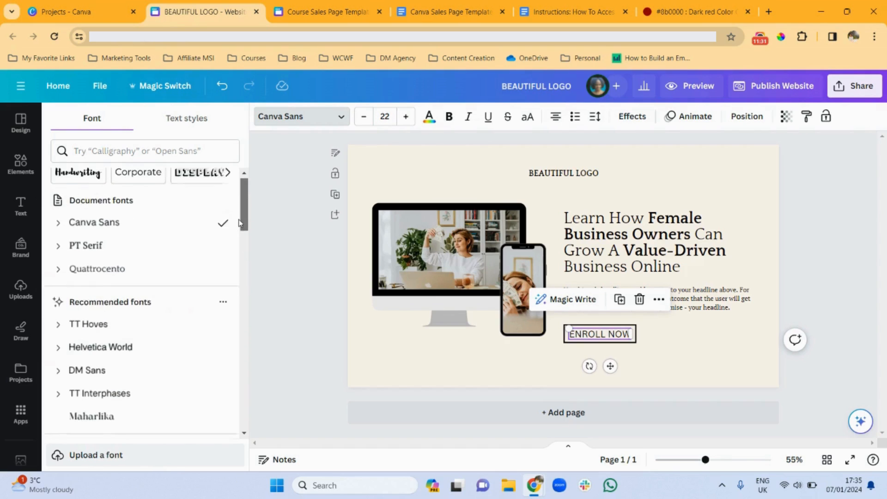
pyautogui.click(96, 259)
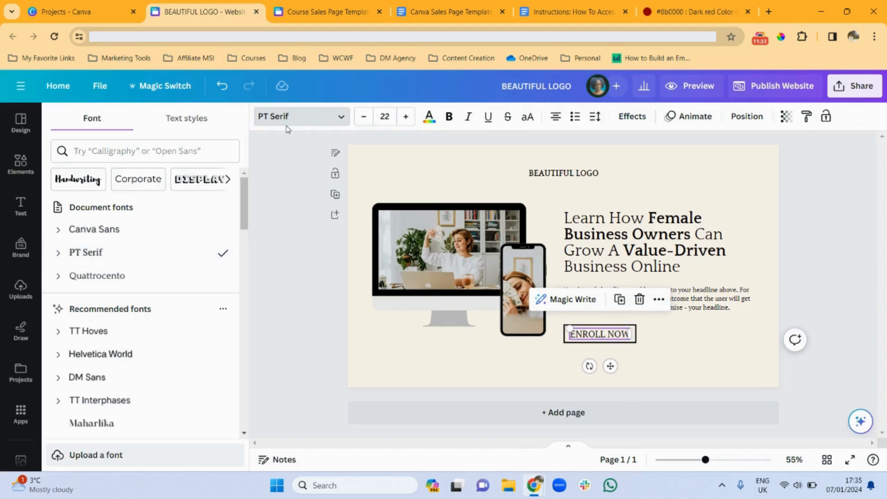
pyautogui.click(390, 118)
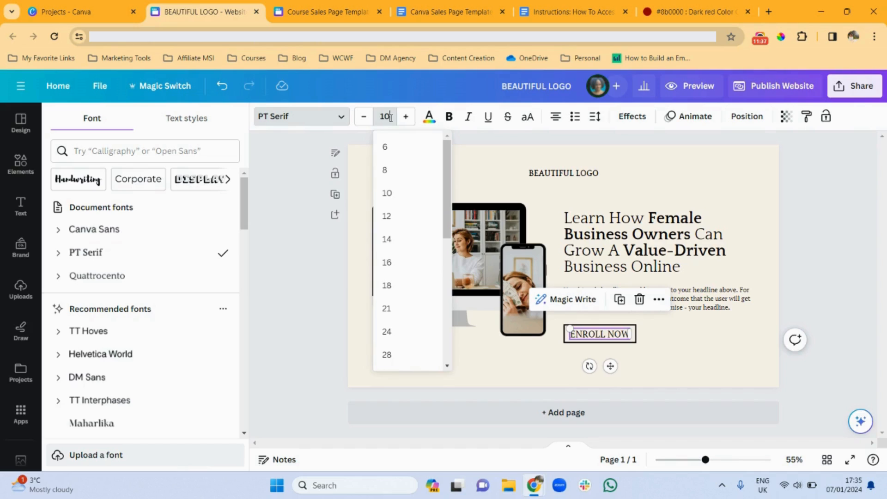
pyautogui.press('Return')
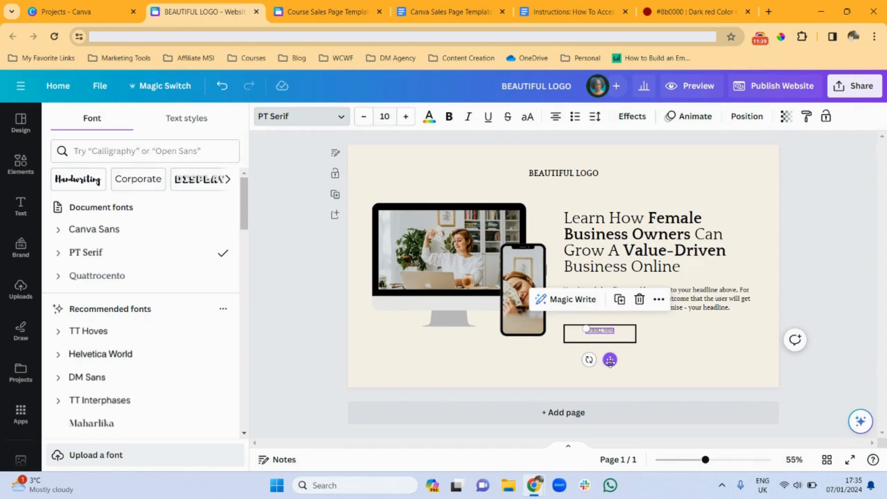
pyautogui.moveTo(610, 360); pyautogui.dragTo(612, 363)
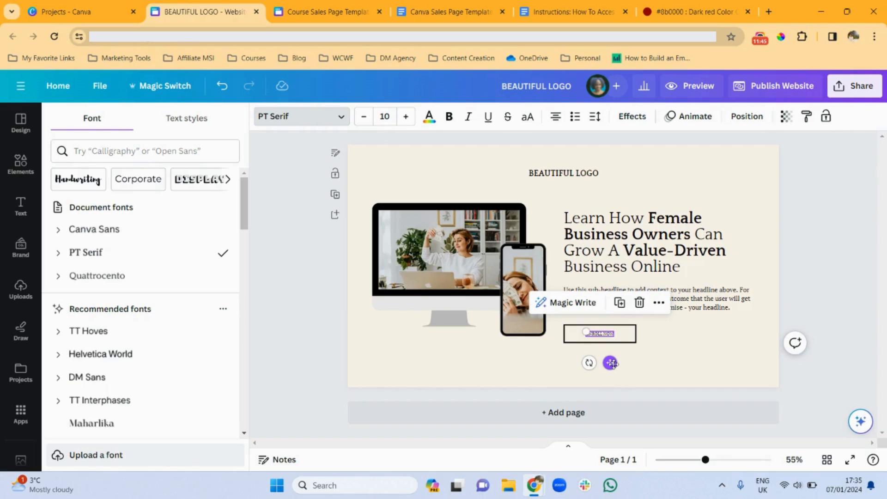
pyautogui.click(724, 349)
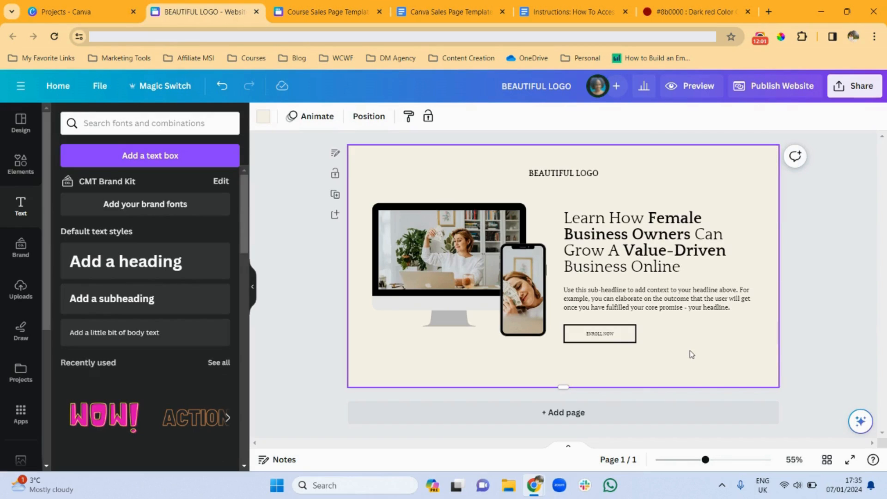
# Add a second page, and consult the template's Product Introduction section and the Colour Palette in the instructions document
pyautogui.click(518, 421)
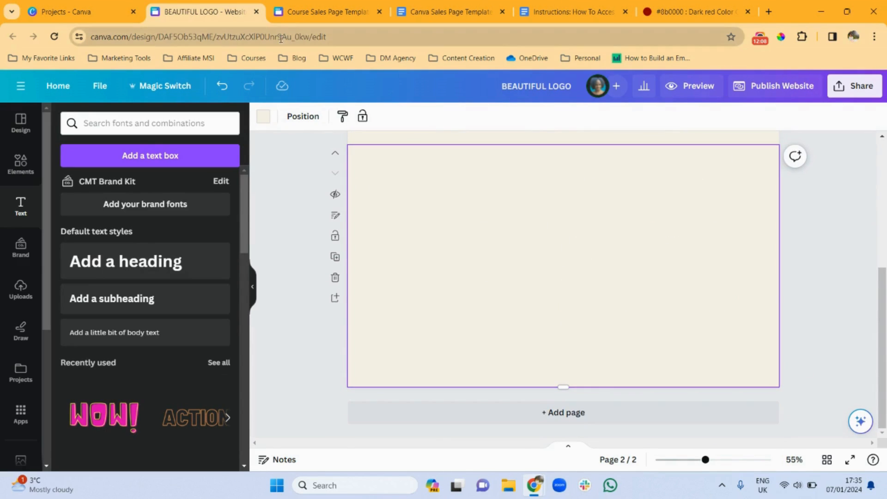
pyautogui.click(451, 10)
pyautogui.click(326, 11)
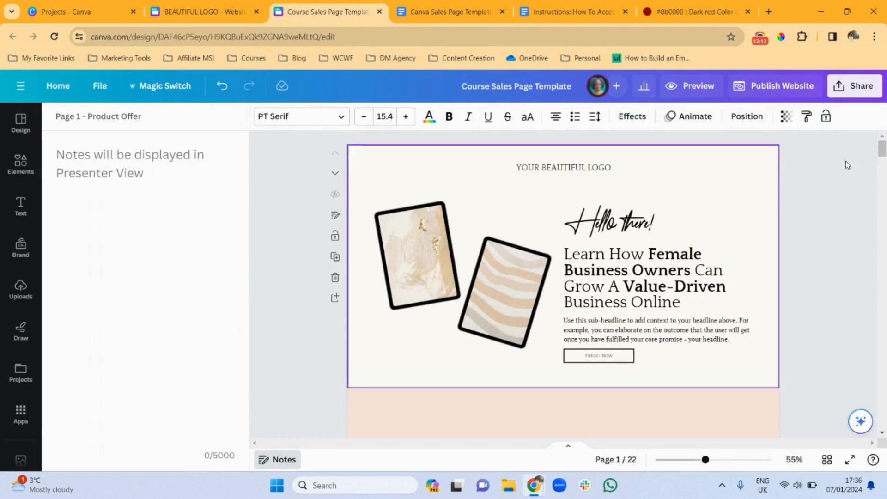
pyautogui.moveTo(883, 147); pyautogui.dragTo(871, 236)
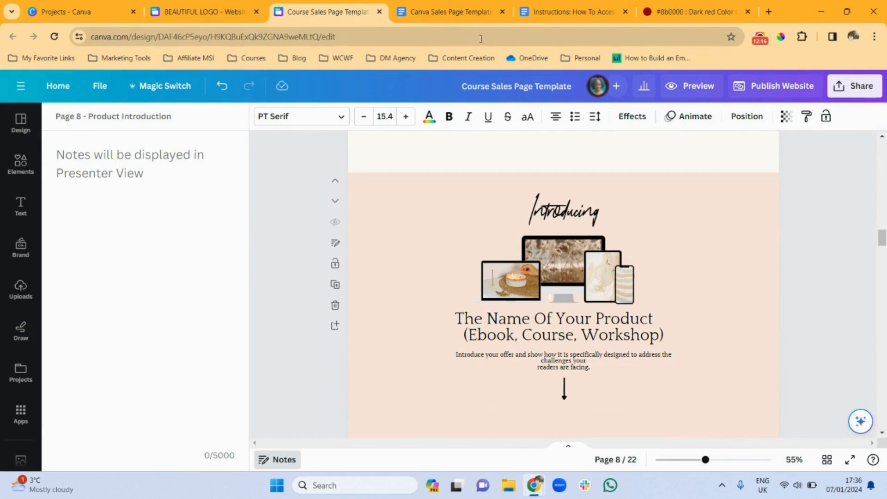
pyautogui.click(462, 12)
pyautogui.click(575, 12)
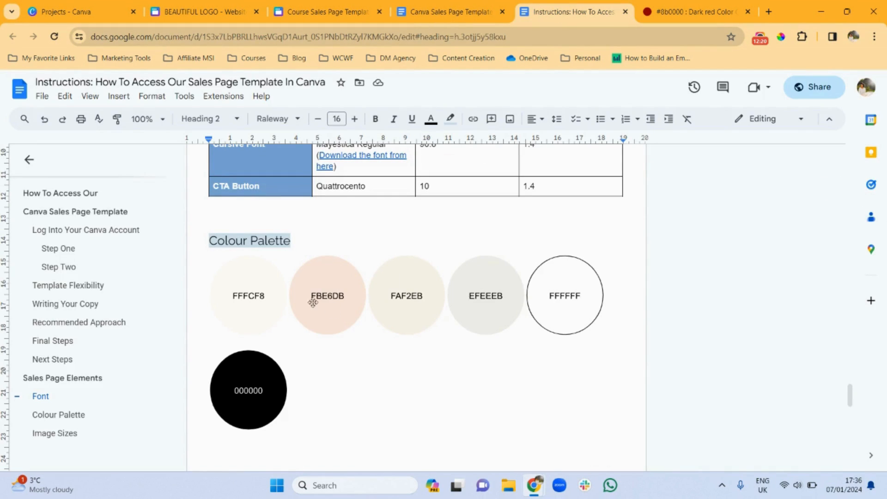
# Set the second page's background to #FBE6DB, checking the code against the instructions document's Colour Palette
pyautogui.click(231, 14)
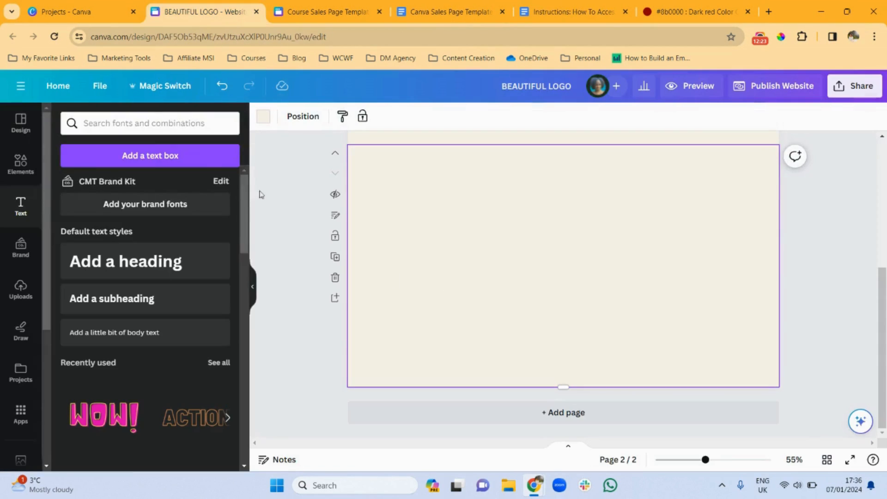
pyautogui.click(264, 117)
pyautogui.click(61, 189)
pyautogui.write('#FBE6DB')
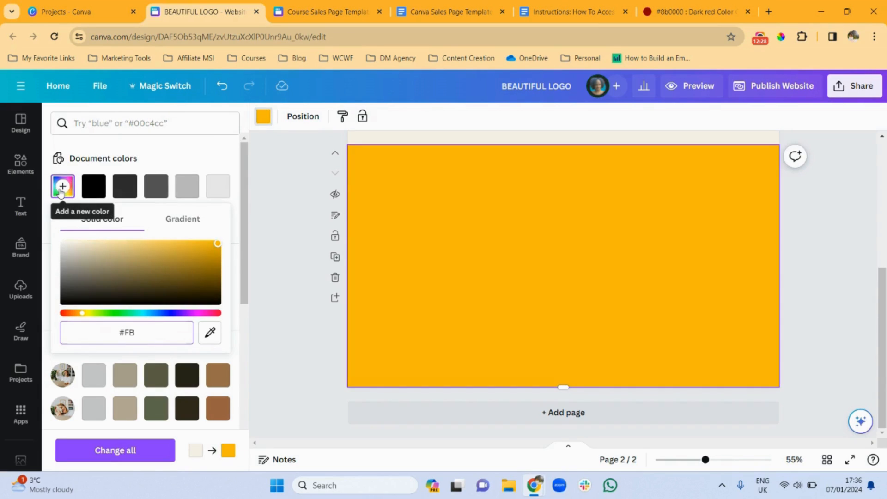
pyautogui.click(561, 20)
pyautogui.click(236, 10)
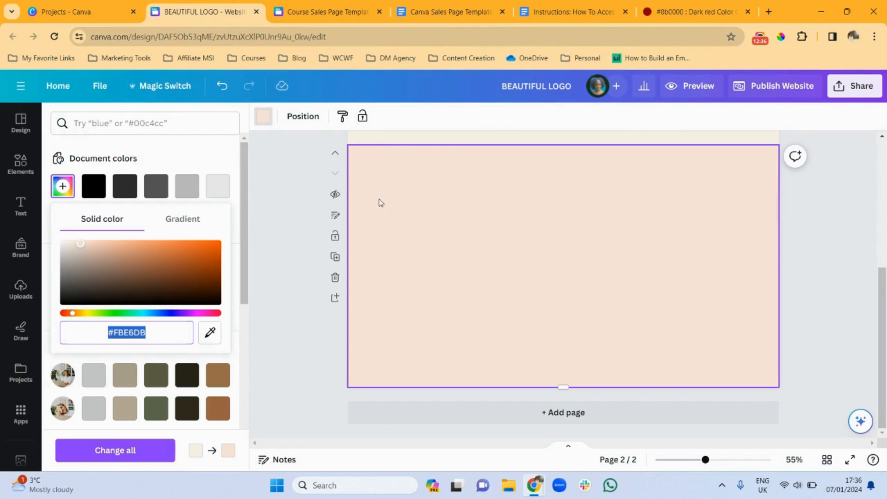
# Check the Course Sales Page Template, then place the uploaded multi-device mockup image on the new page
pyautogui.click(315, 14)
pyautogui.click(203, 12)
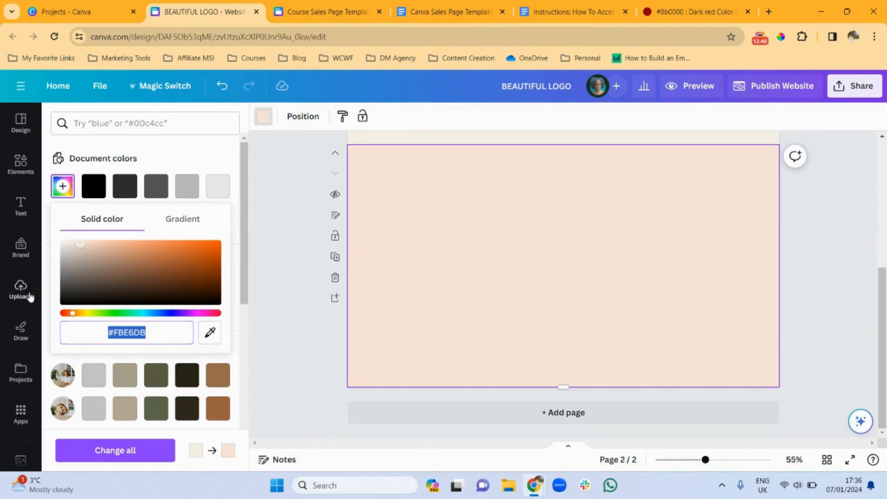
pyautogui.click(20, 289)
pyautogui.click(175, 280)
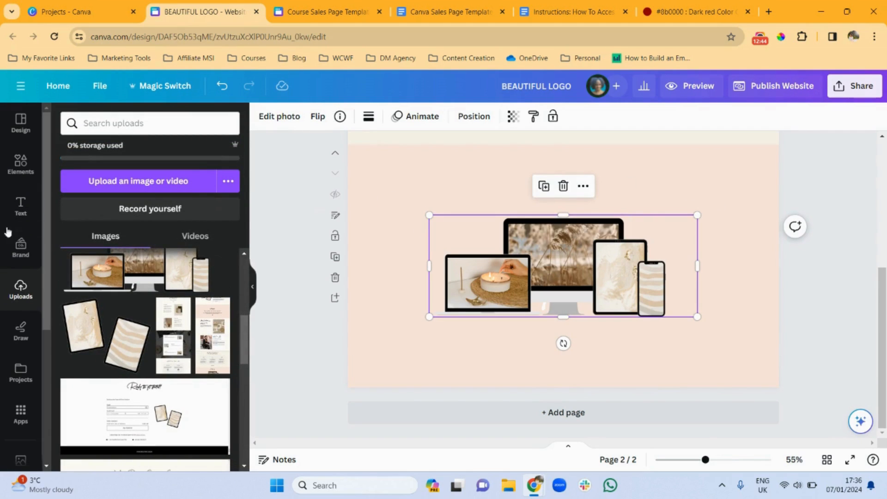
# Add a heading reading "Introducing" above the device mockup on the second page
pyautogui.click(20, 207)
pyautogui.click(213, 259)
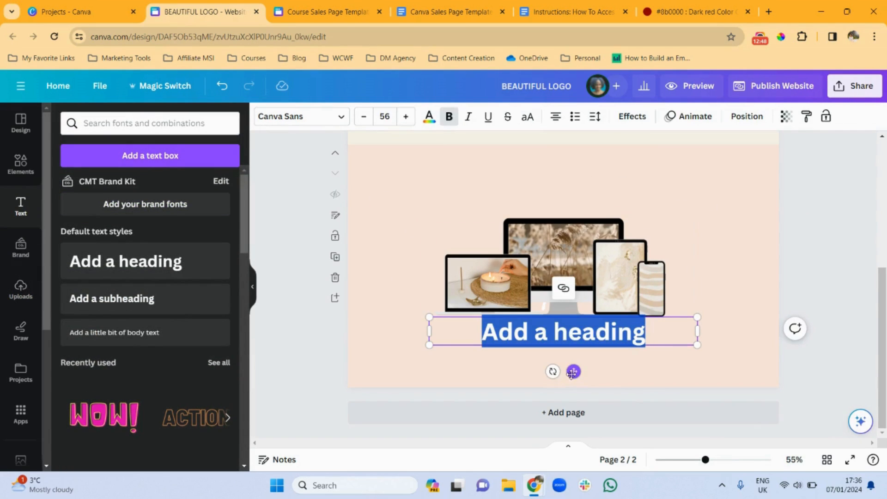
pyautogui.moveTo(573, 371); pyautogui.dragTo(573, 224)
pyautogui.write('Introducing')
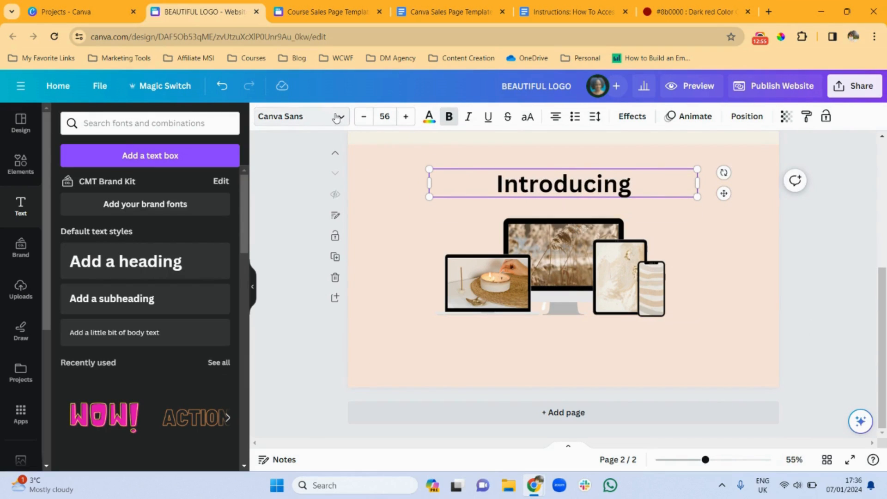
# Format the Introducing heading in the Mayestica font at size 90.5
pyautogui.click(300, 116)
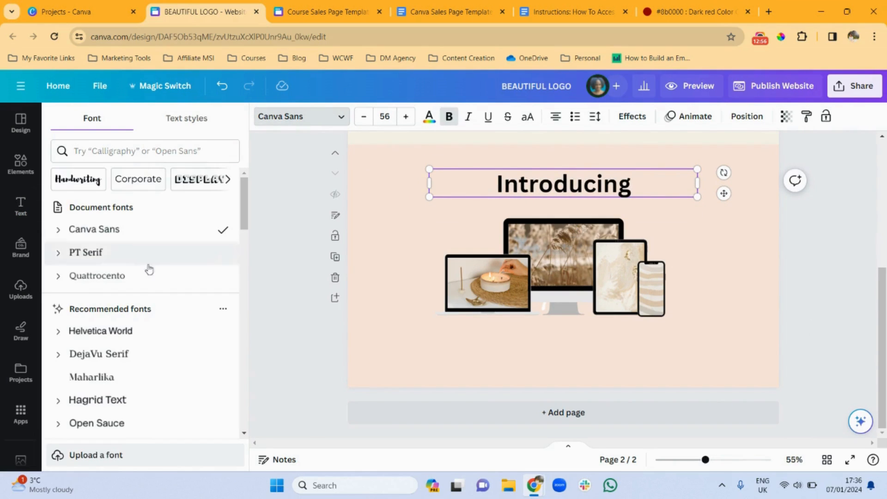
pyautogui.moveTo(245, 228); pyautogui.dragTo(245, 267)
pyautogui.click(95, 272)
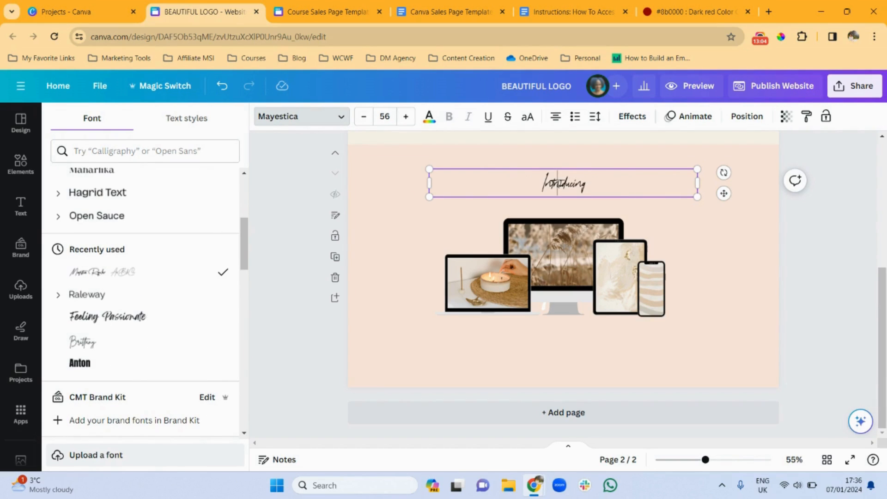
pyautogui.hotkey('ctrl', 'a')
pyautogui.click(384, 116)
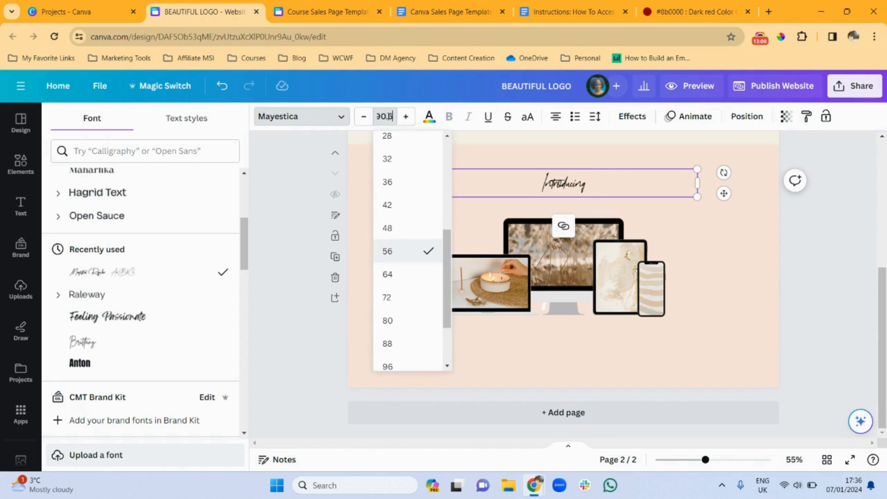
pyautogui.write('90.5')
pyautogui.press('Return')
pyautogui.click(616, 343)
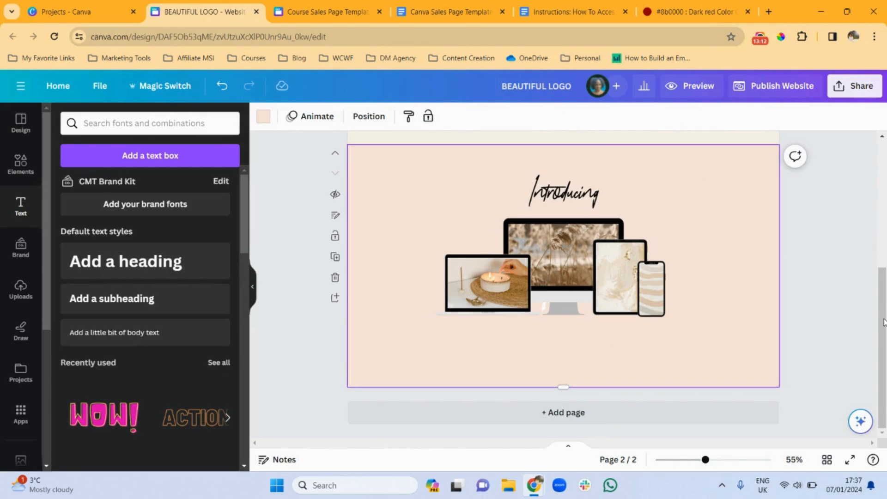
# Add a heading below the mockup containing "The Name Of Your Product (Ebook, Course, Workshop)", copied from the Canva Sales Page Template Demo document
pyautogui.click(188, 275)
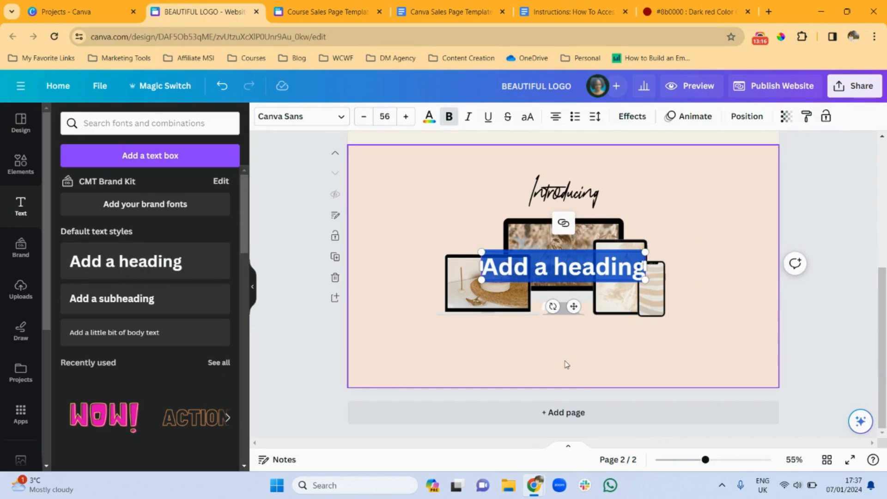
pyautogui.moveTo(574, 306); pyautogui.dragTo(573, 382)
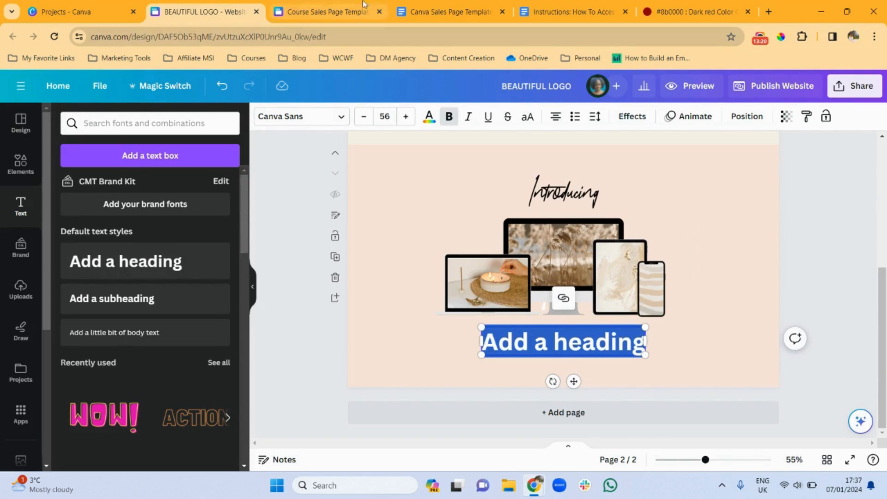
pyautogui.click(446, 12)
pyautogui.scroll(-6, 580, 259)
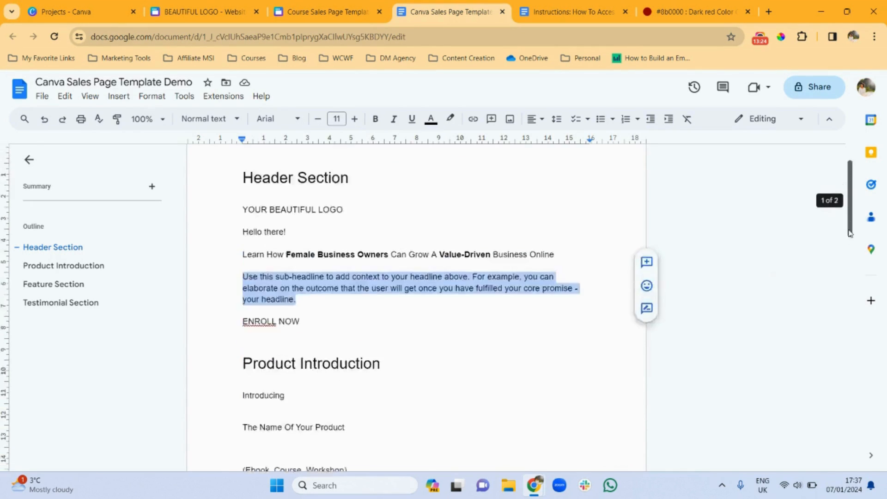
pyautogui.click(357, 269)
pyautogui.moveTo(357, 269); pyautogui.dragTo(244, 238)
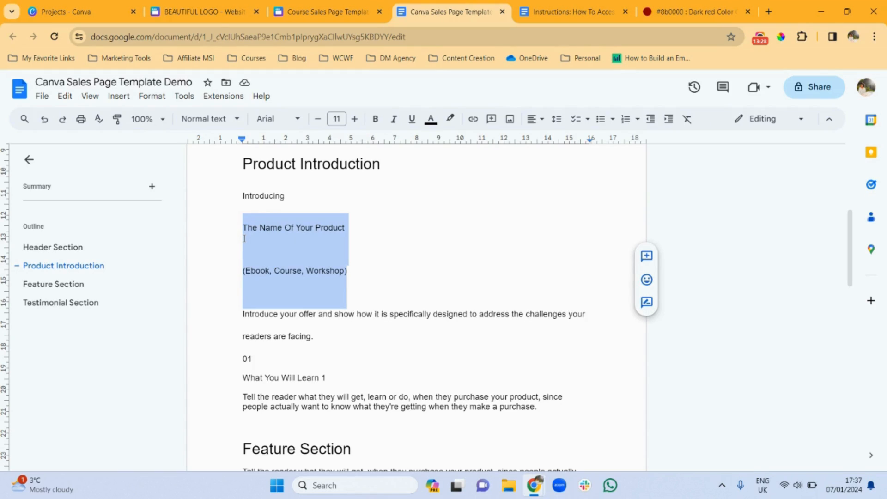
pyautogui.hotkey('ctrl', 'c')
pyautogui.click(211, 6)
pyautogui.doubleClick(524, 344)
pyautogui.hotkey('ctrl', 'a')
pyautogui.hotkey('ctrl', 'v')
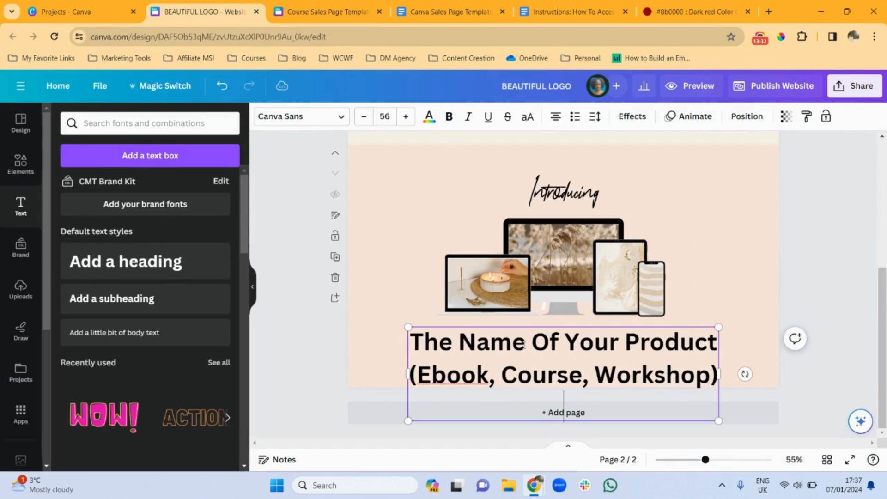
# Format the product name heading as Quattrocento at size 38.5 without bold
pyautogui.hotkey('ctrl', 'a')
pyautogui.click(319, 116)
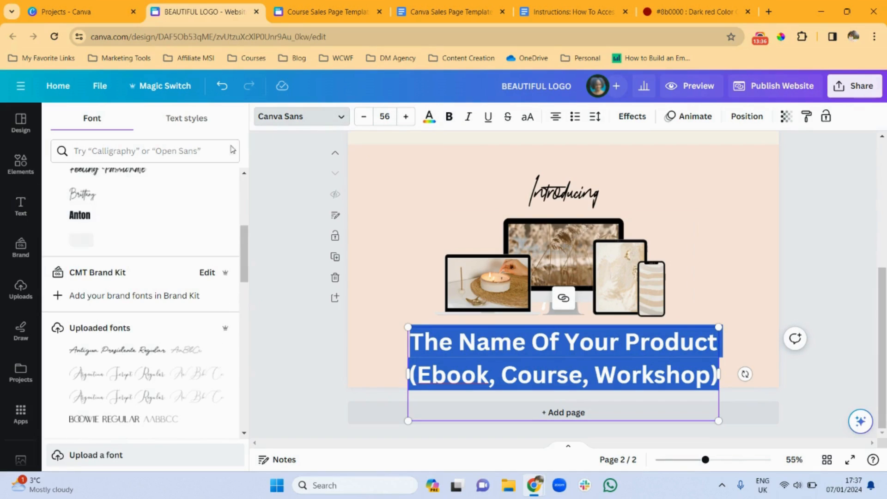
pyautogui.scroll(5, 230, 235)
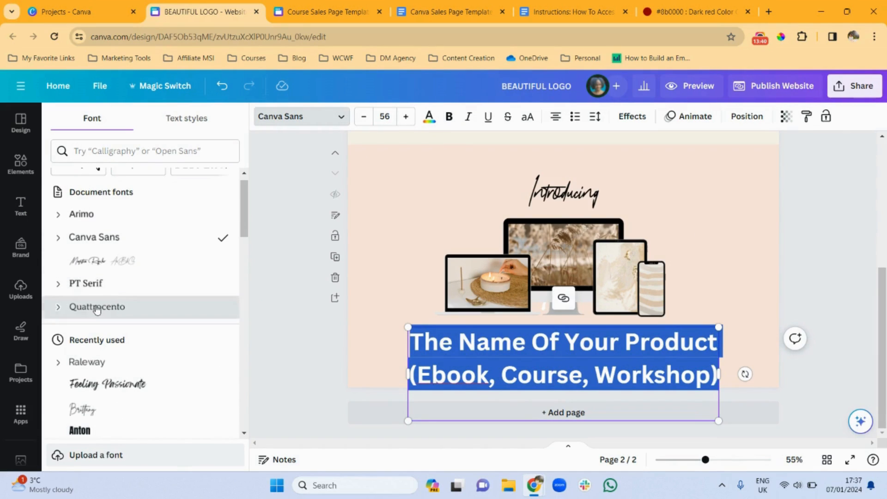
pyautogui.click(97, 307)
pyautogui.click(391, 121)
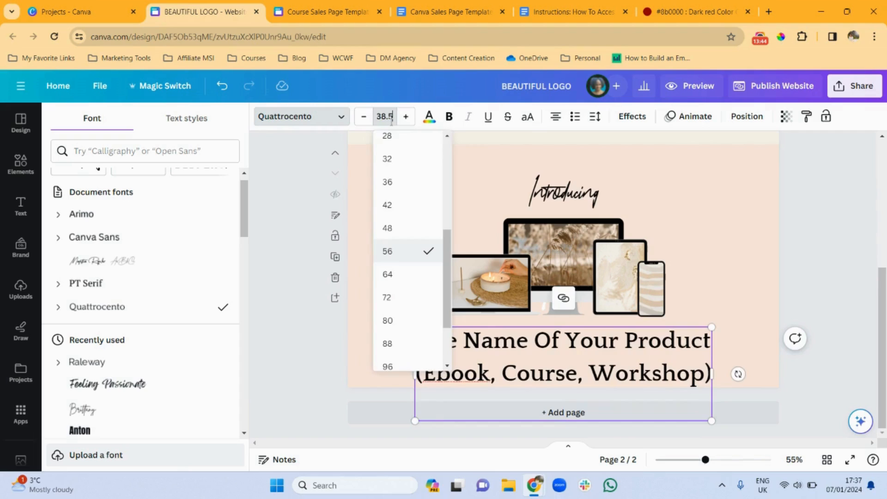
pyautogui.press('Return')
pyautogui.click(448, 116)
pyautogui.tripleClick(536, 337)
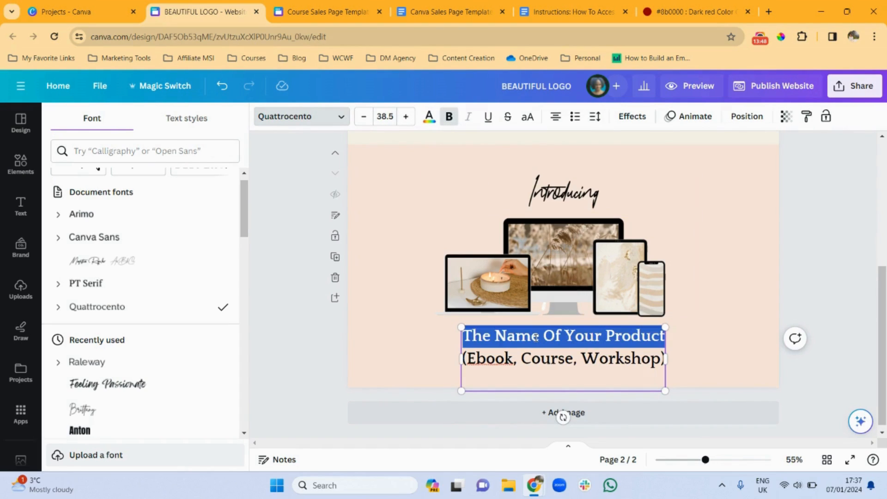
pyautogui.moveTo(536, 337); pyautogui.dragTo(562, 412)
pyautogui.click(447, 116)
# Tighten the line spacing between the two lines of the product name heading
pyautogui.click(595, 116)
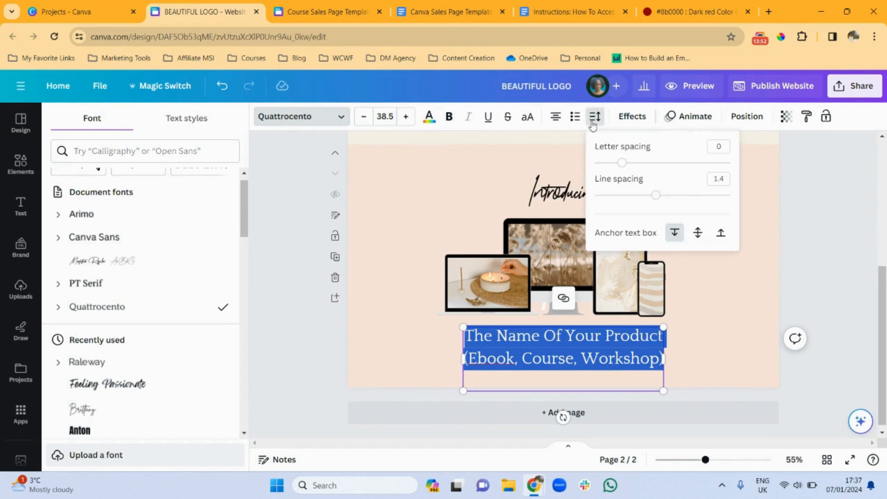
pyautogui.click(718, 184)
pyautogui.click(713, 363)
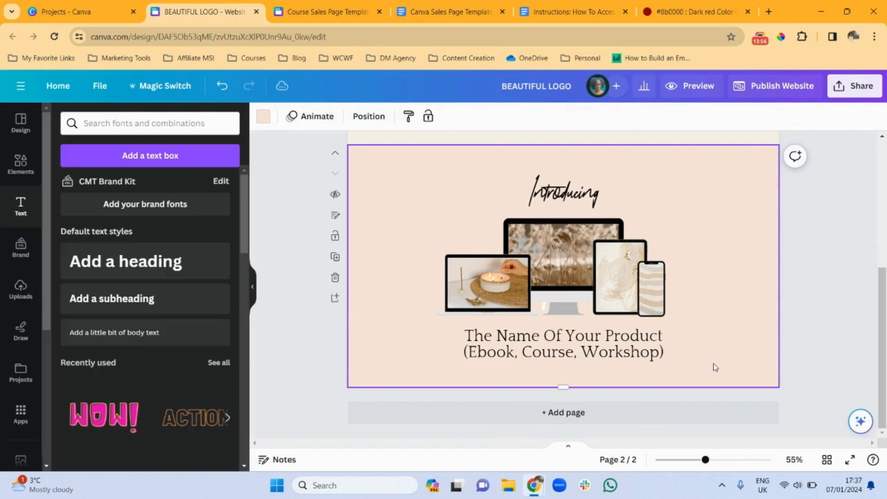
# Check the template's Product Introduction, then copy the header section's sub-headline text box and place it directly below the product name
pyautogui.hotkey('ctrl', 'Tab')
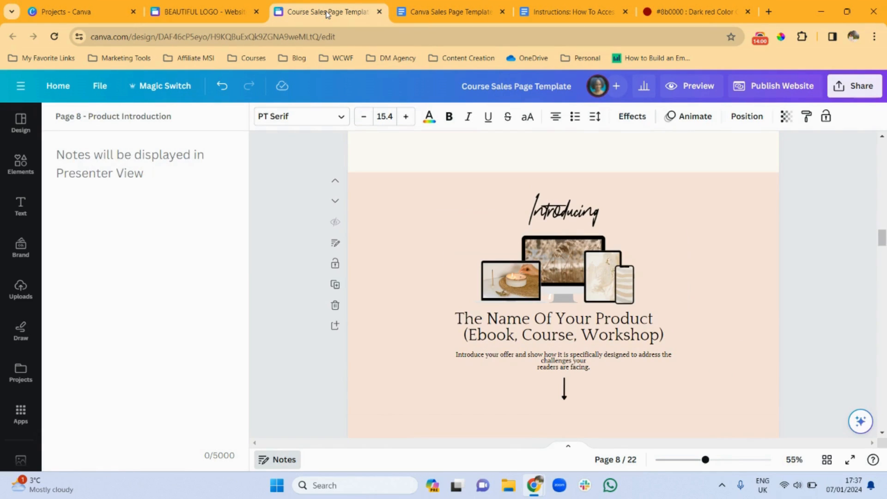
pyautogui.hotkey('ctrl', 'shift', 'Tab')
pyautogui.scroll(5, 883, 307)
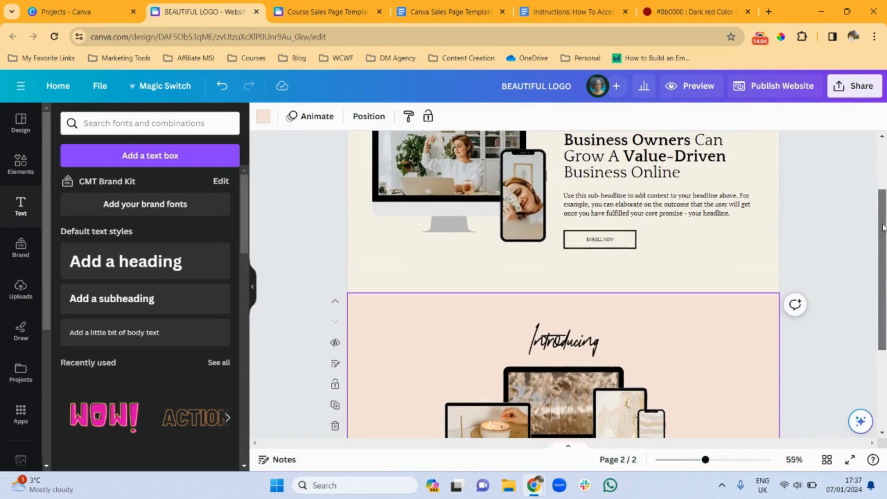
pyautogui.click(717, 205)
pyautogui.hotkey('ctrl', 'c')
pyautogui.scroll(-3, 883, 261)
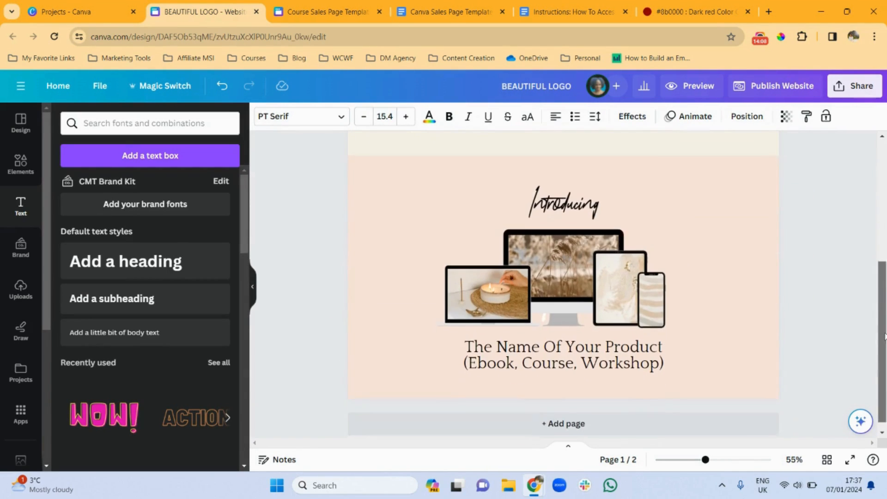
pyautogui.click(748, 341)
pyautogui.hotkey('ctrl', 'v')
pyautogui.moveTo(667, 346); pyautogui.dragTo(573, 421)
# Move all the second page's elements together slightly upward to leave room at the bottom
pyautogui.click(425, 178)
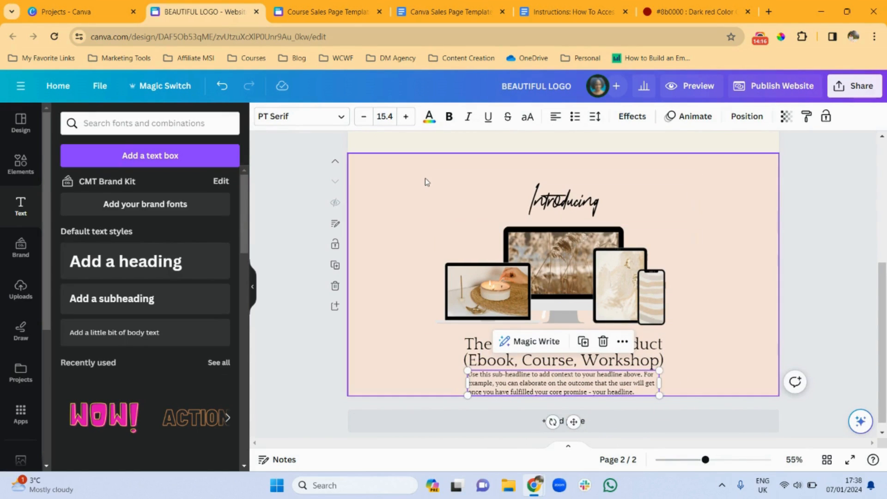
pyautogui.moveTo(425, 179); pyautogui.dragTo(689, 386)
pyautogui.moveTo(601, 333); pyautogui.dragTo(604, 320)
pyautogui.click(739, 356)
# Replace the copied sub-headline with the "Introduce your offer" paragraph from the demo document's Product Introduction section
pyautogui.click(435, 16)
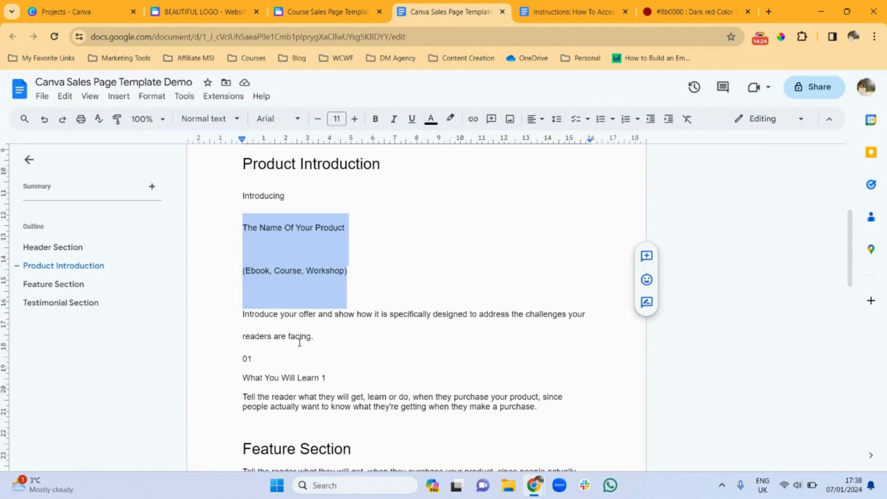
pyautogui.moveTo(315, 336); pyautogui.dragTo(227, 317)
pyautogui.hotkey('ctrl', 'c')
pyautogui.click(204, 11)
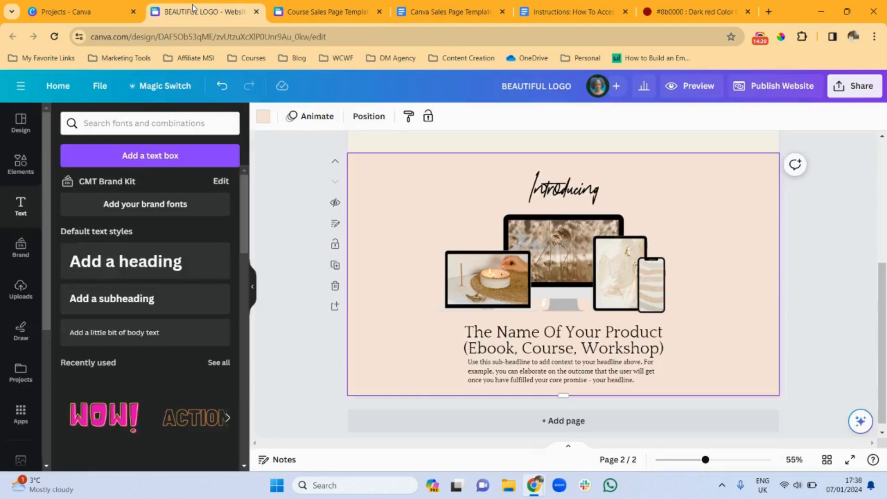
pyautogui.doubleClick(491, 367)
pyautogui.hotkey('ctrl', 'v')
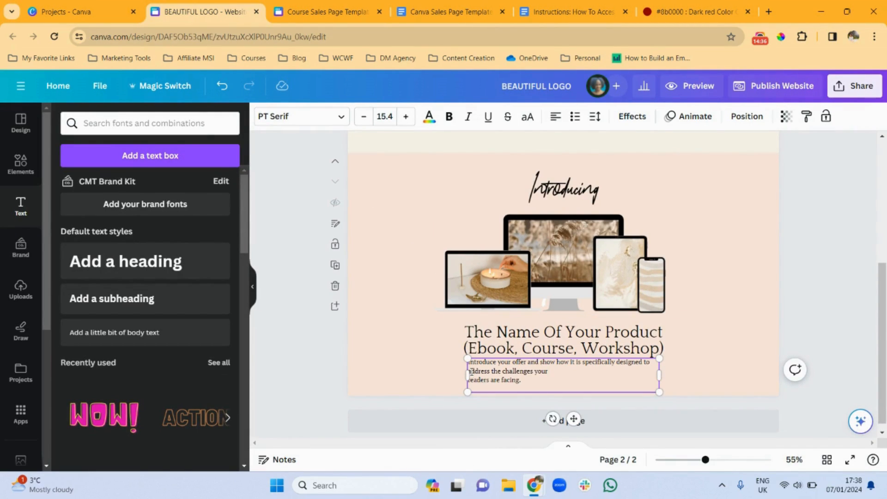
# Remove the stray line break from the offer introduction paragraph, centre its text, and nudge it slightly away from the heading
pyautogui.press('BackSpace')
pyautogui.hotkey('ctrl', 'a')
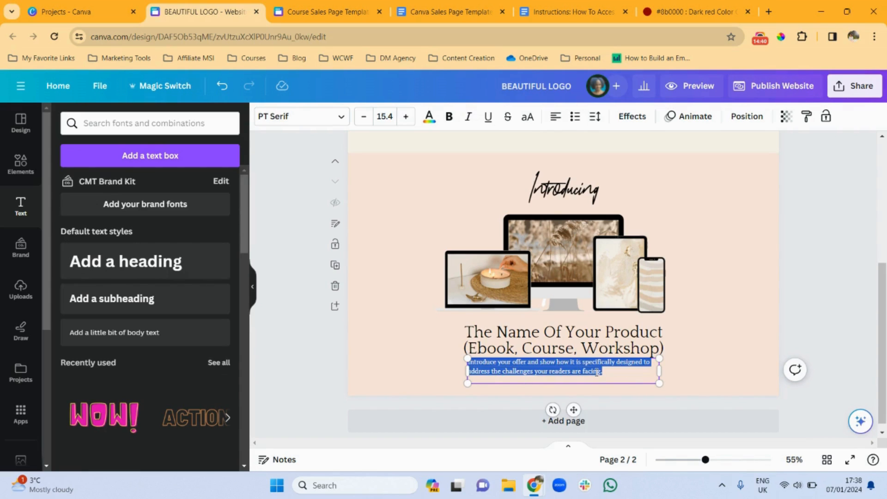
pyautogui.click(555, 117)
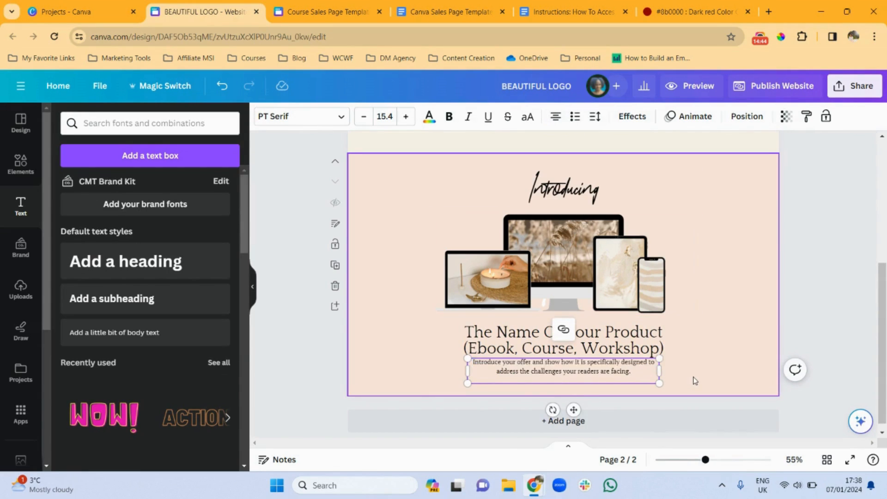
pyautogui.press('Escape')
# Extend the second page's height slightly to add space beneath the offer introduction paragraph
pyautogui.click(719, 333)
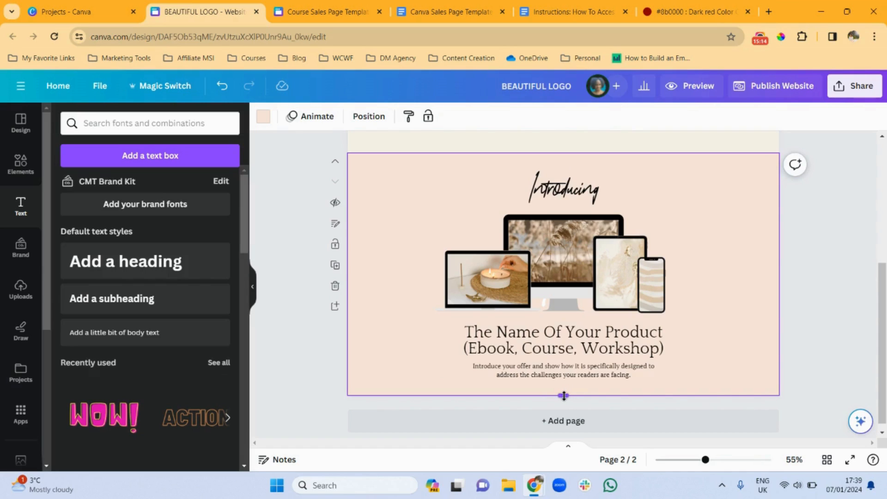
pyautogui.moveTo(564, 396); pyautogui.dragTo(560, 462)
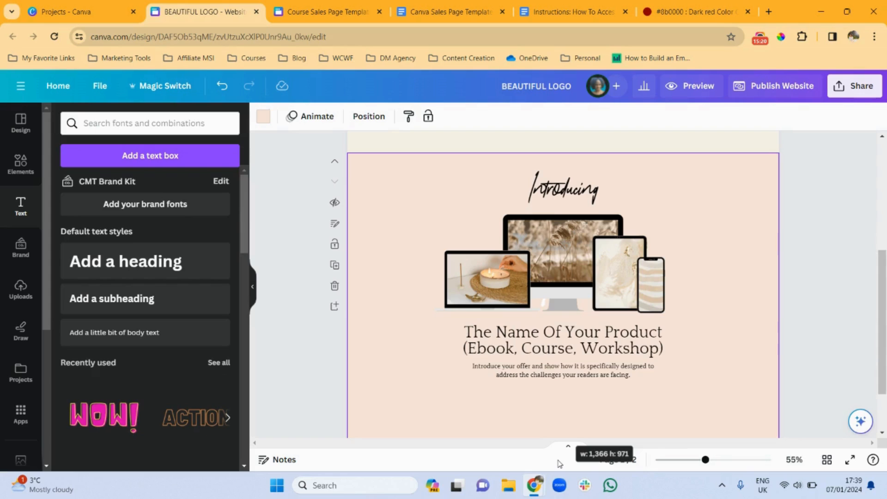
pyautogui.moveTo(559, 463); pyautogui.dragTo(556, 415)
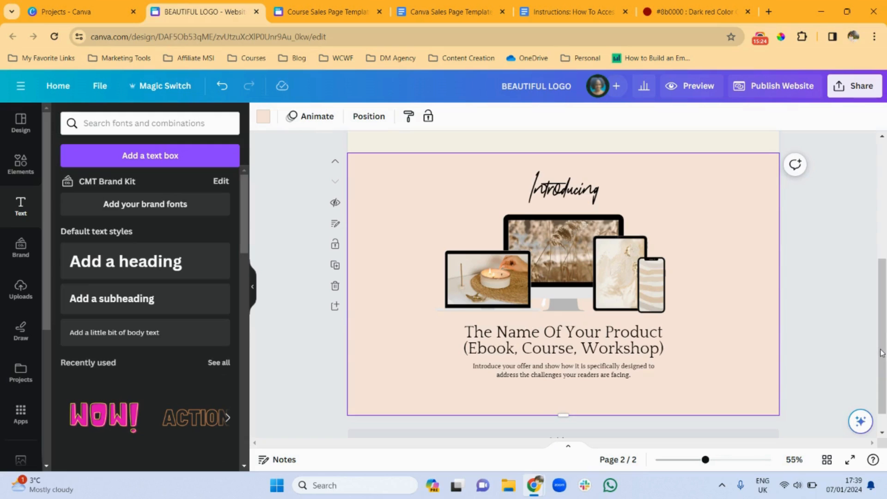
# Add a third page, and consult the What You Will Learn section in the Course Sales Page Template
pyautogui.moveTo(882, 353); pyautogui.dragTo(883, 390)
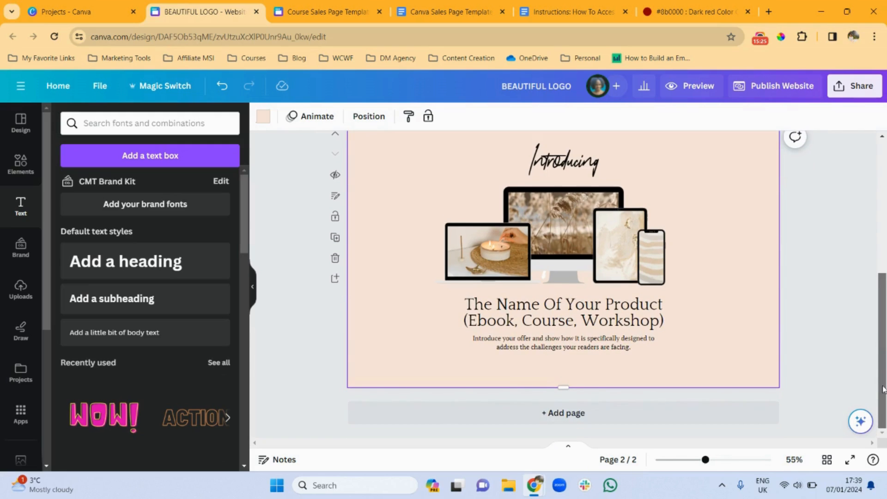
pyautogui.click(597, 411)
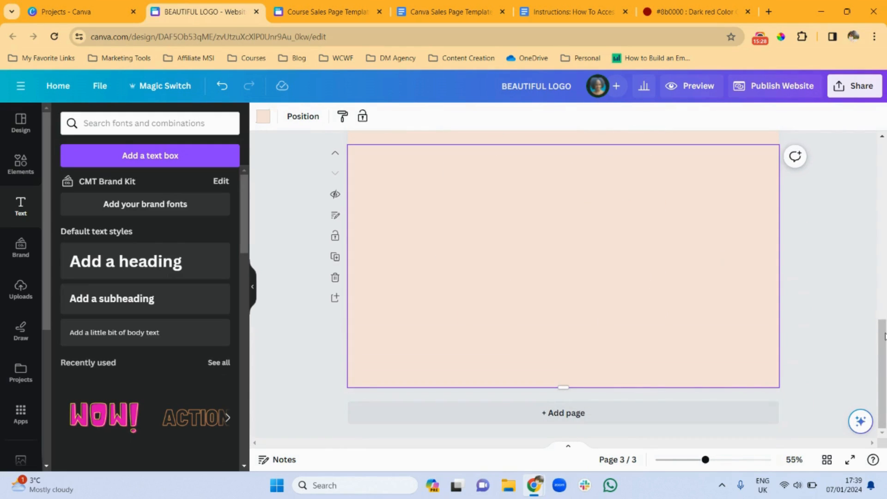
pyautogui.moveTo(884, 336); pyautogui.dragTo(884, 294)
pyautogui.scroll(-3, 884, 294)
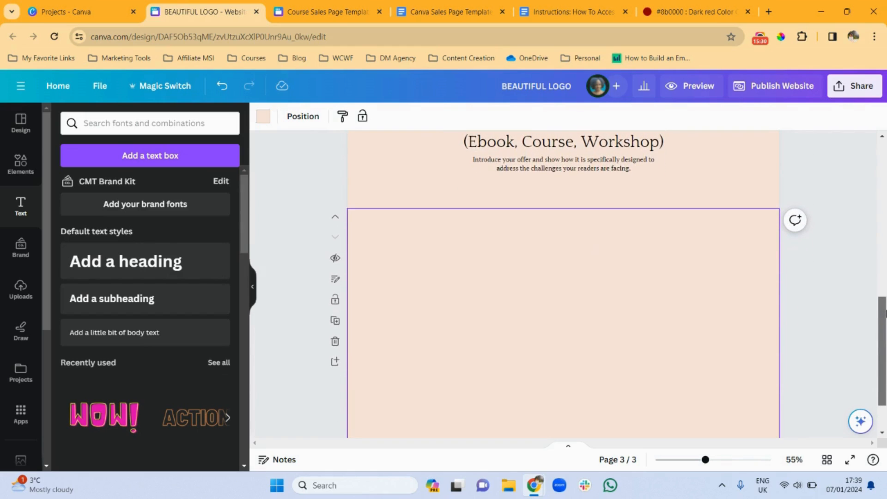
pyautogui.hotkey('ctrl', 'Tab')
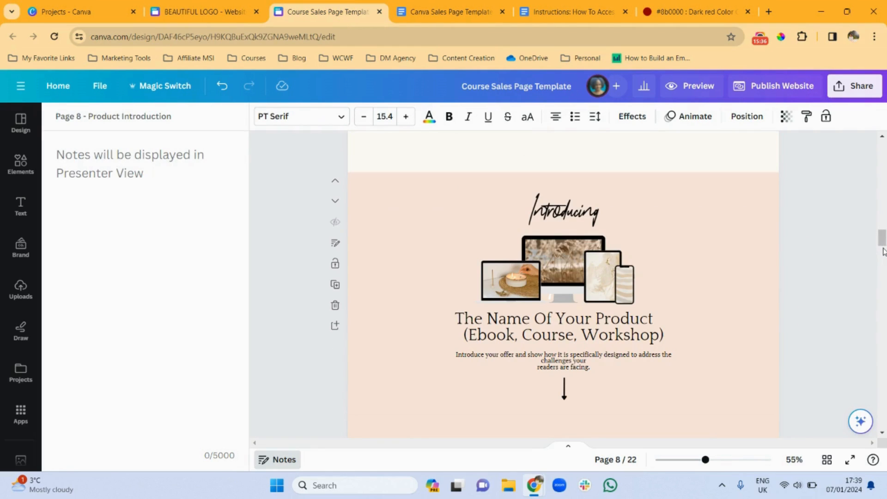
pyautogui.moveTo(882, 243); pyautogui.dragTo(884, 251)
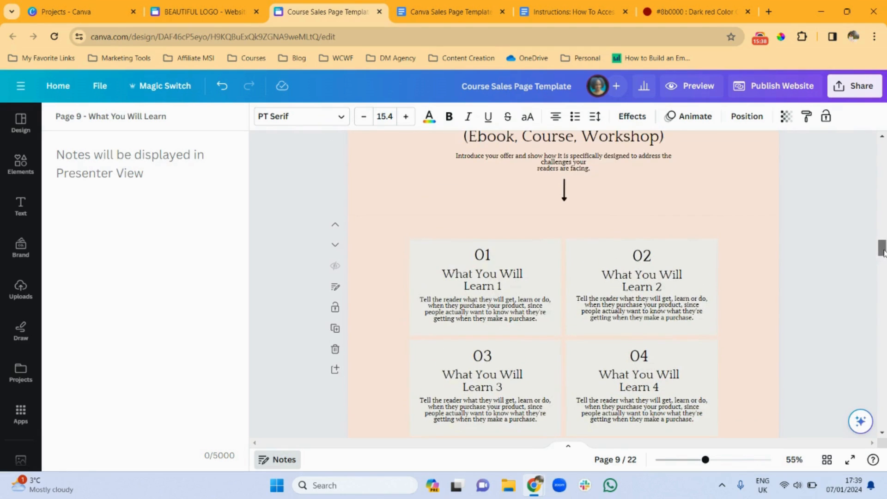
pyautogui.click(216, 10)
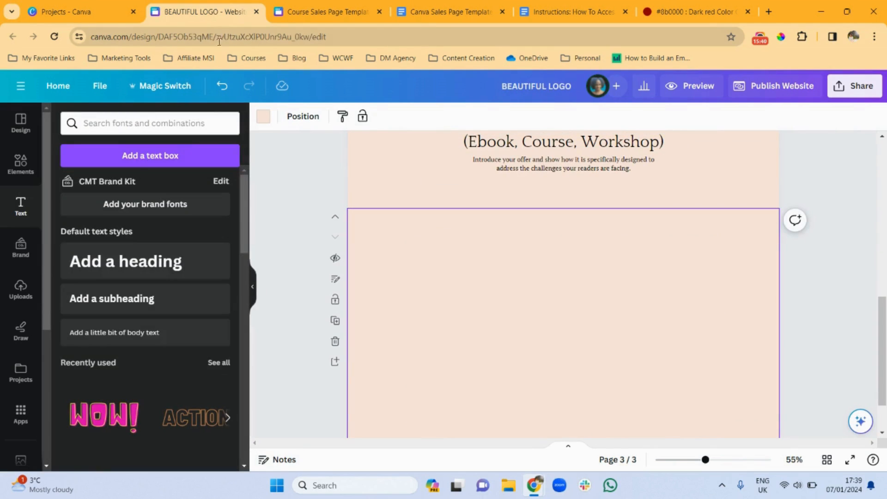
# Insert an arrow line on page 3, shorten it and rotate it to point straight down
pyautogui.click(20, 166)
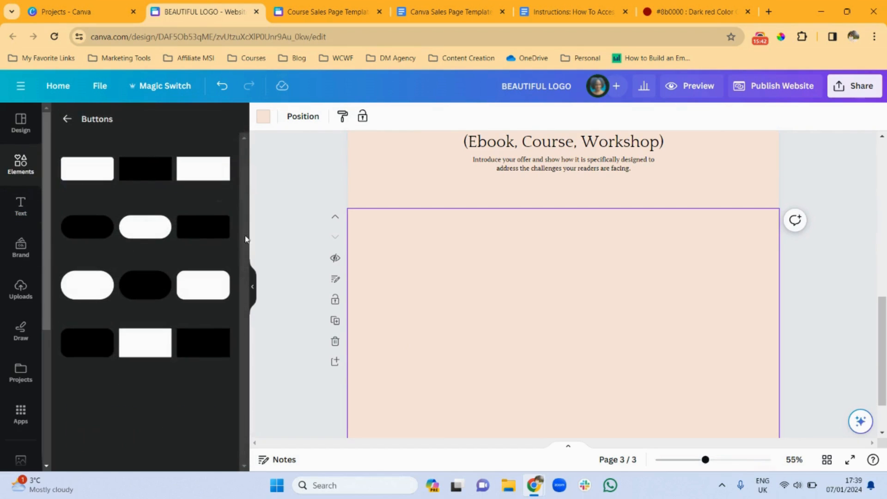
pyautogui.click(66, 119)
pyautogui.click(186, 299)
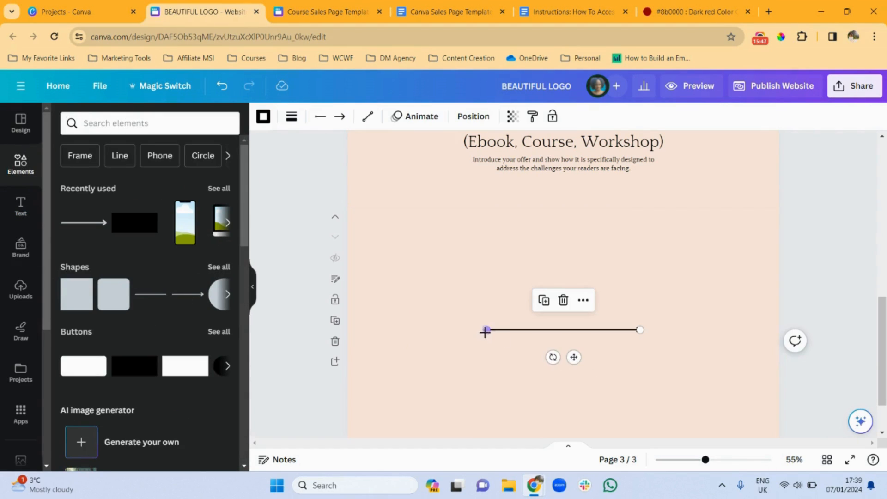
pyautogui.moveTo(485, 330); pyautogui.dragTo(576, 330)
pyautogui.moveTo(605, 357); pyautogui.dragTo(589, 324)
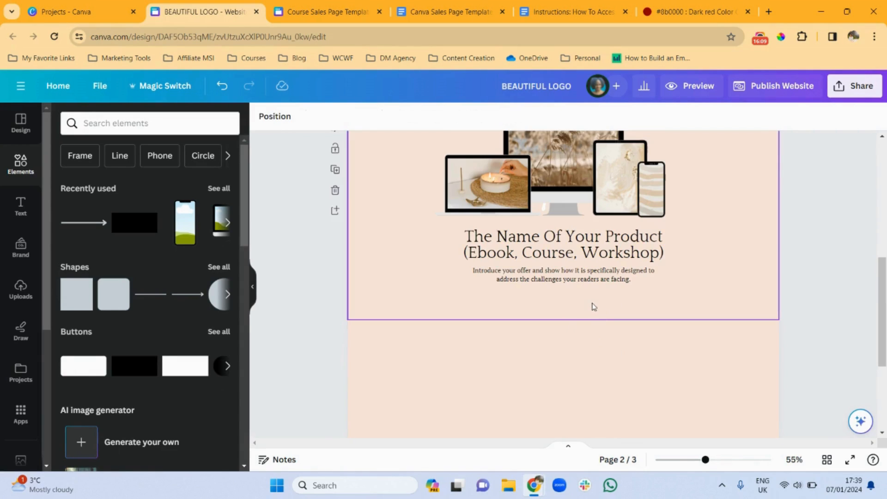
# Paste the downward arrow onto page 2 and shorten it to fit just below the product description
pyautogui.hotkey('ctrl', 'v')
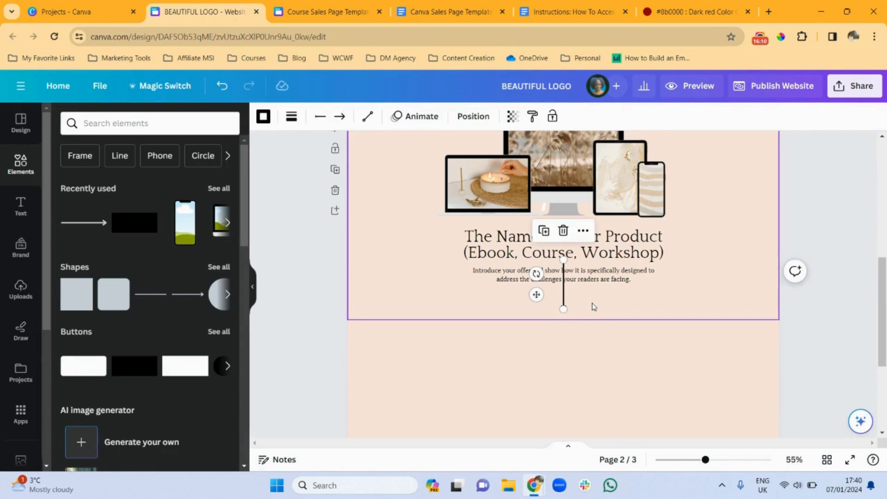
pyautogui.moveTo(563, 261); pyautogui.dragTo(563, 290)
pyautogui.click(724, 283)
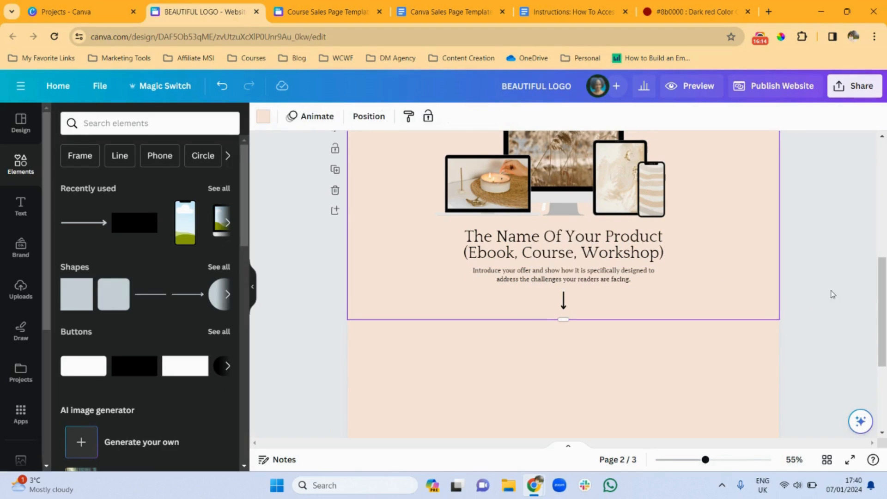
# Insert a square shape on page 3 and move it to the upper-left area of the page
pyautogui.moveTo(883, 315)
pyautogui.mouseDown()
pyautogui.moveTo(883, 305)
pyautogui.moveTo(885, 329)
pyautogui.mouseUp()
pyautogui.click(663, 367)
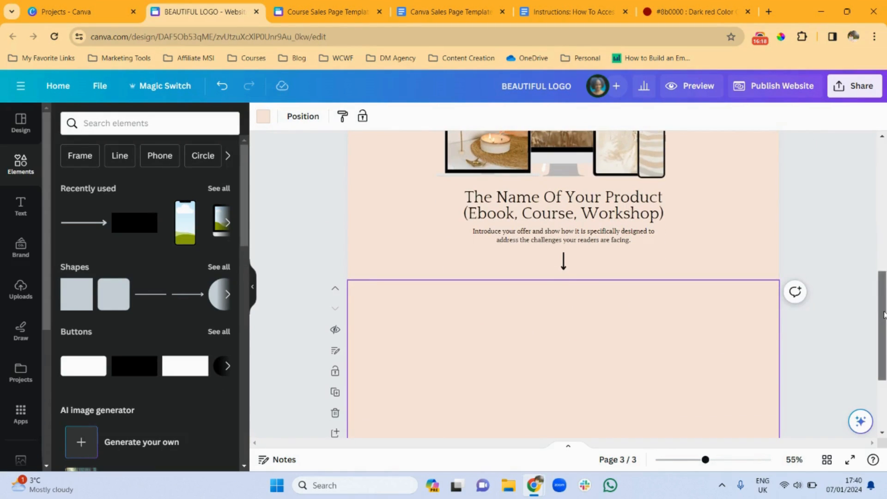
pyautogui.click(65, 301)
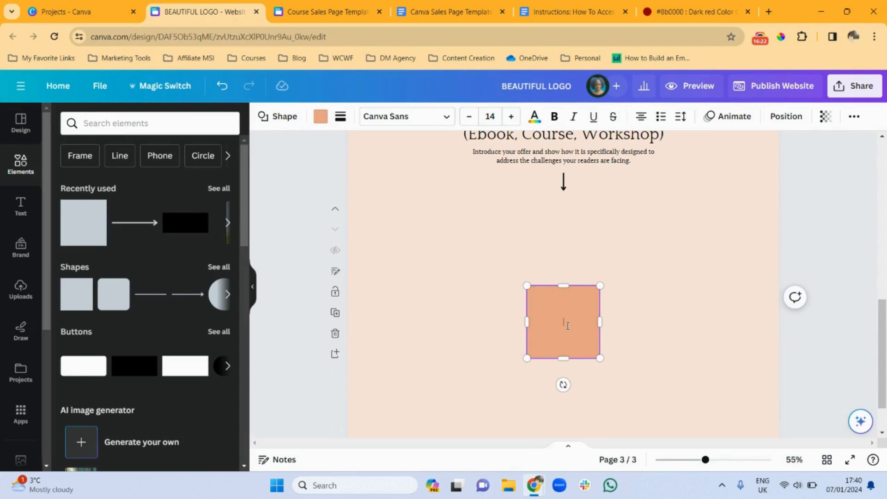
pyautogui.moveTo(590, 315); pyautogui.dragTo(447, 262)
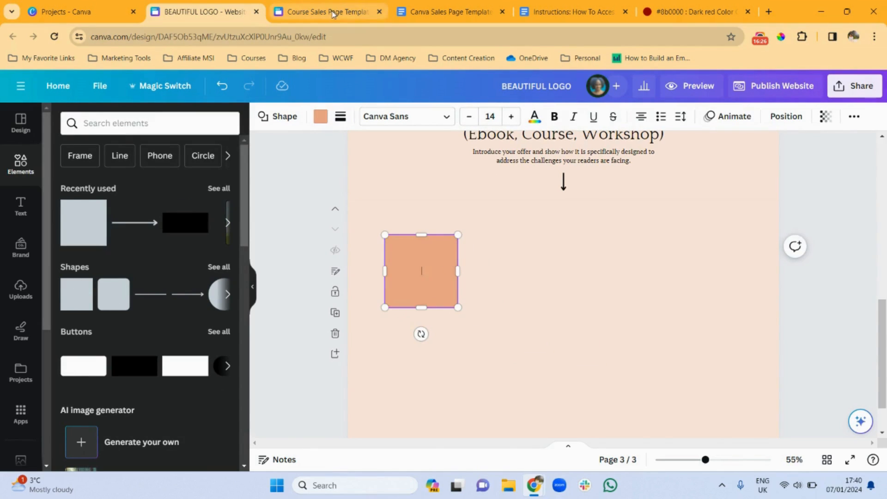
pyautogui.click(333, 11)
pyautogui.click(208, 11)
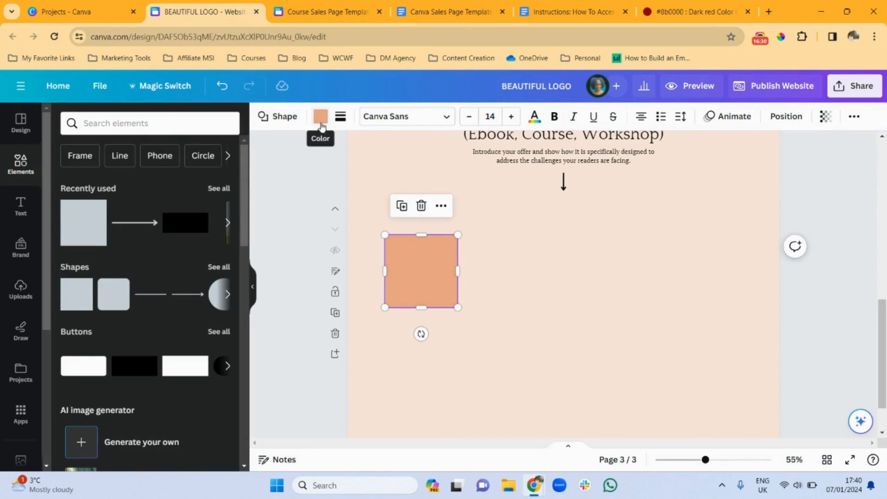
# Fill the square with light grey and stretch it wider and taller into a card background
pyautogui.click(321, 116)
pyautogui.click(92, 220)
pyautogui.moveTo(458, 269); pyautogui.dragTo(542, 269)
pyautogui.moveTo(463, 307); pyautogui.dragTo(463, 369)
pyautogui.click(601, 284)
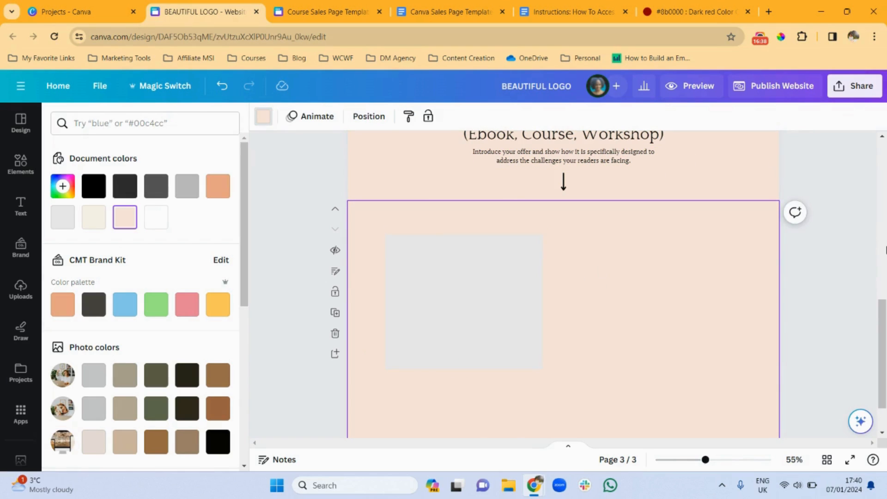
# Copy the product name heading from page 2 onto page 3
pyautogui.moveTo(884, 326); pyautogui.dragTo(883, 289)
pyautogui.click(641, 231)
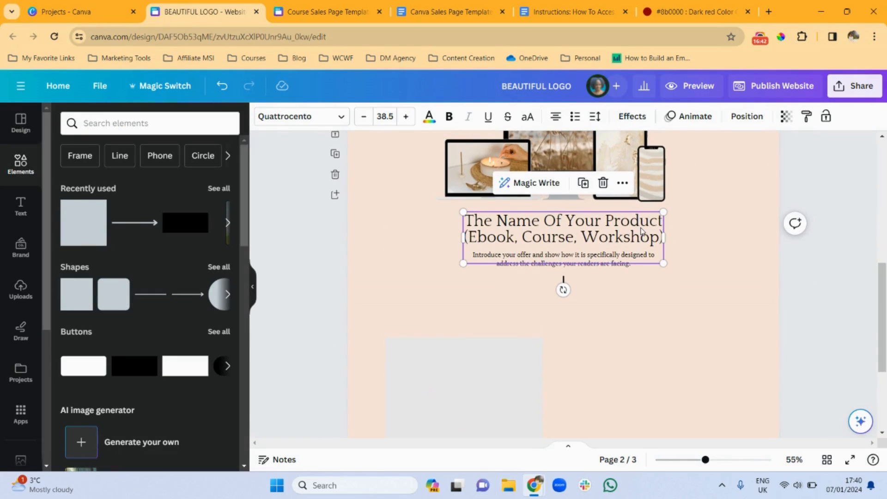
pyautogui.moveTo(884, 321); pyautogui.dragTo(884, 365)
pyautogui.click(692, 357)
pyautogui.hotkey('ctrl', 'v')
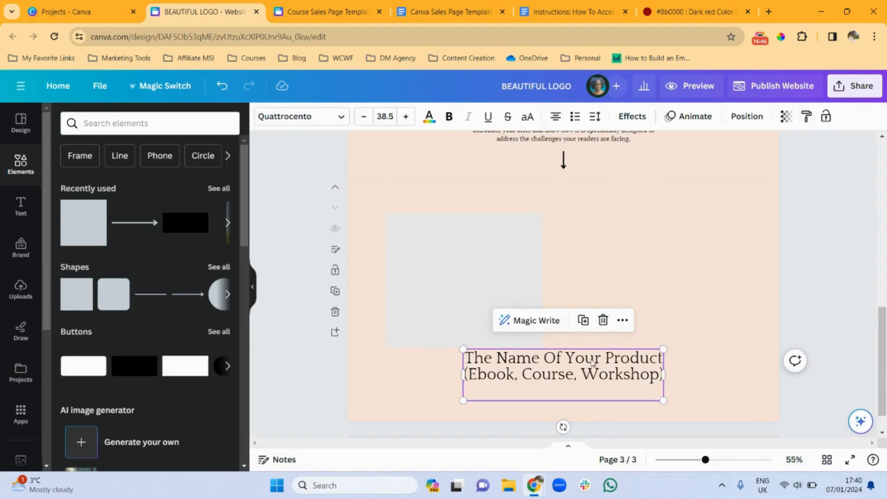
# Move the copied heading onto the grey box, replace its text with "01" and centre it near the box's upper edge
pyautogui.moveTo(591, 359); pyautogui.dragTo(500, 227)
pyautogui.moveTo(374, 228); pyautogui.dragTo(579, 266)
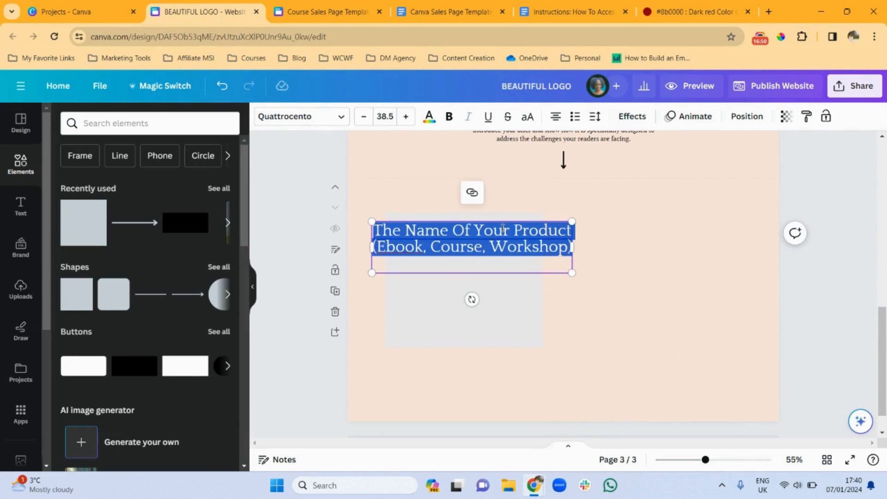
pyautogui.write('01')
pyautogui.click(460, 248)
pyautogui.moveTo(470, 232); pyautogui.dragTo(461, 239)
# Duplicate the "01" text just below and replace the copy with "What You Will Learn 1" copied from the Canva Sales Page Template Demo document
pyautogui.click(482, 206)
pyautogui.moveTo(474, 275); pyautogui.dragTo(474, 301)
pyautogui.click(430, 17)
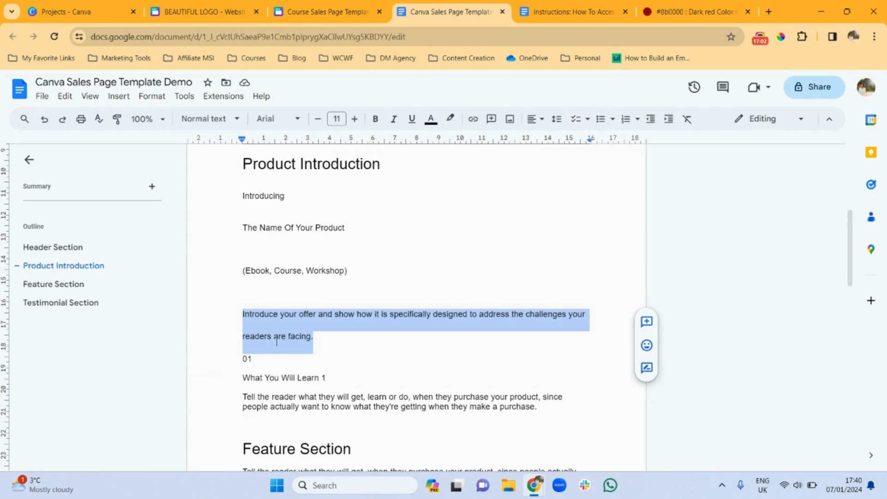
pyautogui.tripleClick(289, 378)
pyautogui.hotkey('ctrl', 'c')
pyautogui.click(203, 11)
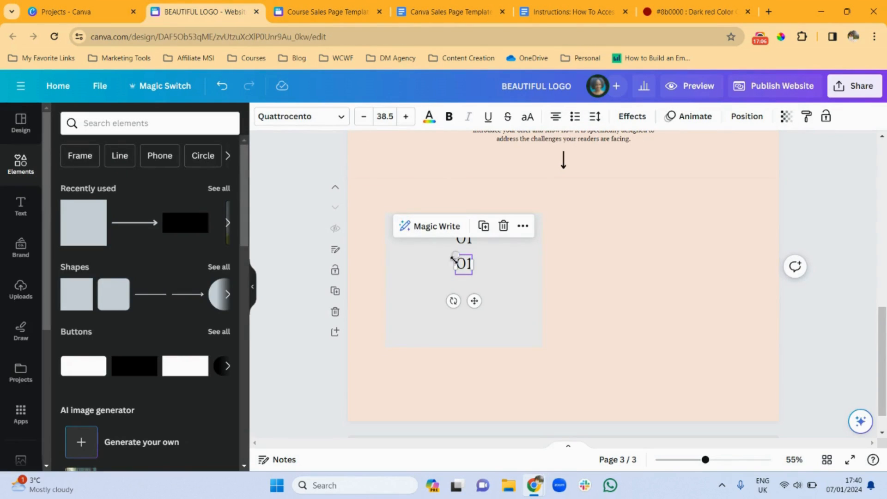
pyautogui.hotkey('ctrl', 'v')
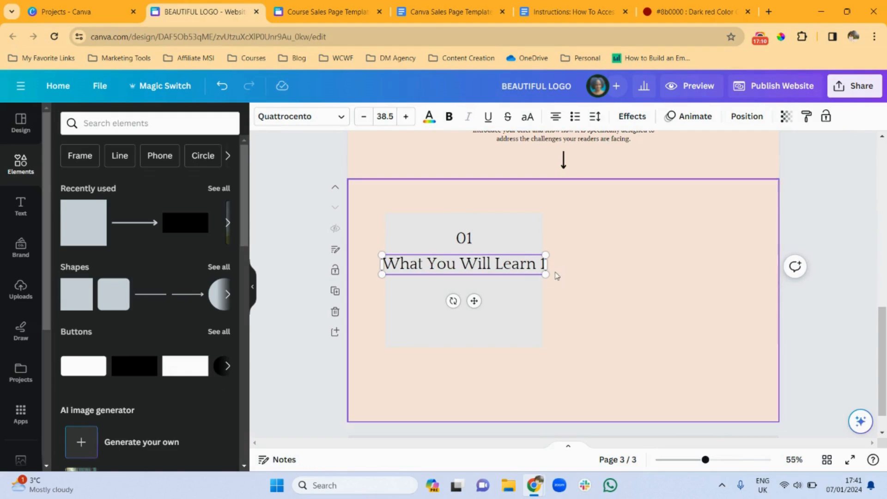
# Narrow the "What You Will Learn 1" text so it wraps onto two lines and centre it in the grey box
pyautogui.moveTo(547, 263); pyautogui.dragTo(495, 272)
pyautogui.moveTo(449, 317); pyautogui.dragTo(465, 316)
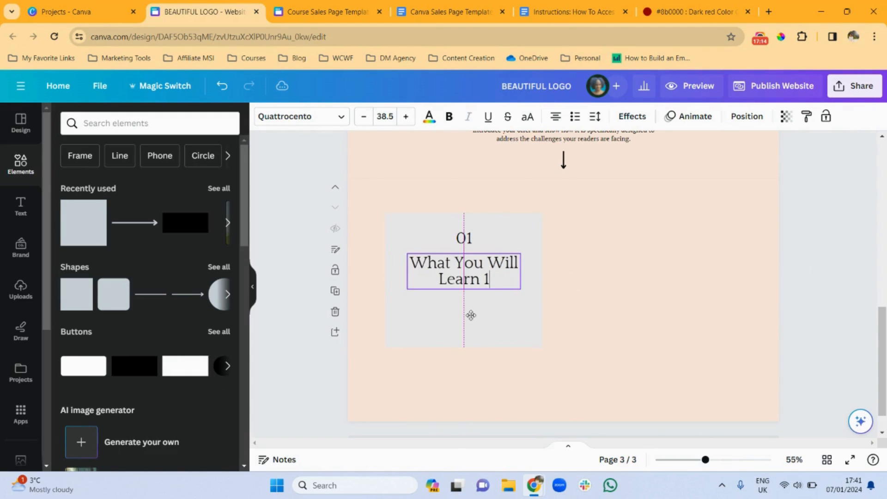
pyautogui.click(657, 262)
# Copy the offer description from page 2 to below the "What You Will Learn 1" heading, narrow it to fit the grey box and centre it
pyautogui.moveTo(881, 404); pyautogui.dragTo(881, 377)
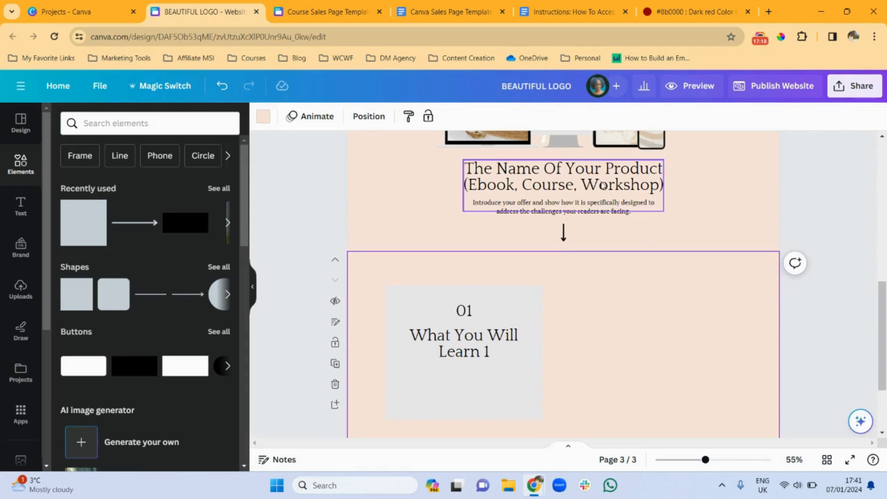
pyautogui.click(603, 209)
pyautogui.moveTo(884, 334); pyautogui.dragTo(884, 368)
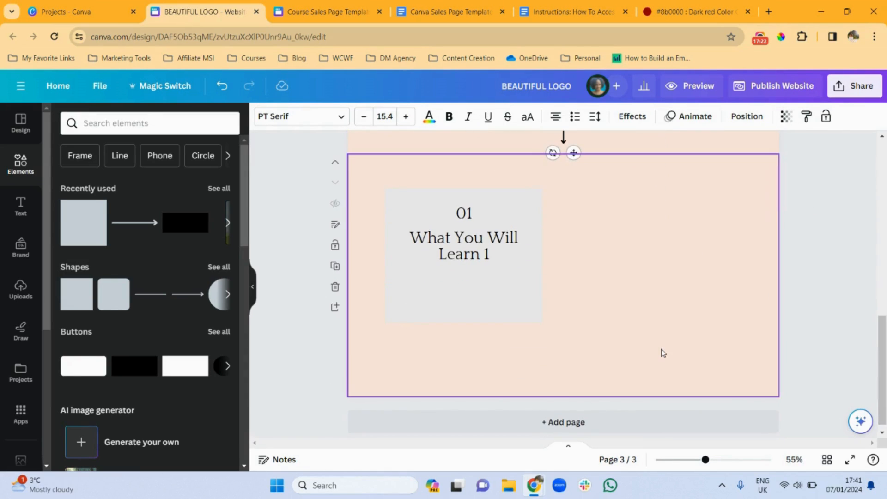
pyautogui.write('Introduce your offer and show how it is specifically designed to address the challenges your readers are facing.')
pyautogui.moveTo(572, 413); pyautogui.dragTo(471, 319)
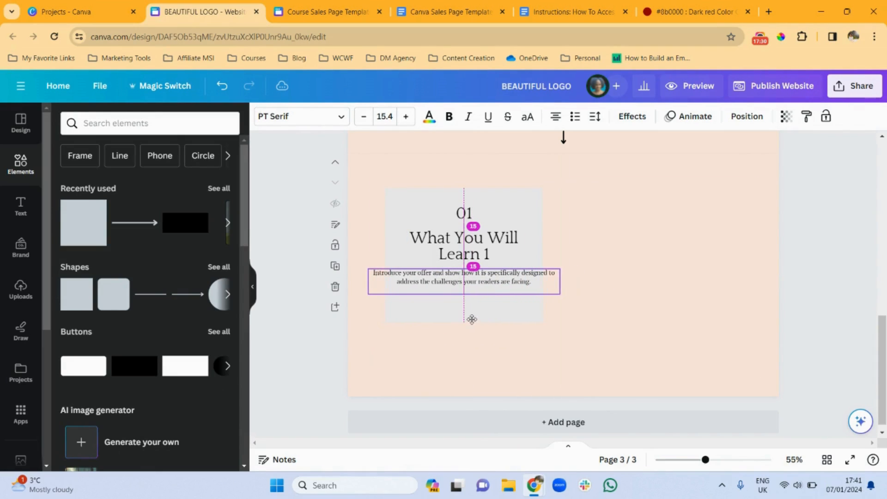
pyautogui.moveTo(559, 280); pyautogui.dragTo(491, 278)
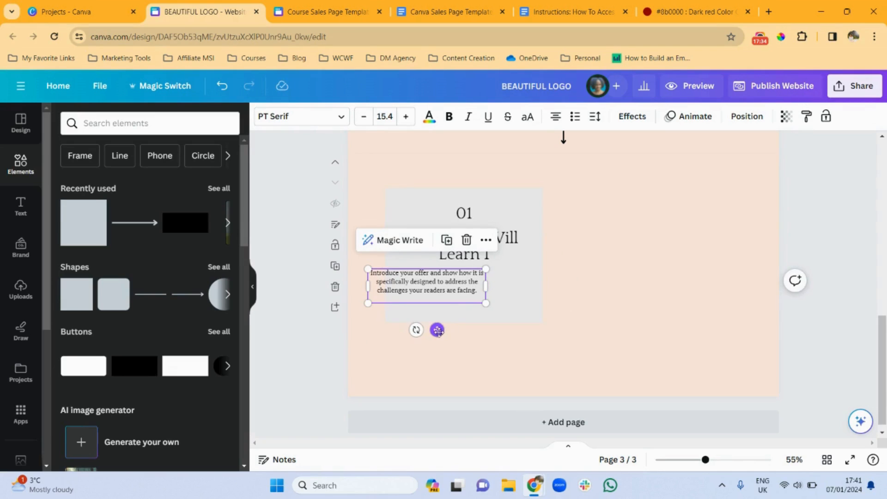
pyautogui.moveTo(436, 329); pyautogui.dragTo(475, 332)
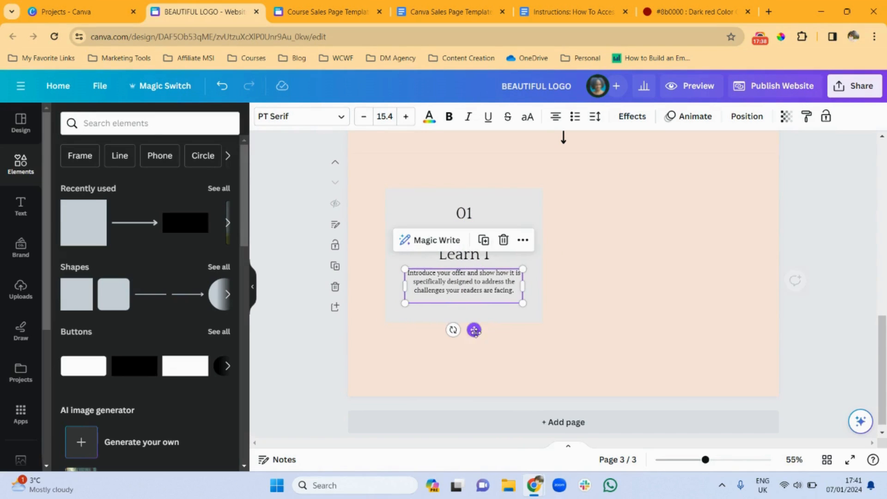
# Replace the description in the grey box with the "Tell the reader what they will get" paragraph from the Google Docs document
pyautogui.click(450, 11)
pyautogui.tripleClick(305, 406)
pyautogui.hotkey('ctrl', 'c')
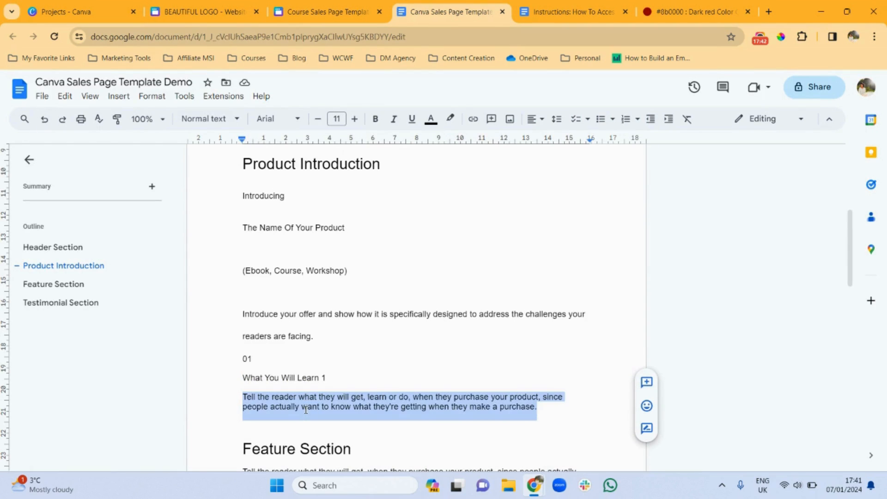
pyautogui.click(202, 12)
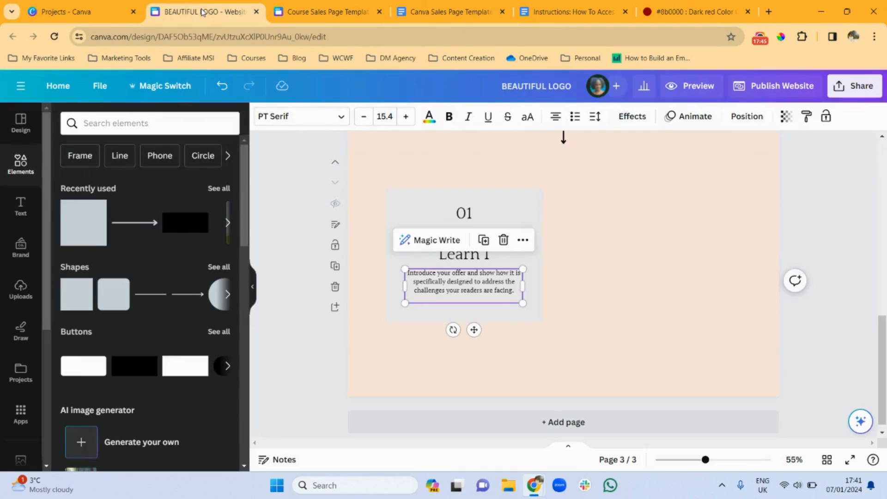
pyautogui.tripleClick(437, 288)
pyautogui.hotkey('ctrl', 'v')
pyautogui.click(657, 311)
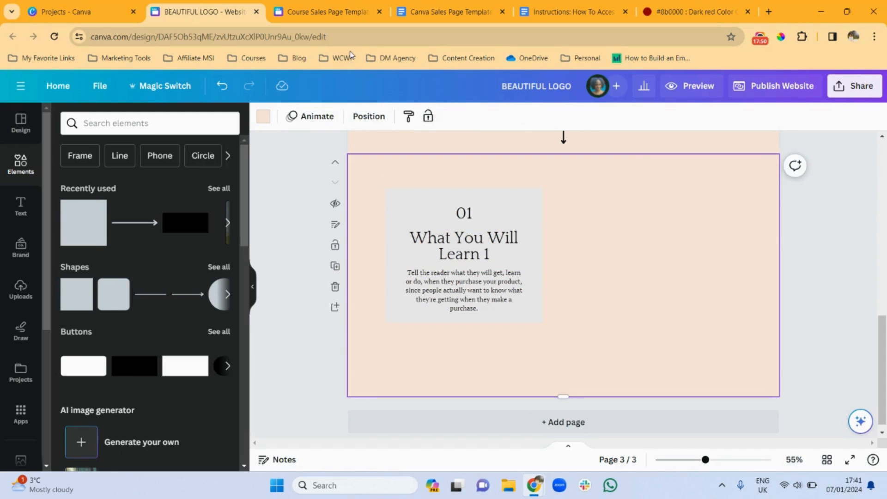
# Group the grey box with its number, heading and description text into a single card
pyautogui.click(326, 12)
pyautogui.click(203, 12)
pyautogui.moveTo(371, 184); pyautogui.dragTo(569, 343)
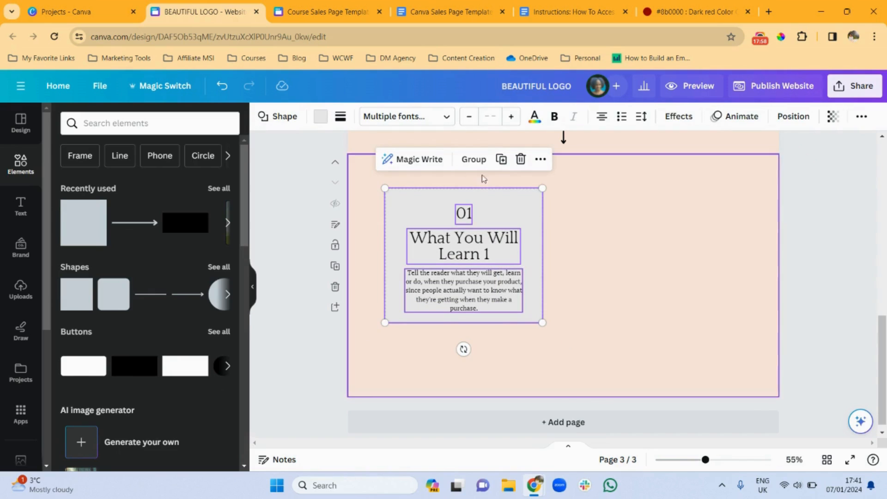
pyautogui.click(483, 165)
pyautogui.click(627, 265)
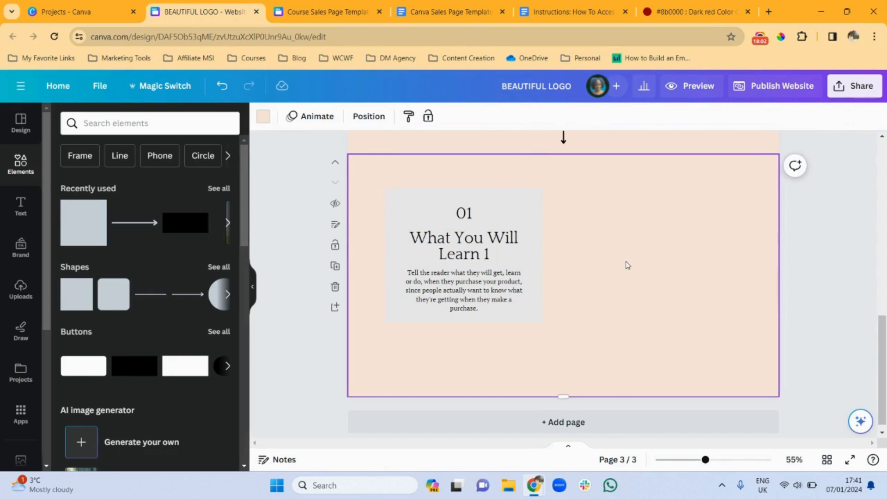
# Move the grouped card closer to the upper-left corner of page 3 and extend the page downward
pyautogui.moveTo(493, 233)
pyautogui.mouseDown()
pyautogui.moveTo(492, 223)
pyautogui.moveTo(480, 223)
pyautogui.mouseUp()
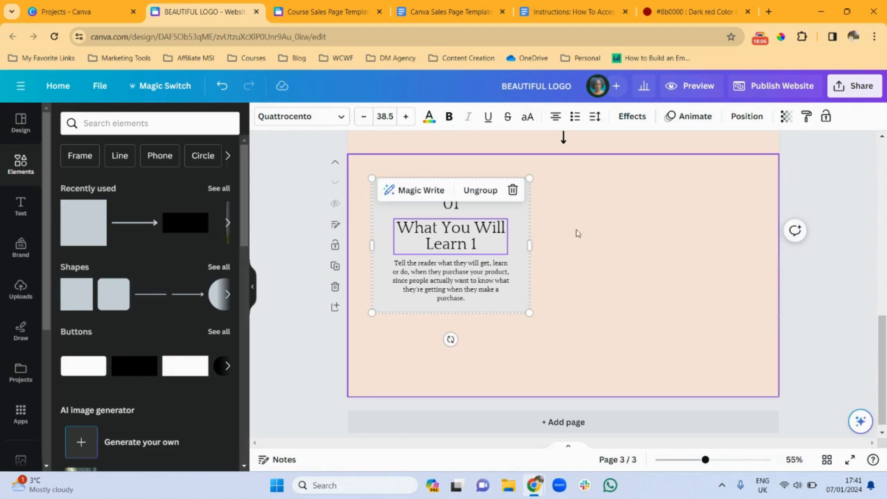
pyautogui.click(611, 237)
pyautogui.moveTo(564, 394); pyautogui.dragTo(559, 440)
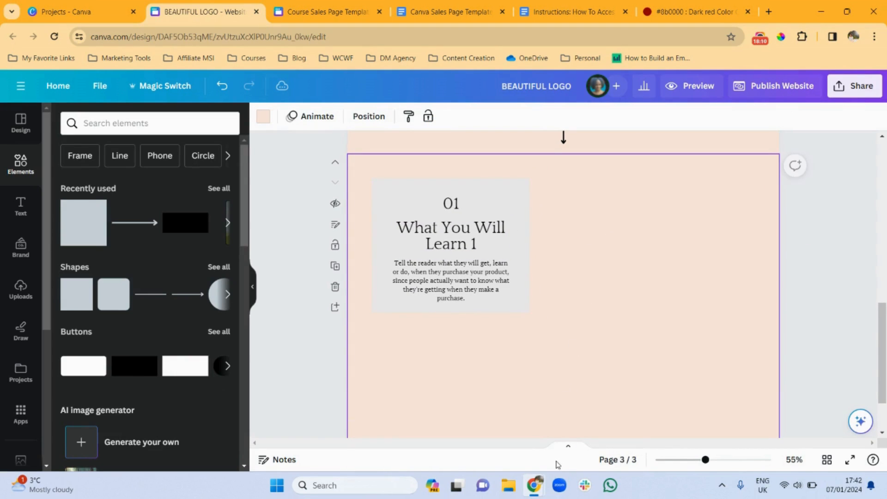
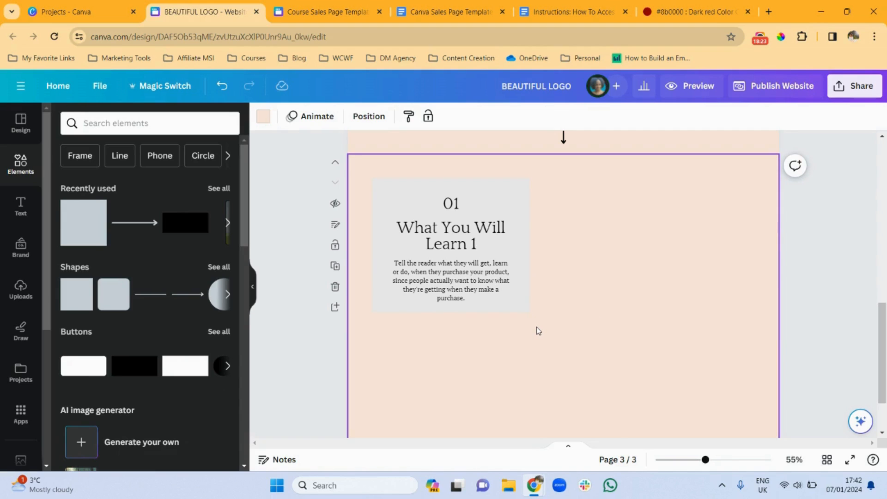
# Ungroup the "01" card and group its elements again
pyautogui.moveTo(536, 326); pyautogui.dragTo(370, 175)
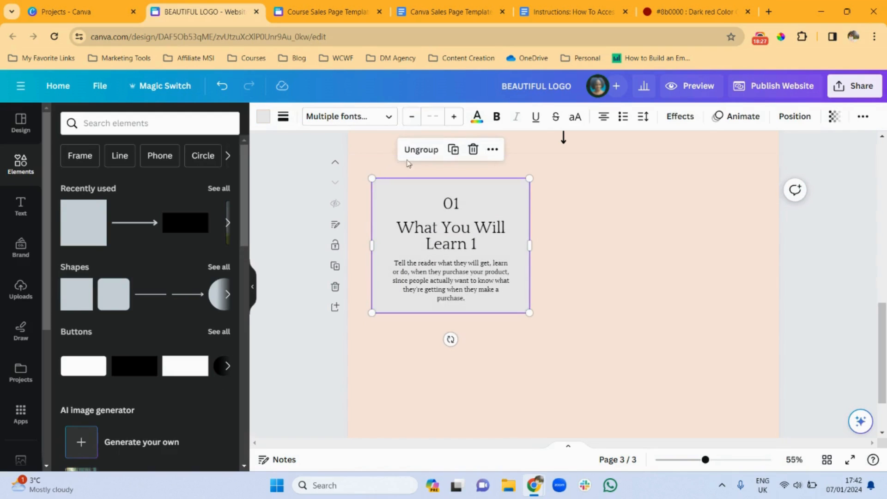
pyautogui.click(420, 150)
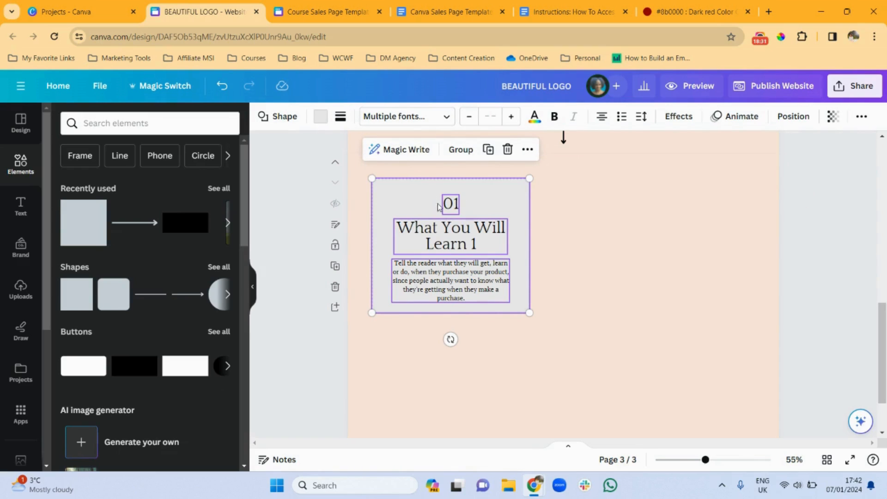
pyautogui.click(458, 152)
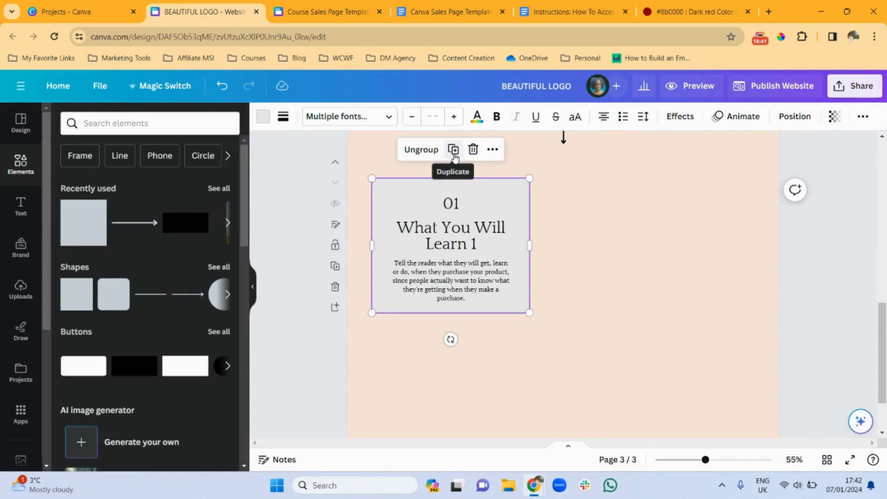
# Duplicate the "01" card, place the copy level beside it on the right, and shift the original slightly inward
pyautogui.click(493, 150)
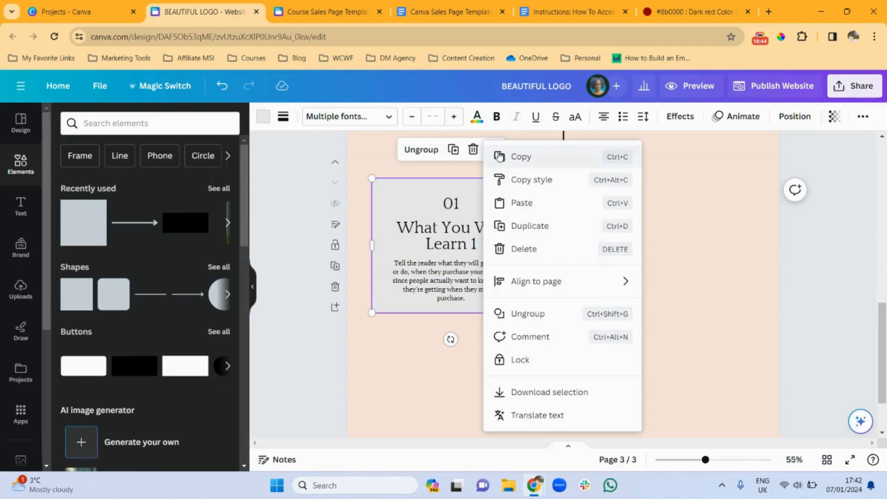
pyautogui.click(525, 224)
pyautogui.moveTo(517, 234); pyautogui.dragTo(692, 223)
pyautogui.moveTo(513, 228); pyautogui.dragTo(536, 226)
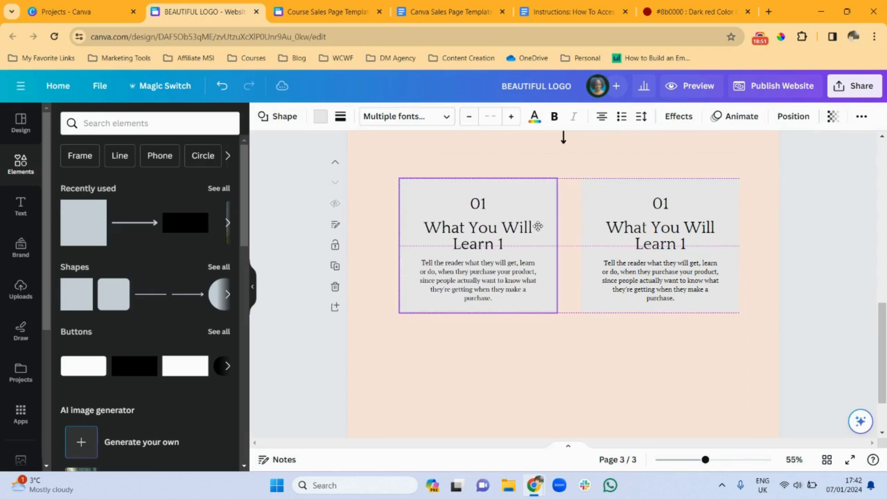
# Bring the copied "01" card closer to the original, duplicate both cards, and place the copies as a second row directly below
pyautogui.moveTo(631, 227); pyautogui.dragTo(620, 228)
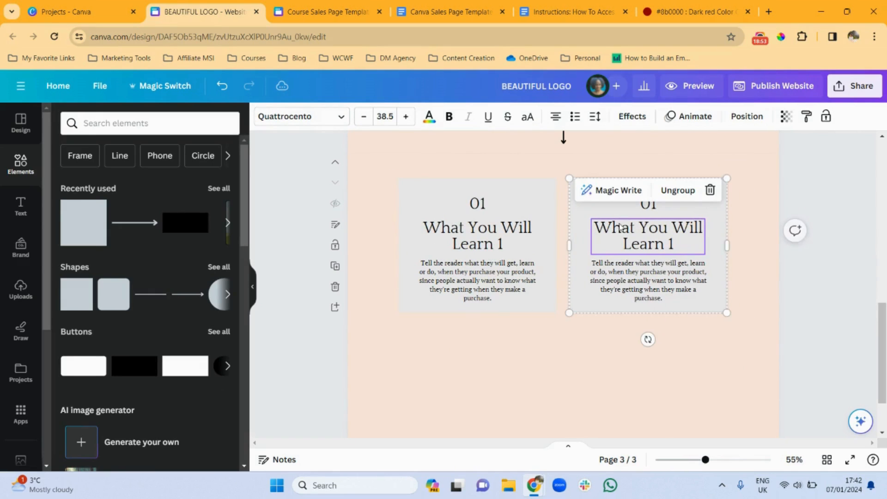
pyautogui.click(456, 262)
pyautogui.moveTo(388, 188); pyautogui.dragTo(562, 336)
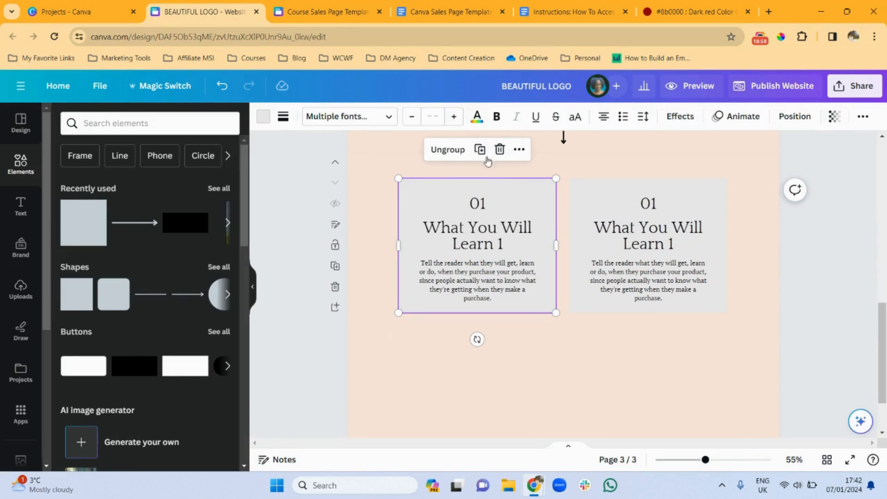
pyautogui.moveTo(485, 220); pyautogui.dragTo(680, 379)
pyautogui.click(479, 298)
pyautogui.click(756, 262)
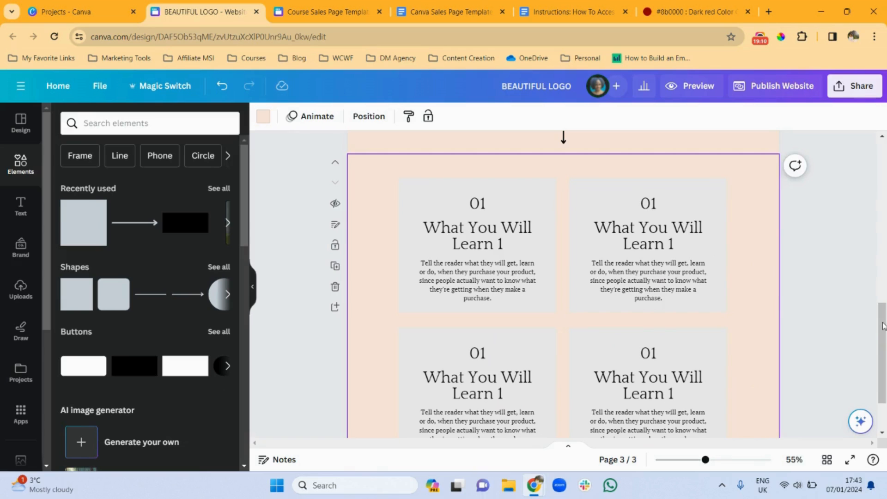
# Extend page 3 downward to leave more space beneath the second row of cards
pyautogui.scroll(-2, 561, 323)
pyautogui.moveTo(561, 387); pyautogui.dragTo(560, 425)
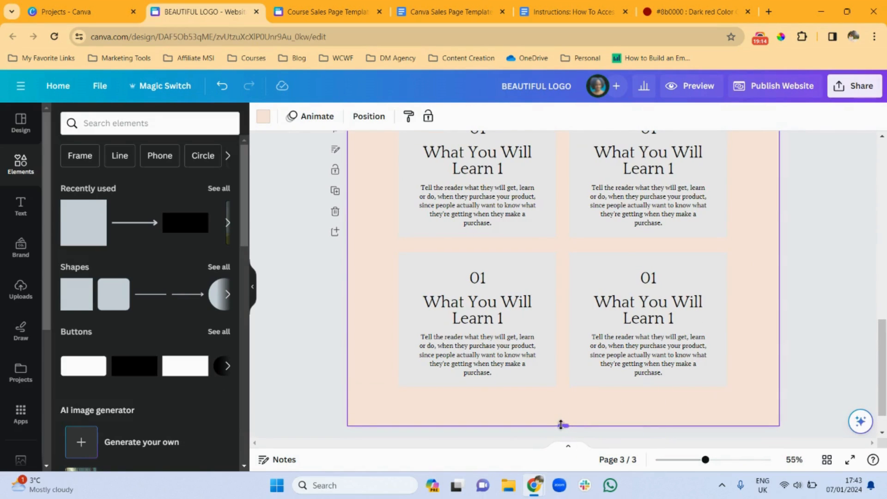
pyautogui.moveTo(883, 389)
pyautogui.mouseDown()
pyautogui.moveTo(882, 332)
pyautogui.moveTo(881, 405)
pyautogui.mouseUp()
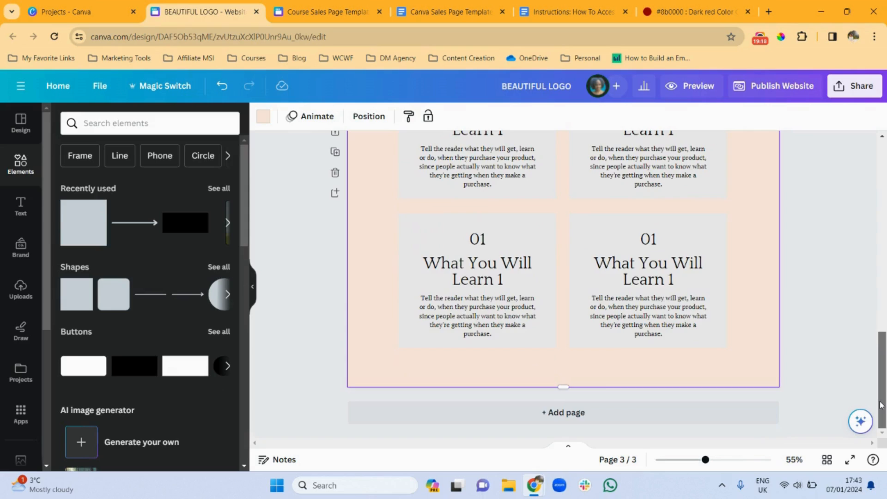
# Ungroup the second card in the top row and change its number to 02, widening the number's text box to fit one line
pyautogui.scroll(2, 697, 230)
pyautogui.click(657, 177)
pyautogui.click(652, 178)
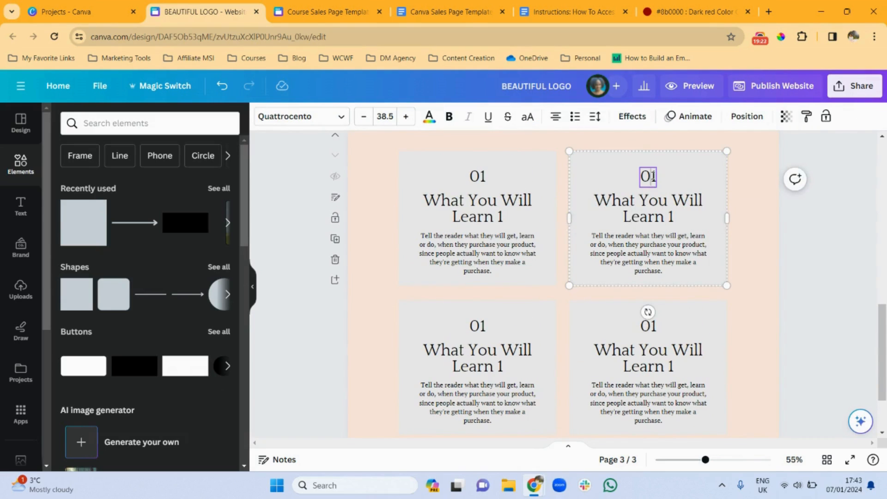
pyautogui.write('2')
pyautogui.press('BackSpace')
pyautogui.click(758, 232)
pyautogui.click(609, 179)
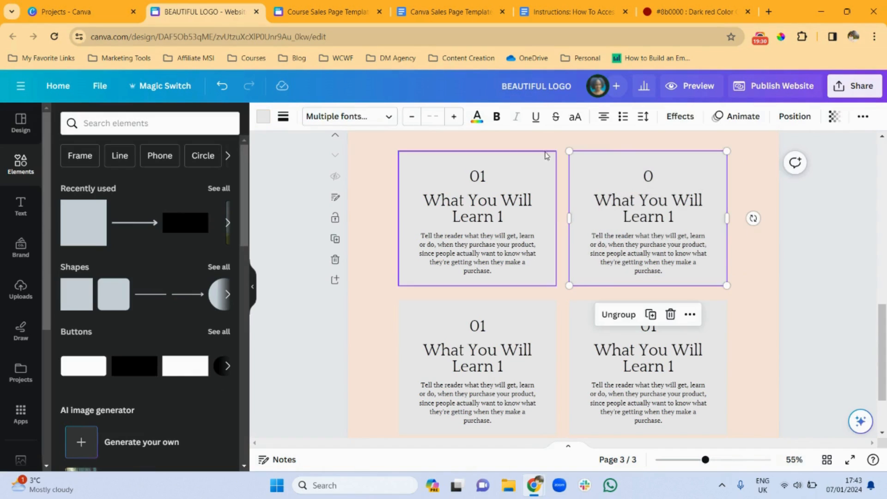
pyautogui.click(610, 318)
pyautogui.click(742, 209)
pyautogui.click(648, 177)
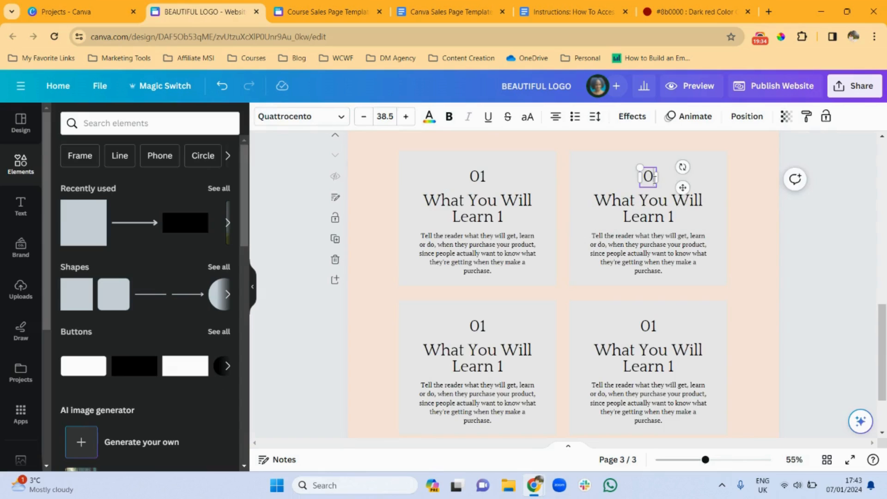
pyautogui.moveTo(658, 180); pyautogui.dragTo(667, 180)
# Change the heading of the "02" card to "What You Will Learn 2"
pyautogui.doubleClick(656, 210)
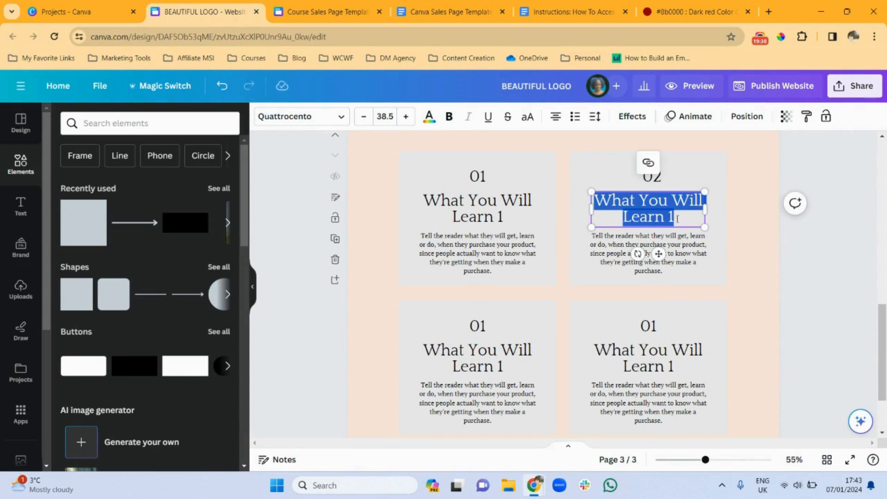
pyautogui.click(680, 218)
pyautogui.press('BackSpace')
pyautogui.click(663, 296)
# Ungroup the first card in the lower row, then change its number to 03 and its heading to "What You Will Learn 3"
pyautogui.click(452, 343)
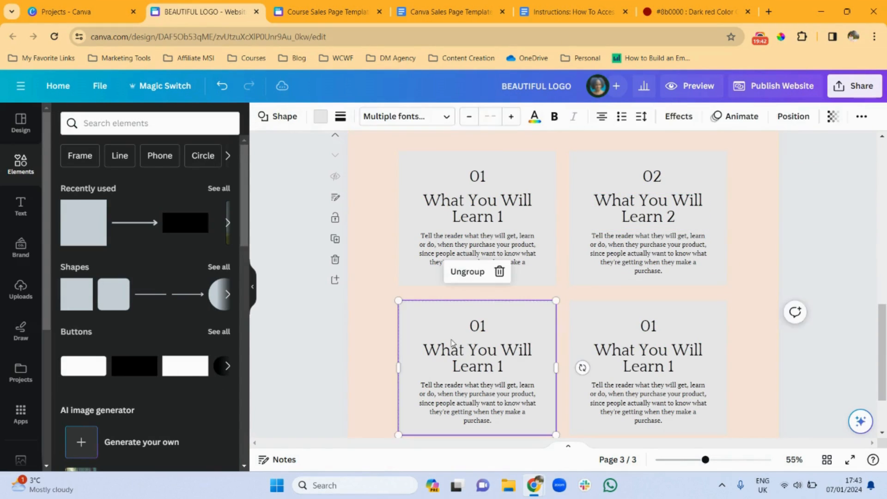
pyautogui.click(467, 271)
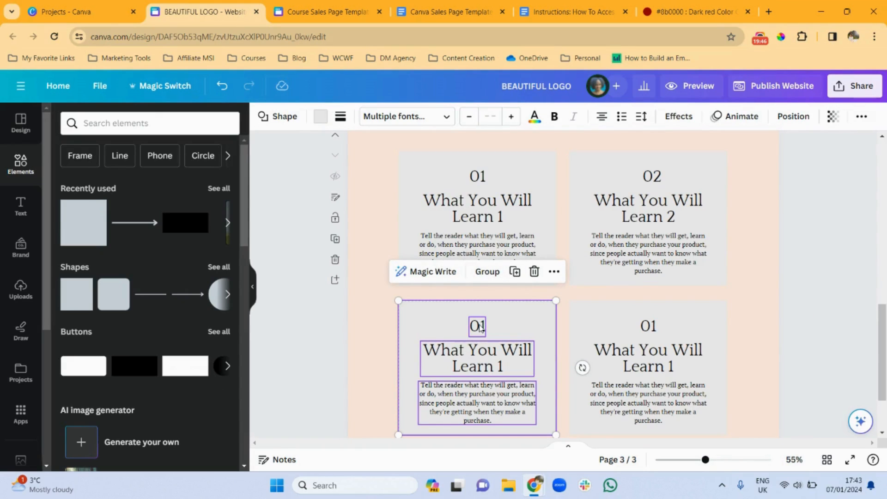
pyautogui.click(494, 328)
pyautogui.click(478, 326)
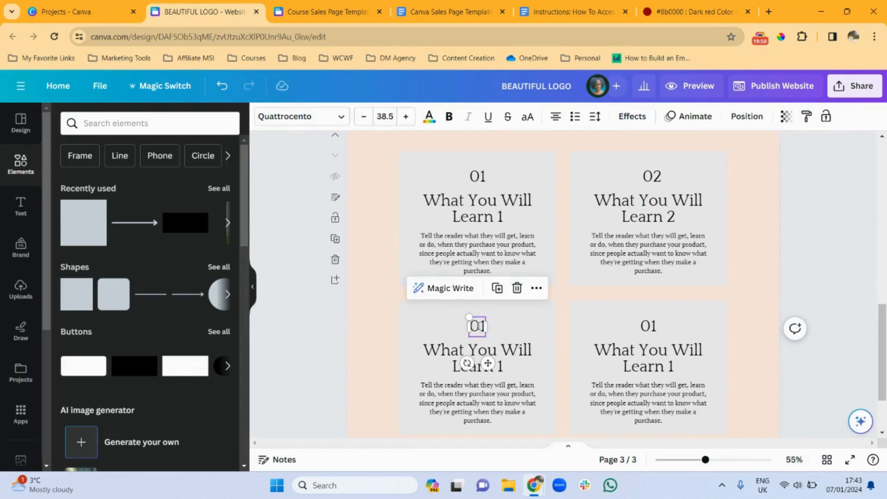
pyautogui.click(478, 325)
pyautogui.moveTo(489, 331); pyautogui.dragTo(493, 331)
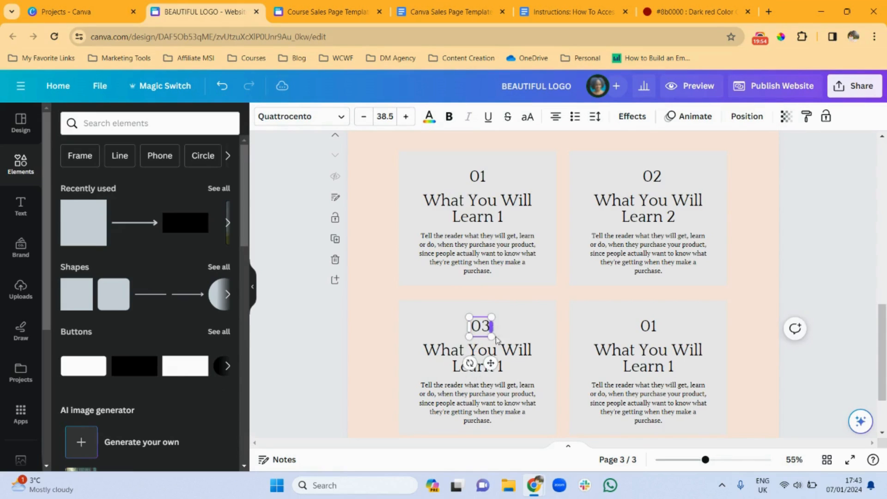
pyautogui.click(505, 367)
pyautogui.click(506, 369)
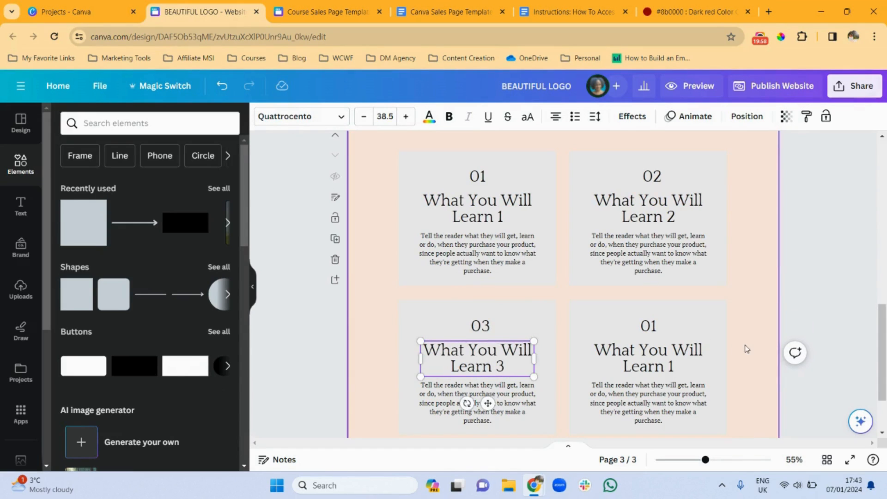
# Change the last card's number to 04, ungroup the card, and widen the number's text box to fit one line
pyautogui.click(648, 325)
pyautogui.doubleClick(648, 326)
pyautogui.write('04')
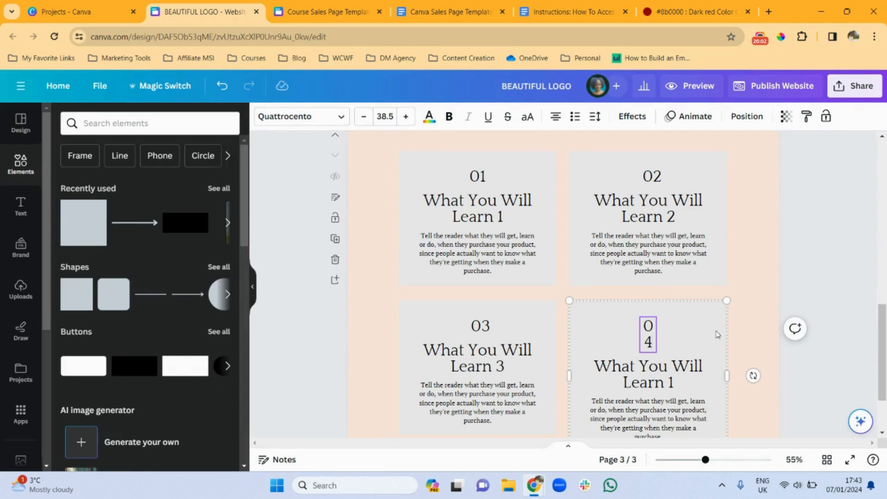
pyautogui.click(718, 334)
pyautogui.click(649, 342)
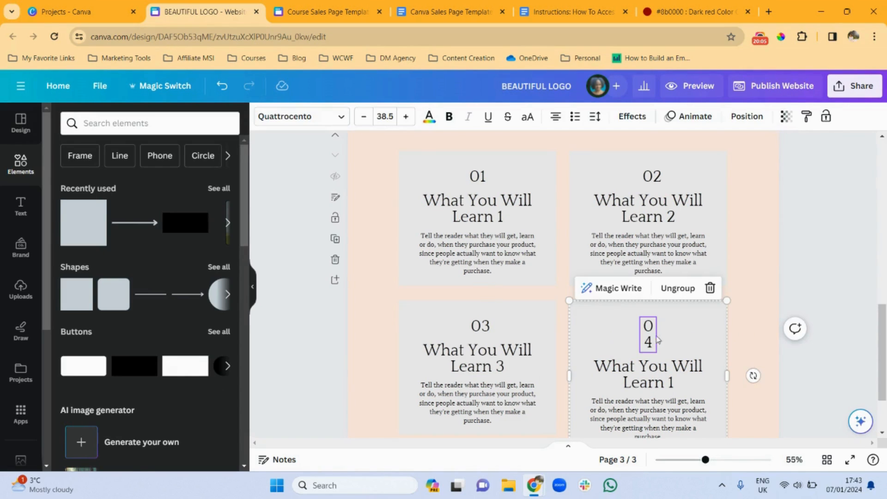
pyautogui.click(674, 289)
pyautogui.click(653, 336)
pyautogui.moveTo(656, 334); pyautogui.dragTo(664, 333)
# Change the heading of the "04" card to "What You Will Learn 4"
pyautogui.click(682, 385)
pyautogui.click(682, 385)
pyautogui.click(682, 385)
pyautogui.press('BackSpace')
pyautogui.write('4')
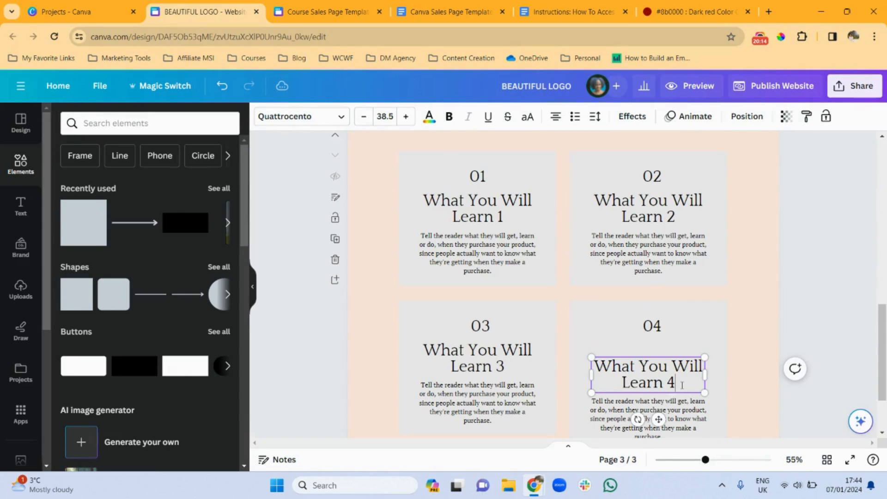
pyautogui.click(758, 375)
# Move the "04" card's heading and description up beneath the number and shorten its grey box to match the "03" card
pyautogui.moveTo(882, 368); pyautogui.dragTo(881, 396)
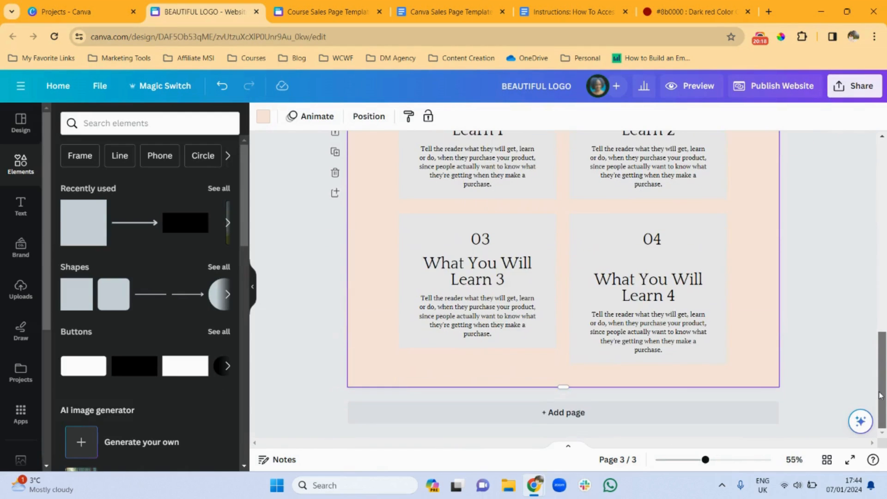
pyautogui.moveTo(667, 286); pyautogui.dragTo(670, 270)
pyautogui.moveTo(680, 329); pyautogui.dragTo(680, 311)
pyautogui.click(692, 352)
pyautogui.moveTo(692, 352); pyautogui.dragTo(650, 349)
pyautogui.click(753, 354)
pyautogui.click(682, 356)
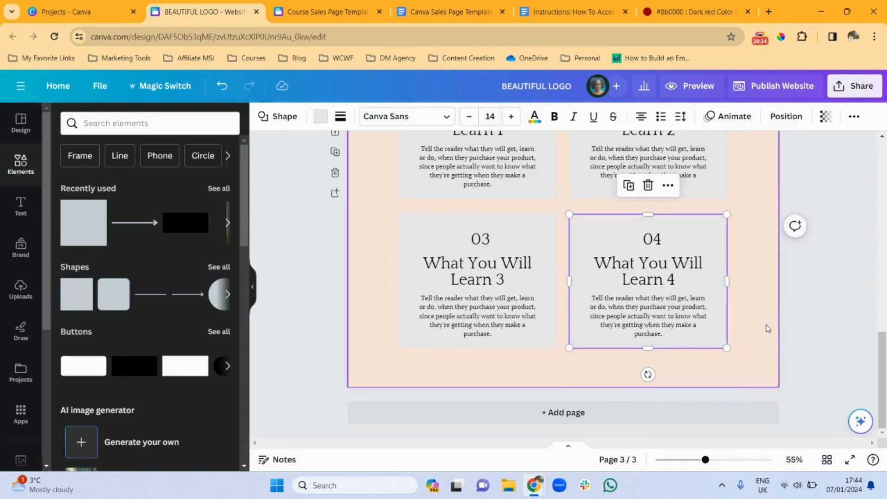
pyautogui.click(766, 324)
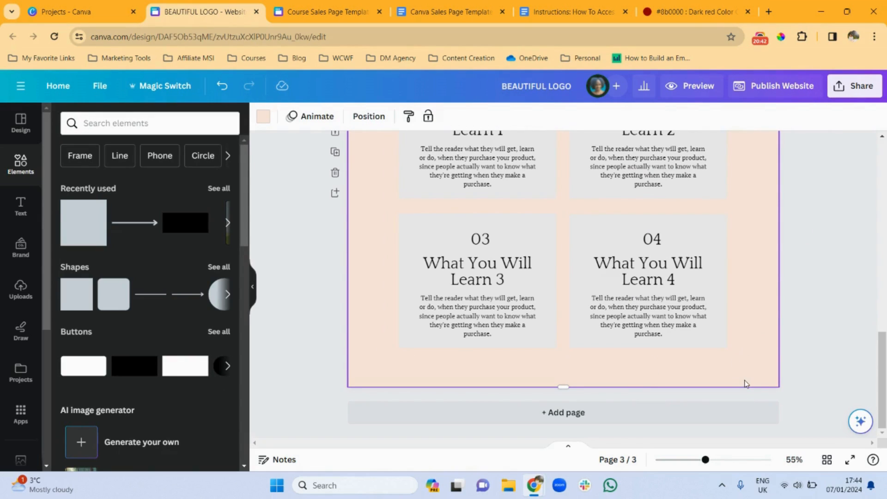
# Examine the Features page of the Course Sales Page Template and return to the BEAUTIFUL LOGO design
pyautogui.click(334, 11)
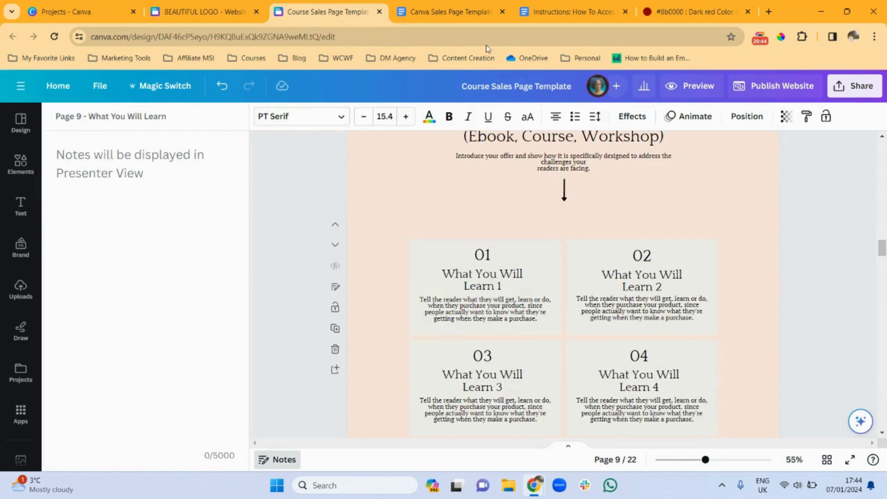
pyautogui.moveTo(882, 253); pyautogui.dragTo(882, 292)
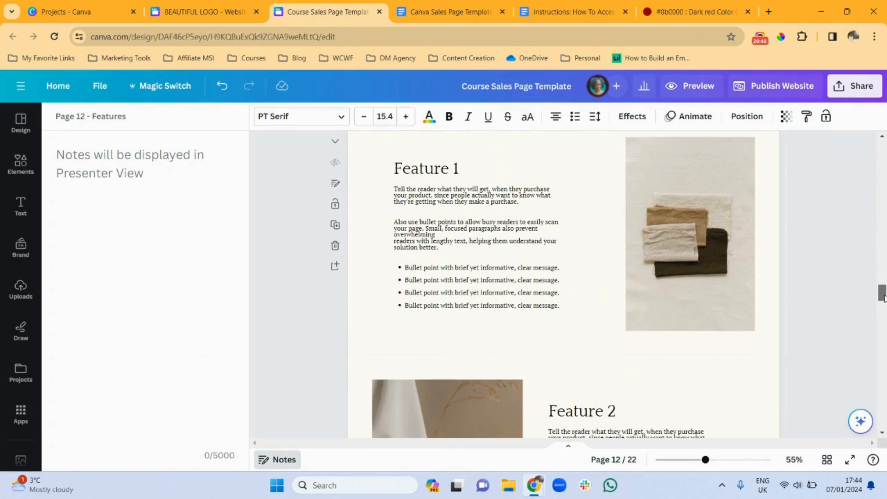
pyautogui.click(214, 20)
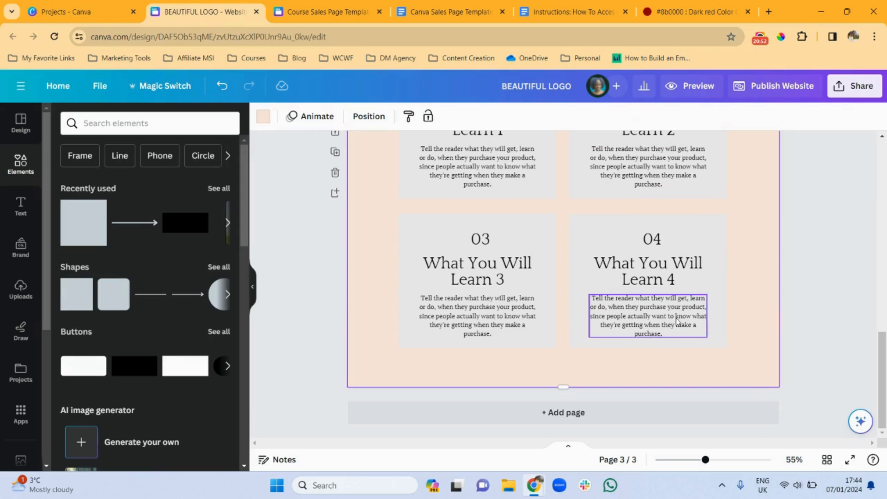
# Add a fourth page below the cards and set its background to the light cream document color
pyautogui.click(619, 418)
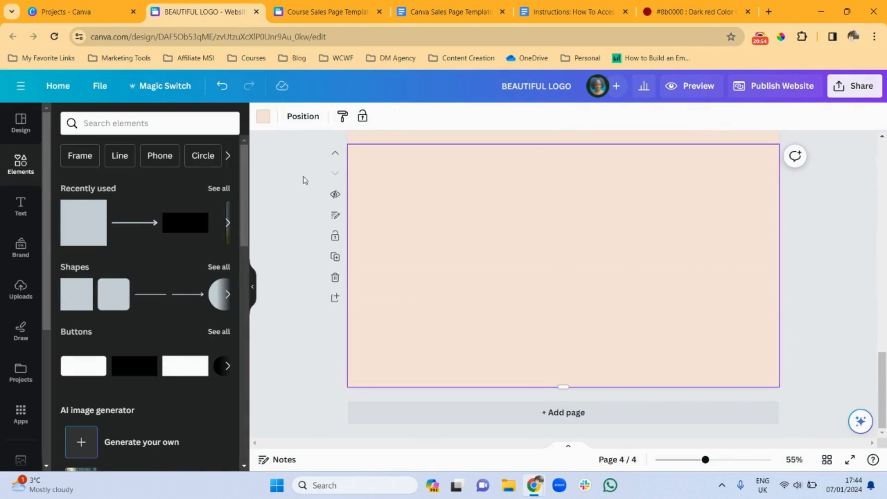
pyautogui.click(262, 117)
pyautogui.click(57, 225)
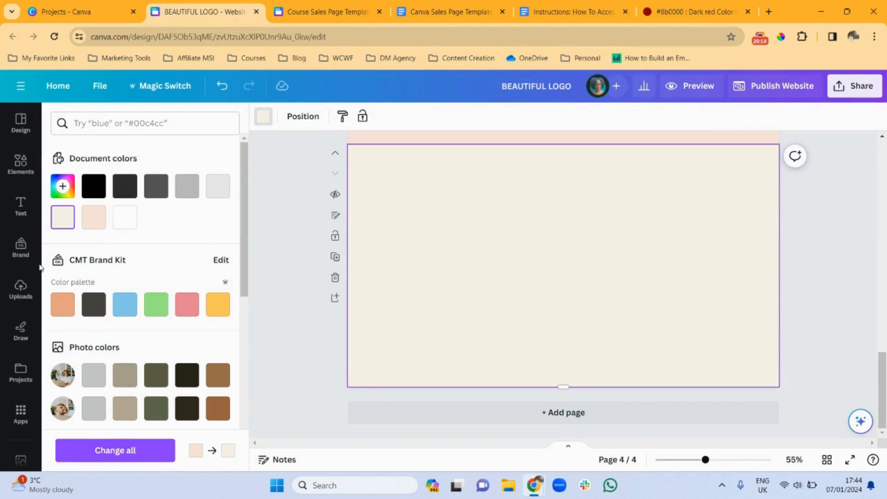
# Copy a card heading to page 4's upper-left area, change its text to "Feature 1", and align it left
pyautogui.click(21, 207)
pyautogui.moveTo(883, 378)
pyautogui.mouseDown()
pyautogui.moveTo(884, 287)
pyautogui.moveTo(884, 390)
pyautogui.mouseUp()
pyautogui.click(667, 255)
pyautogui.click(590, 316)
pyautogui.hotkey('ctrl', 'v')
pyautogui.moveTo(651, 257); pyautogui.dragTo(439, 231)
pyautogui.doubleClick(439, 230)
pyautogui.write('Feature')
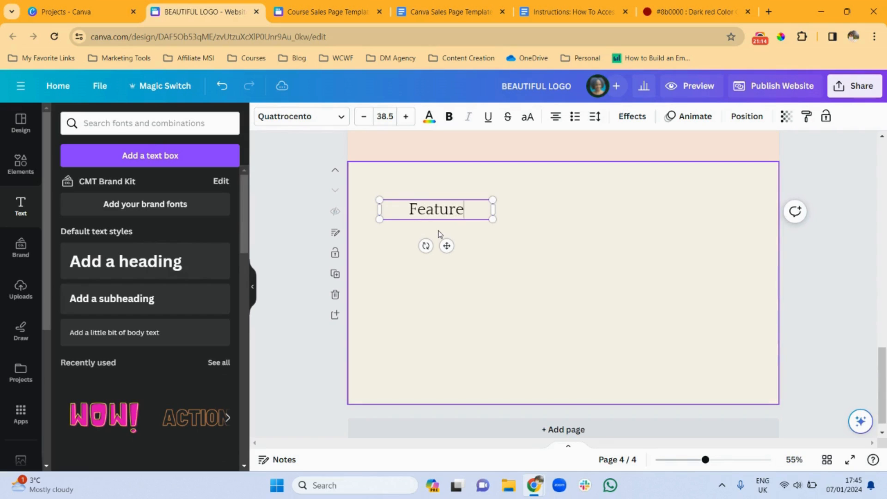
pyautogui.click(555, 115)
pyautogui.click(517, 272)
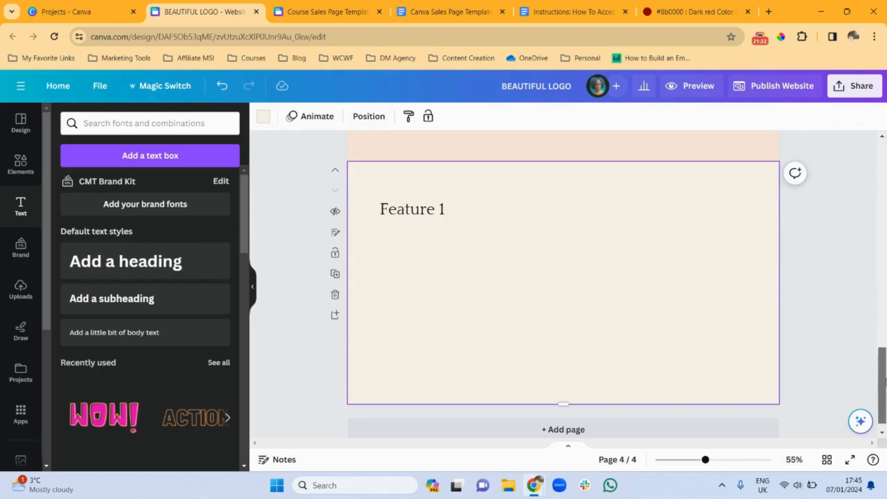
# Copy a card's description text to page 4 and place it directly under the "Feature 1" heading
pyautogui.scroll(2, 885, 381)
pyautogui.click(474, 213)
pyautogui.hotkey('ctrl', 'c')
pyautogui.click(439, 422)
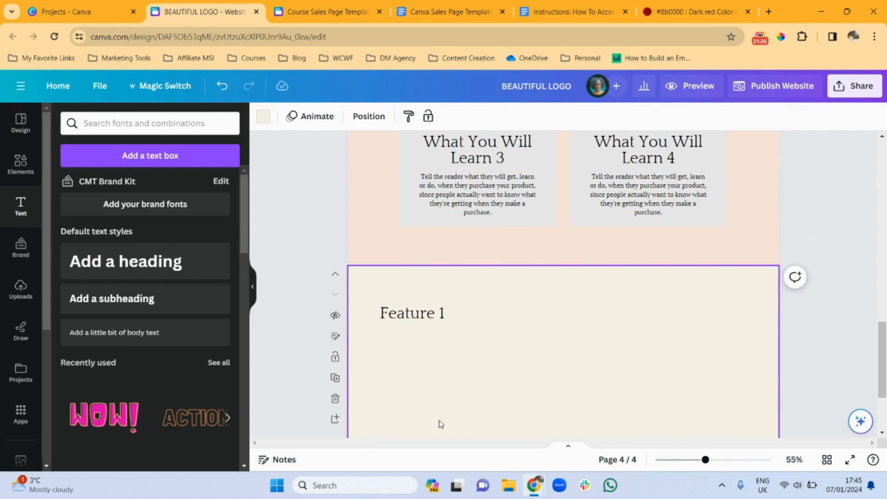
pyautogui.hotkey('ctrl', 'v')
pyautogui.moveTo(409, 284); pyautogui.dragTo(440, 365)
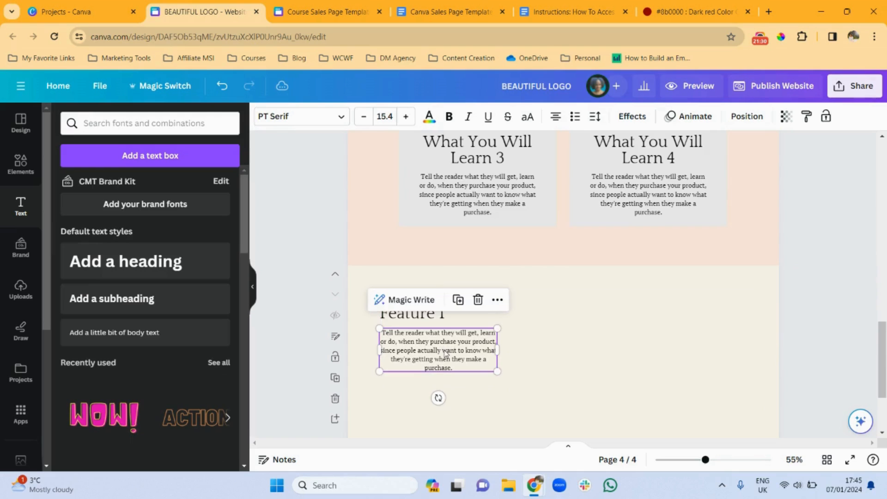
# Replace the text under "Feature 1" with the first Feature Section paragraph from the Canva Sales Page Template Demo document in Google Docs
pyautogui.click(425, 12)
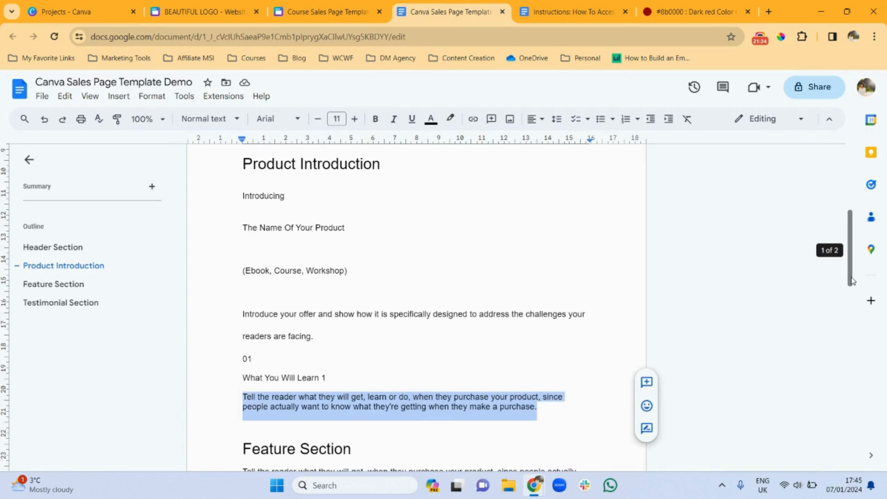
pyautogui.scroll(-6, 852, 281)
pyautogui.tripleClick(364, 187)
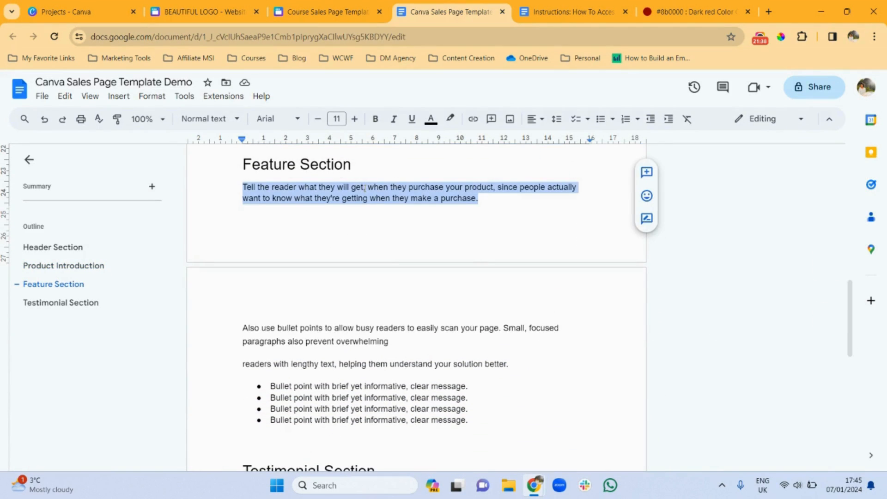
pyautogui.hotkey('ctrl', 'c')
pyautogui.click(203, 12)
pyautogui.doubleClick(416, 355)
pyautogui.hotkey('ctrl', 'v')
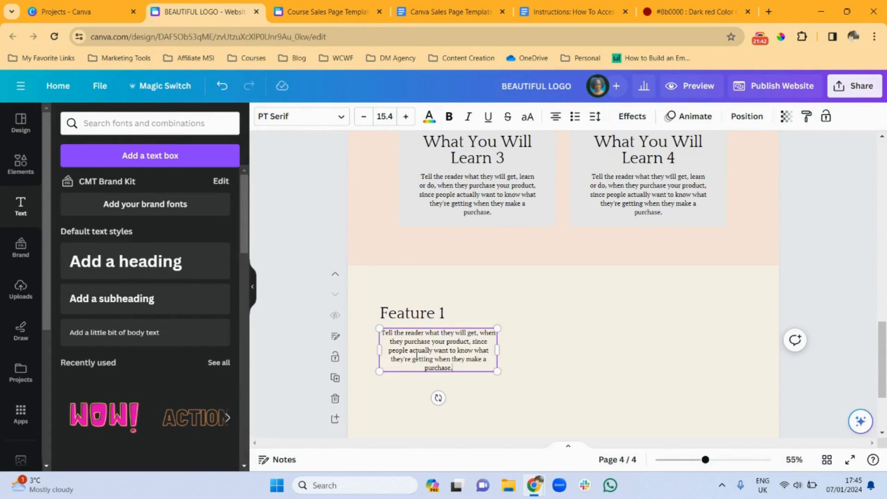
# Widen the Feature 1 paragraph to three lines, align its text left, and line it up beneath the heading
pyautogui.moveTo(499, 352); pyautogui.dragTo(580, 353)
pyautogui.hotkey('ctrl', 'a')
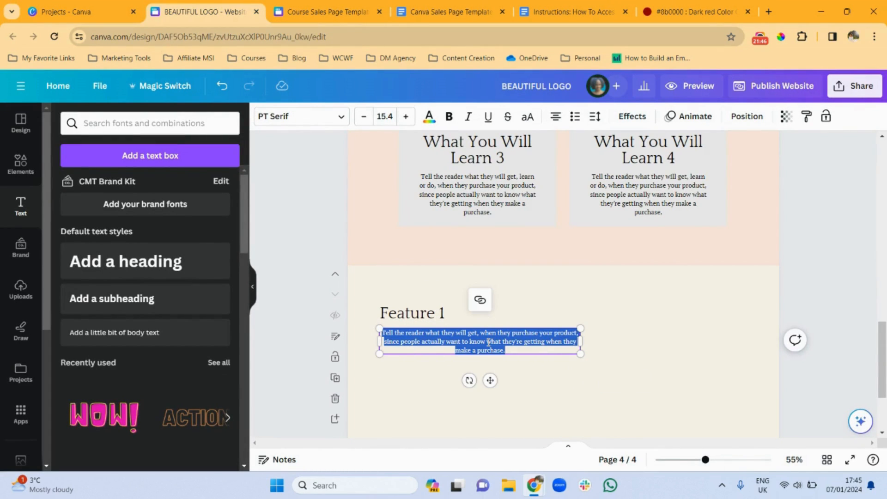
pyautogui.click(557, 120)
pyautogui.click(629, 362)
pyautogui.click(520, 337)
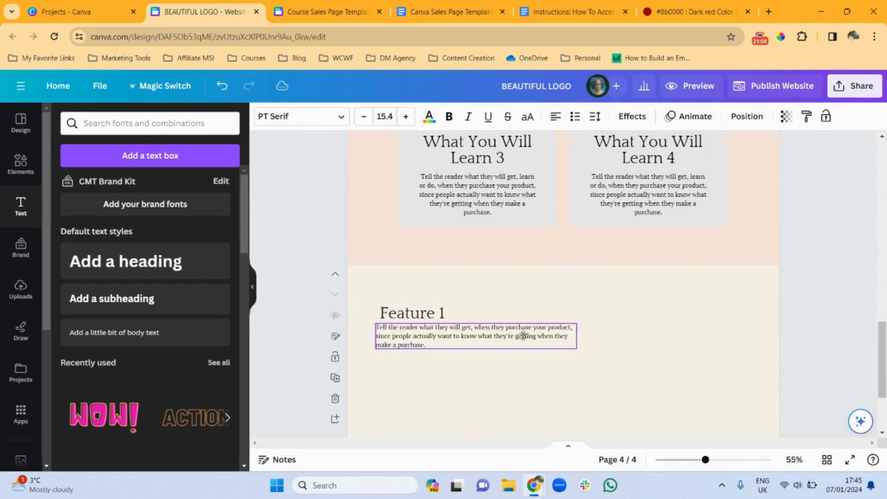
# Duplicate the Feature 1 paragraph directly below itself and replace the copy's text with the second Feature Section paragraph from the Canva Sales Page Template Demo document
pyautogui.click(529, 345)
pyautogui.click(499, 302)
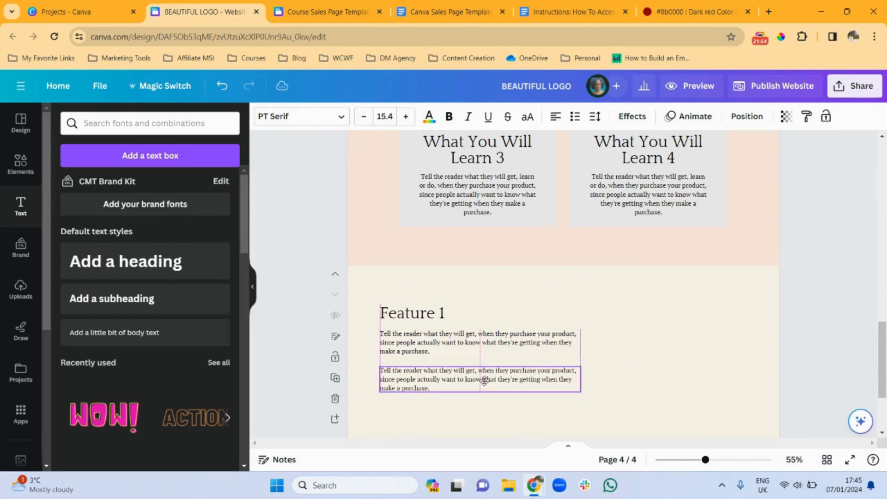
pyautogui.click(451, 12)
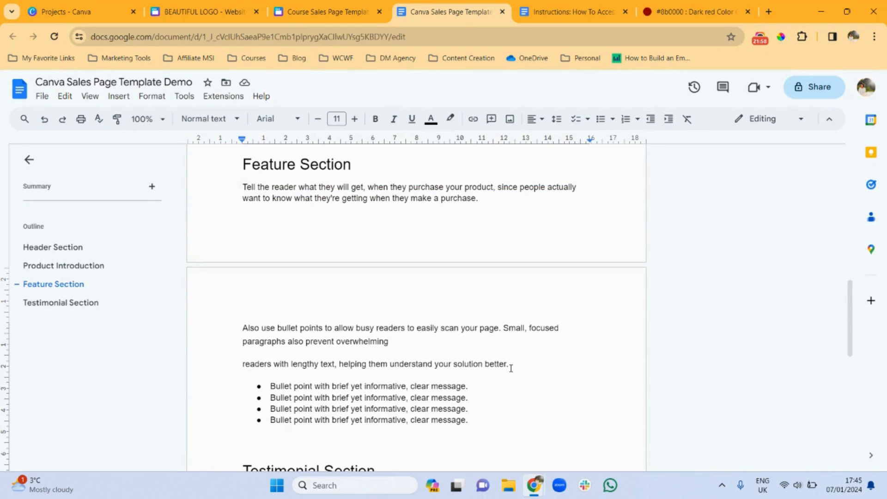
pyautogui.moveTo(511, 365); pyautogui.dragTo(239, 333)
pyautogui.hotkey('ctrl', 'c')
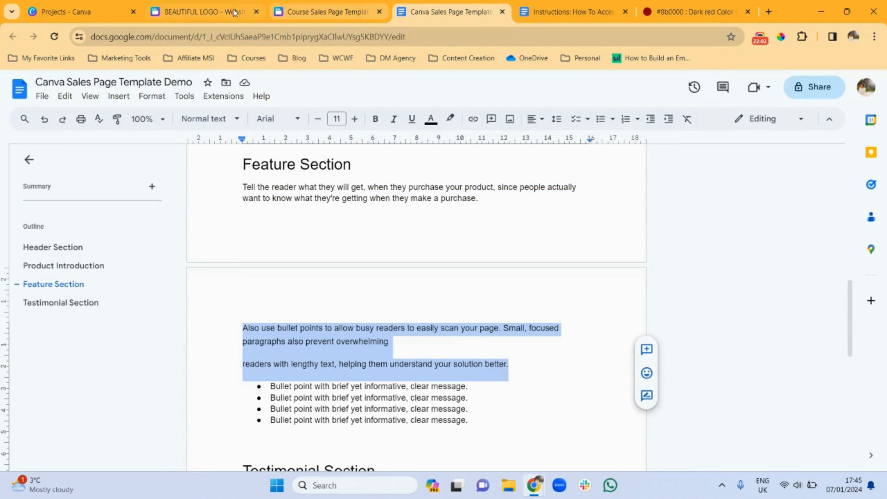
pyautogui.click(235, 12)
pyautogui.hotkey('ctrl', 'a')
pyautogui.hotkey('ctrl', 'v')
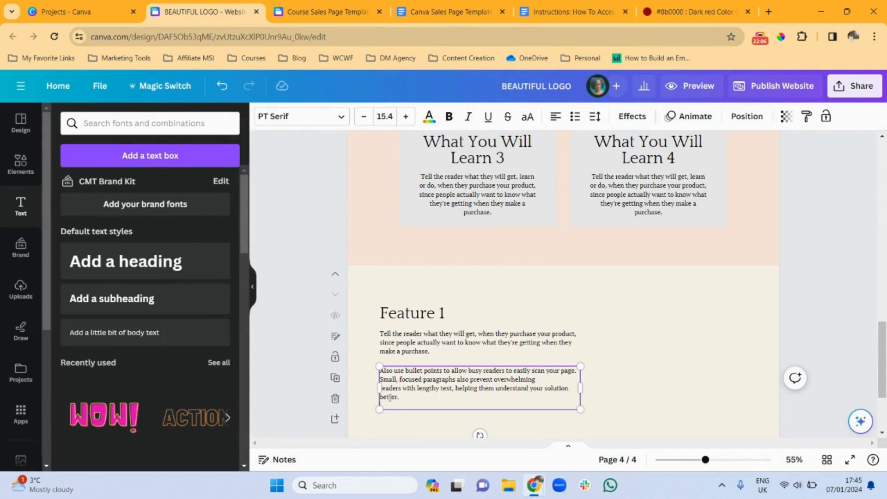
# Remove the extra line breaks from the second Feature 1 paragraph so its text runs on continuously
pyautogui.press('BackSpace')
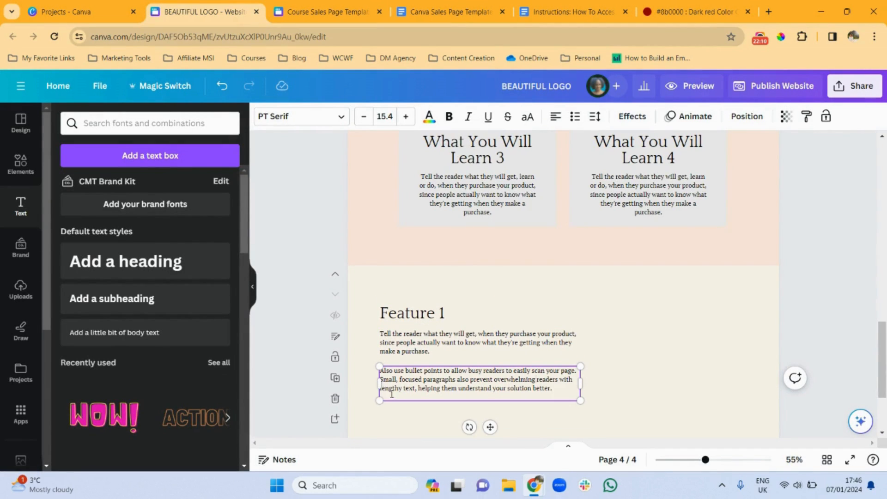
pyautogui.press('BackSpace')
pyautogui.click(602, 387)
# Duplicate the second Feature 1 paragraph and place the copy directly beneath it, lined up with the text above
pyautogui.scroll(-3, 654, 325)
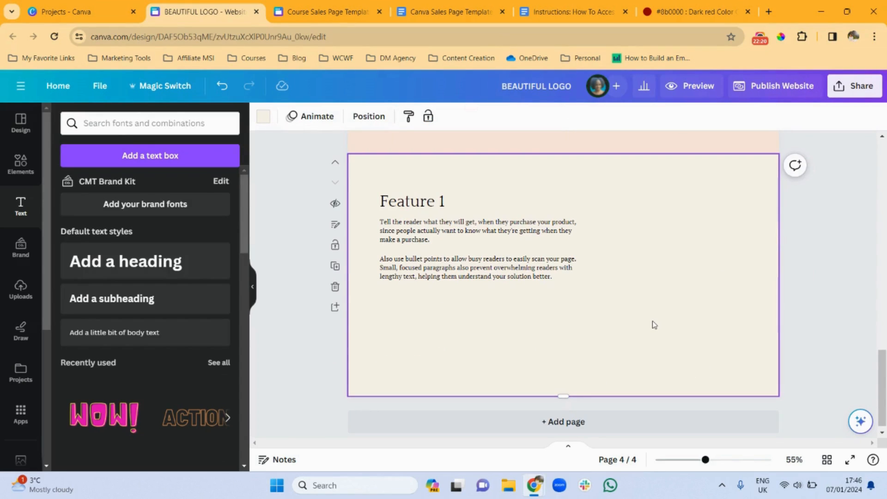
pyautogui.click(518, 270)
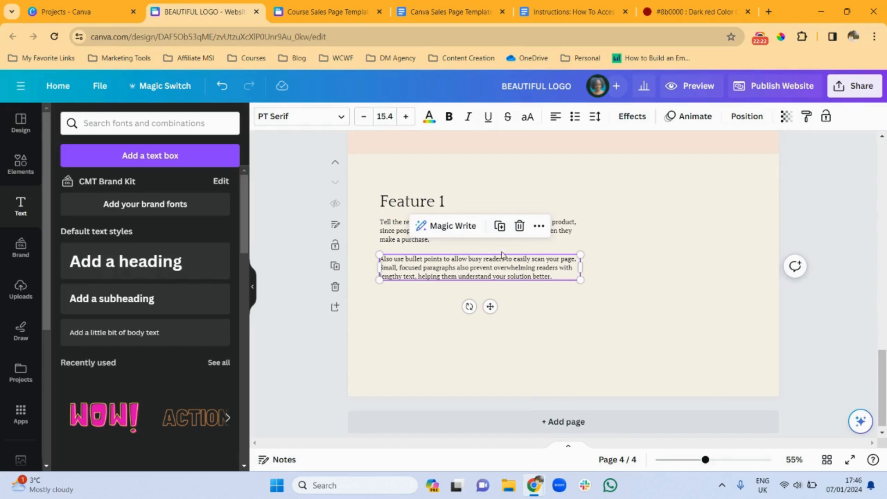
pyautogui.click(505, 231)
pyautogui.moveTo(476, 268); pyautogui.dragTo(471, 301)
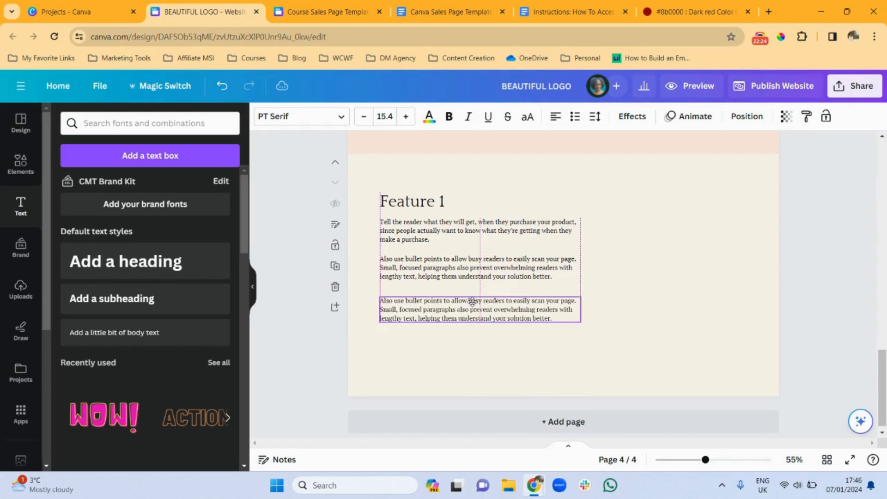
# Replace the third text box's content with "Bullet point with brief yet informative, clear message." from the Canva Sales Page Template Demo document in Google Docs
pyautogui.click(453, 16)
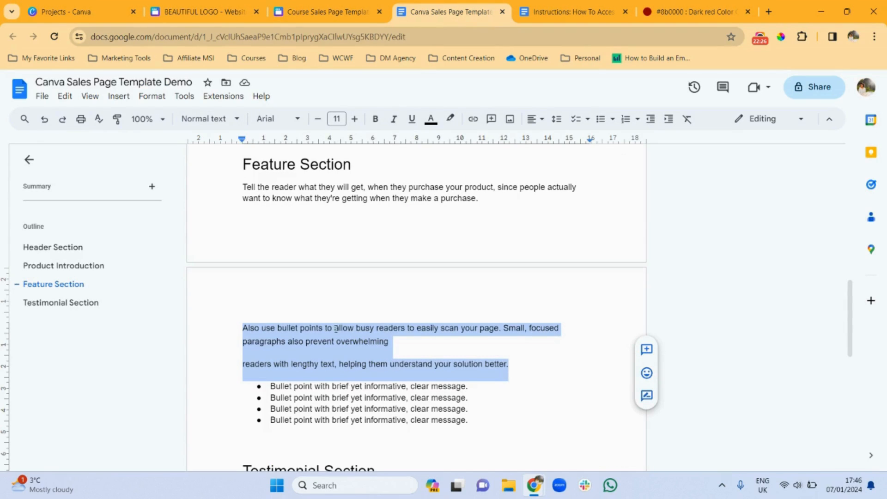
pyautogui.tripleClick(357, 385)
pyautogui.hotkey('ctrl', 'c')
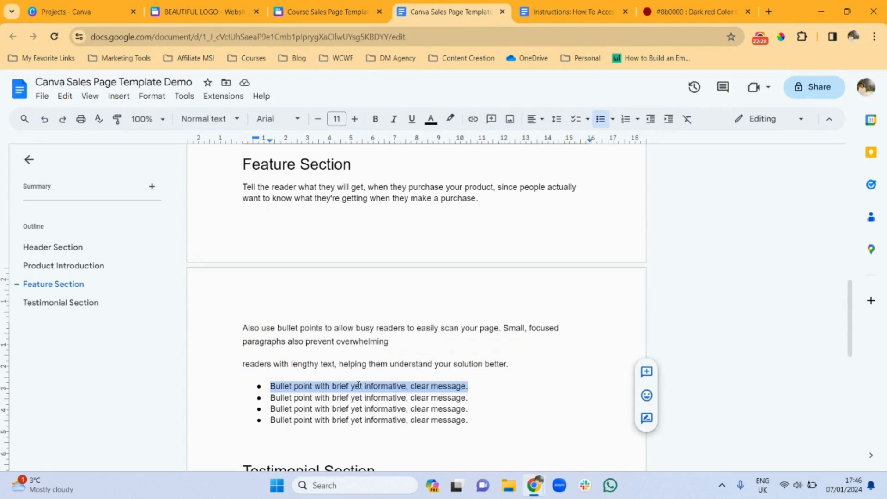
pyautogui.click(206, 8)
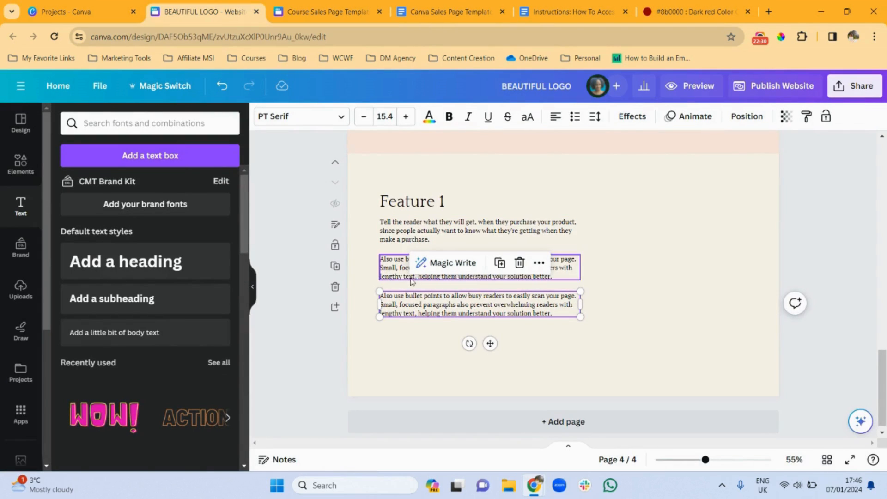
pyautogui.tripleClick(421, 306)
pyautogui.hotkey('ctrl', 'v')
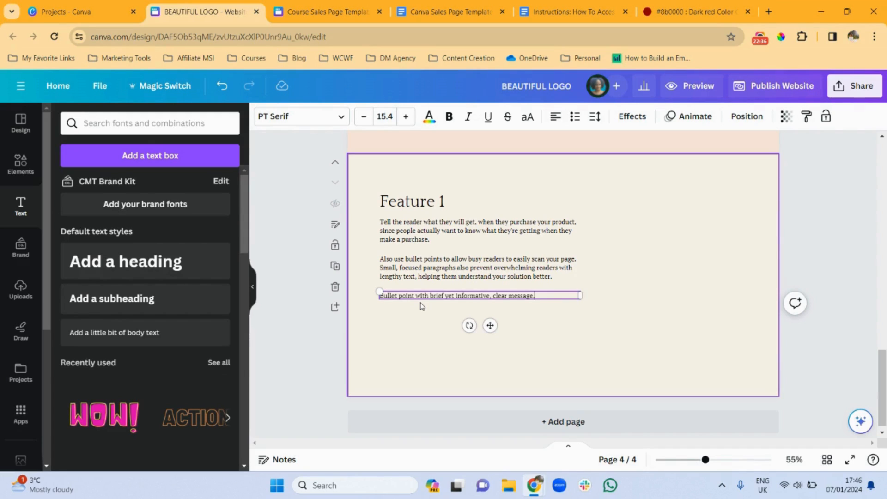
# Repeat the "Bullet point with brief yet informative, clear message." line in the same text box to make four lines
pyautogui.tripleClick(498, 295)
pyautogui.hotkey('ctrl', 'c')
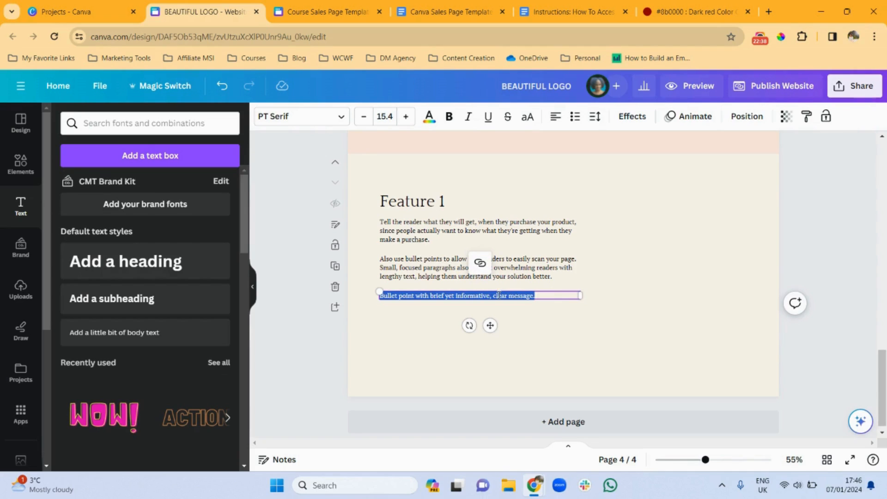
pyautogui.click(554, 298)
pyautogui.press('Return')
pyautogui.hotkey('ctrl', 'v')
pyautogui.press('Return')
pyautogui.hotkey('ctrl', 'v')
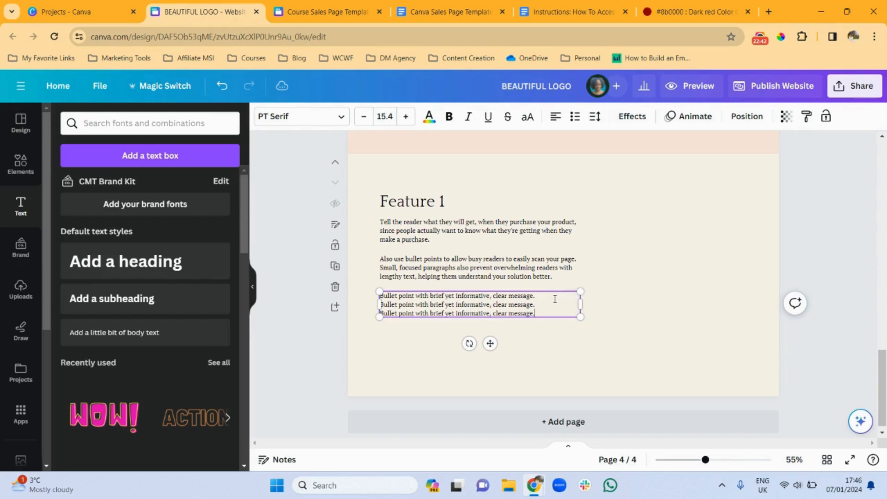
pyautogui.press('Return')
pyautogui.hotkey('ctrl', 'v')
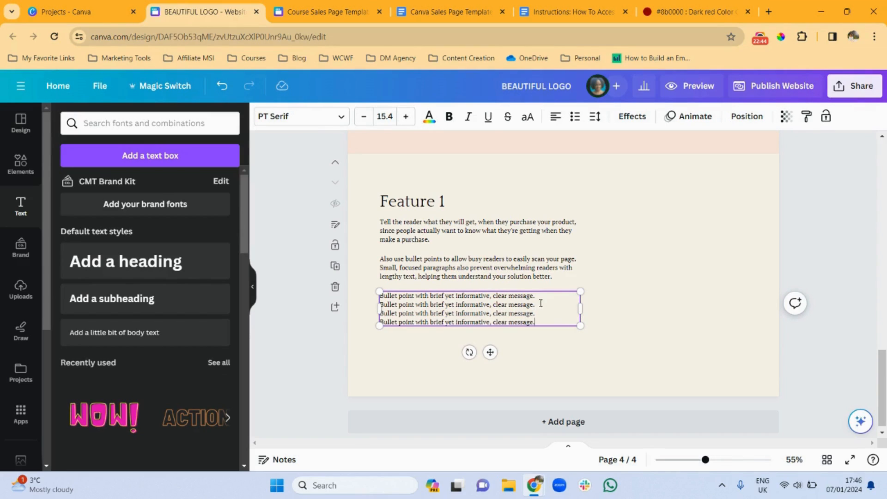
# Format all four lines under the Feature 1 paragraphs as a bulleted list, trying the numbered and plain styles before returning to bullets
pyautogui.tripleClick(486, 313)
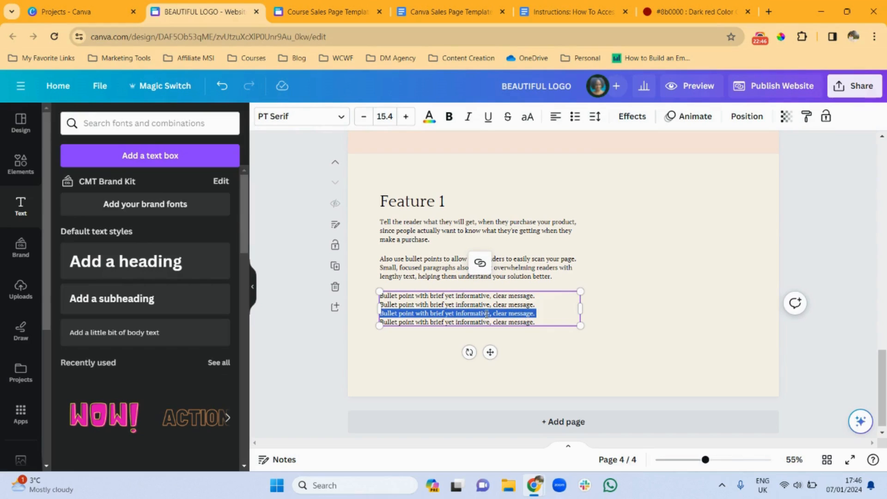
pyautogui.hotkey('ctrl', 'a')
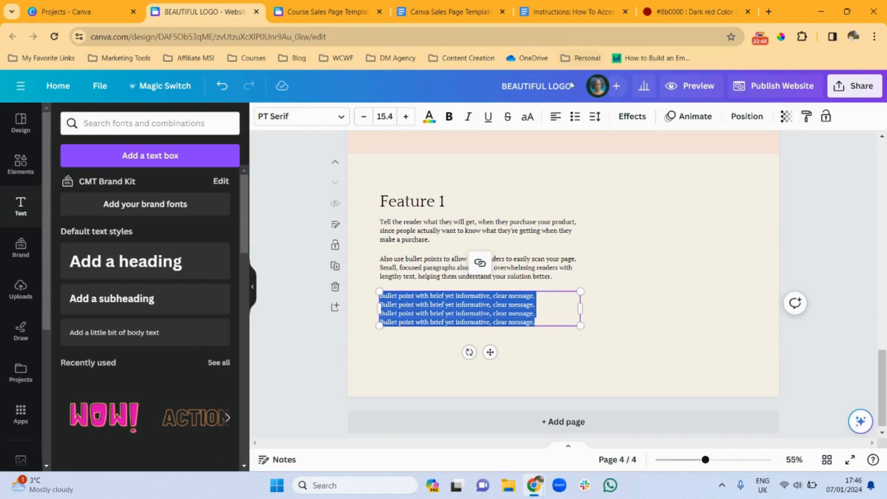
pyautogui.click(575, 118)
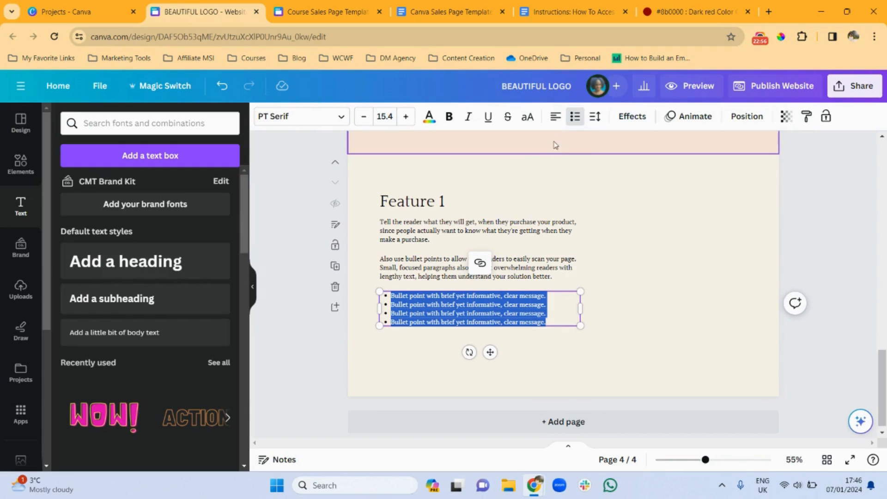
pyautogui.click(575, 118)
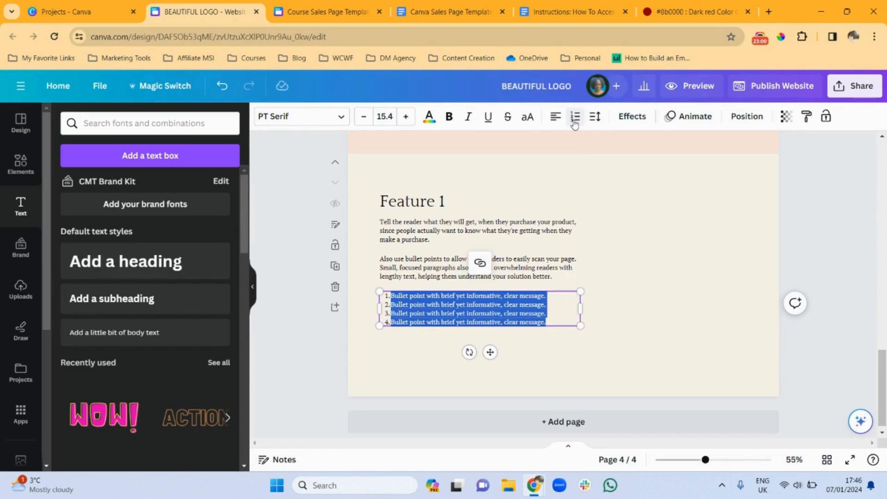
pyautogui.click(574, 122)
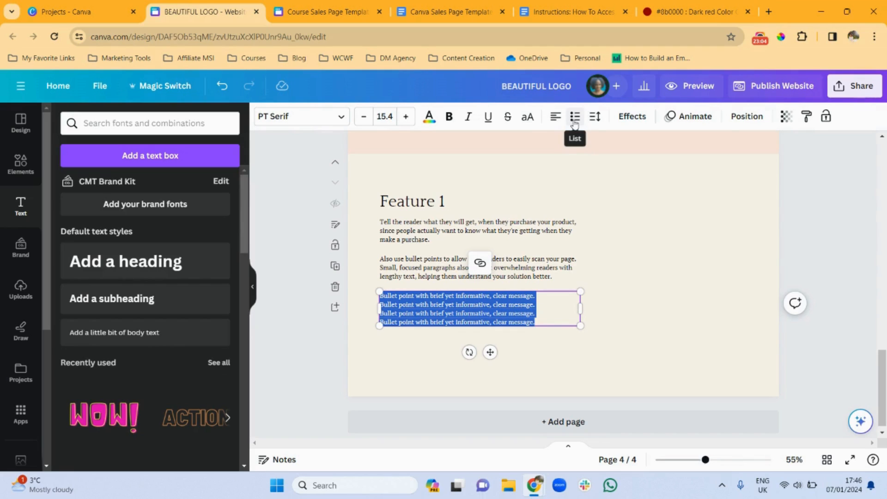
pyautogui.click(574, 121)
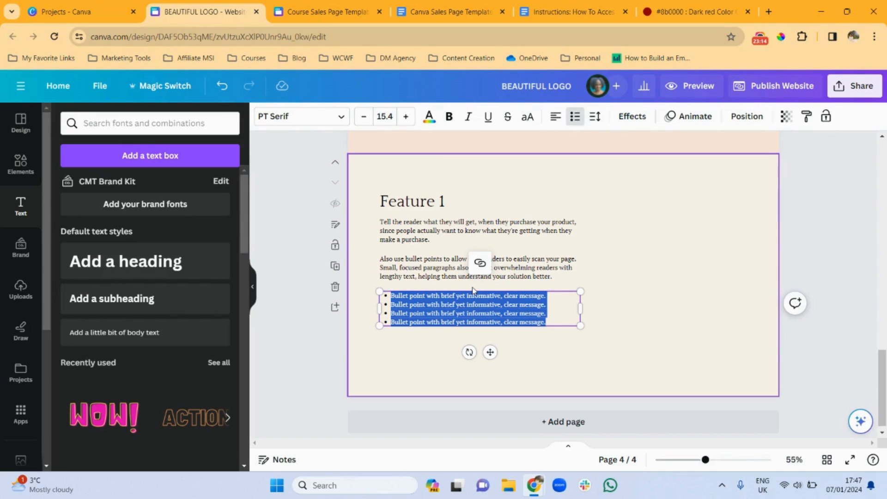
pyautogui.click(631, 346)
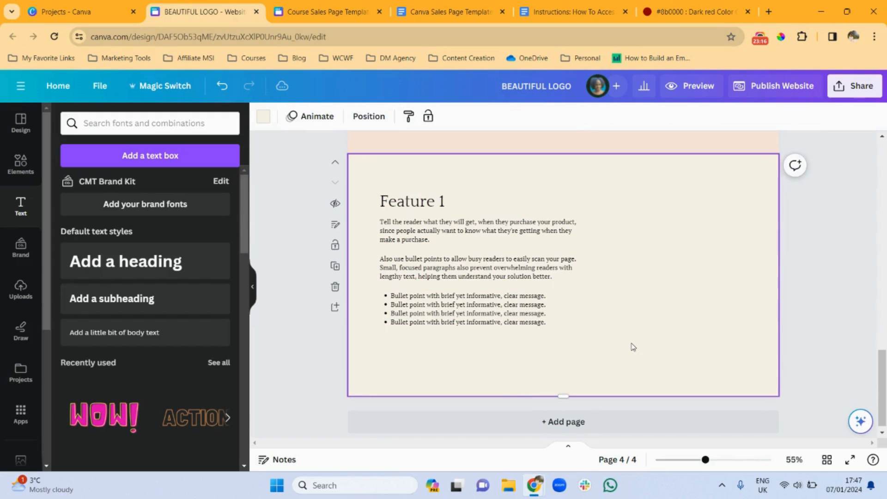
# Add the recently used photo of a coffee cup on a tray to page 4, in the upper area beside the Feature 1 text
pyautogui.scroll(-3, 29, 379)
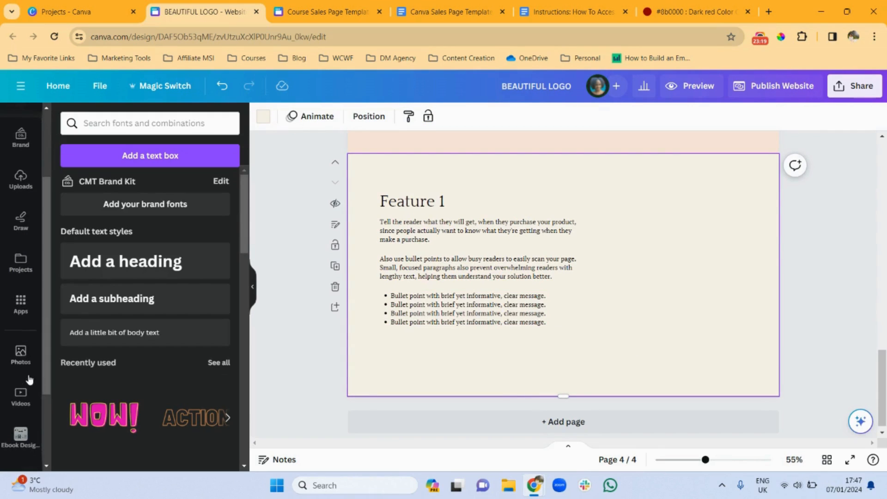
pyautogui.click(19, 354)
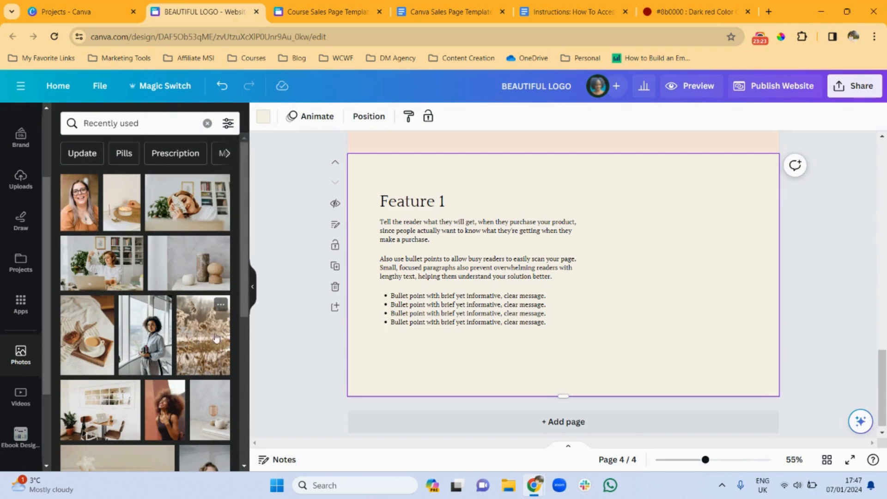
pyautogui.click(87, 333)
pyautogui.moveTo(612, 192); pyautogui.dragTo(703, 193)
# Add page 5 and set its background to a pale pinkish-beige photo colour, consulting the Course Sales Page Template's Testimonials page and the instructions' colour palette
pyautogui.click(553, 434)
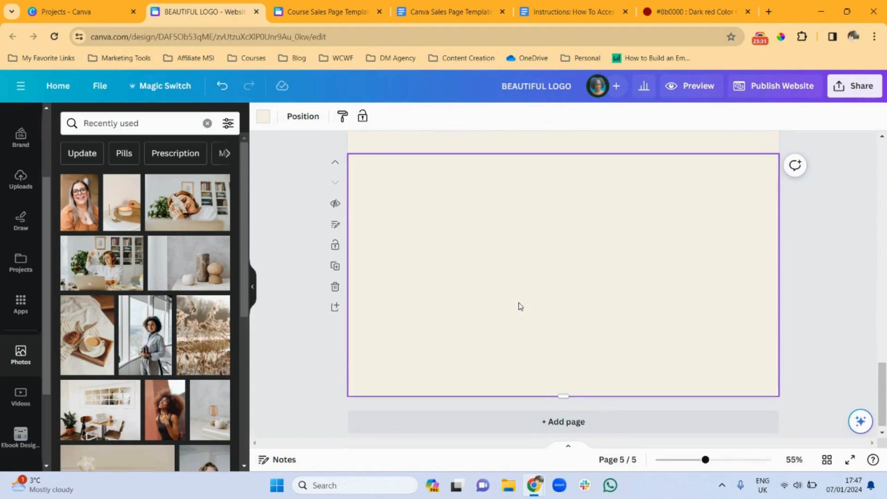
pyautogui.click(335, 12)
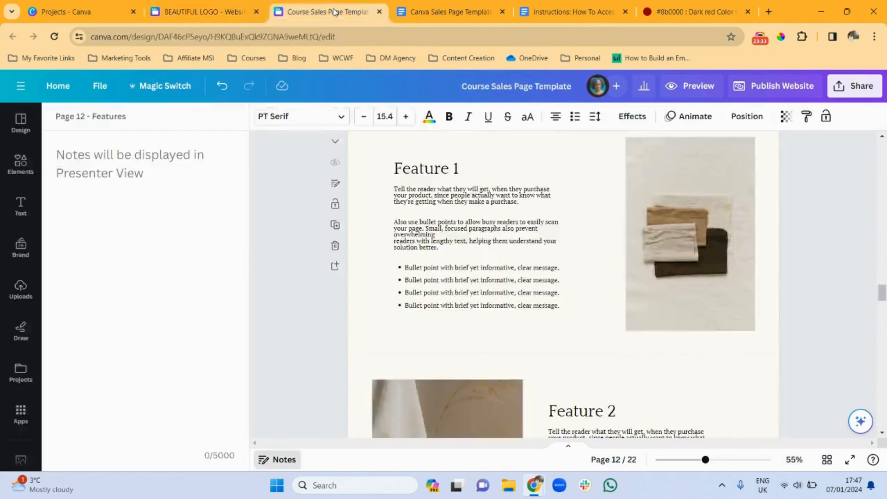
pyautogui.moveTo(883, 292); pyautogui.dragTo(883, 373)
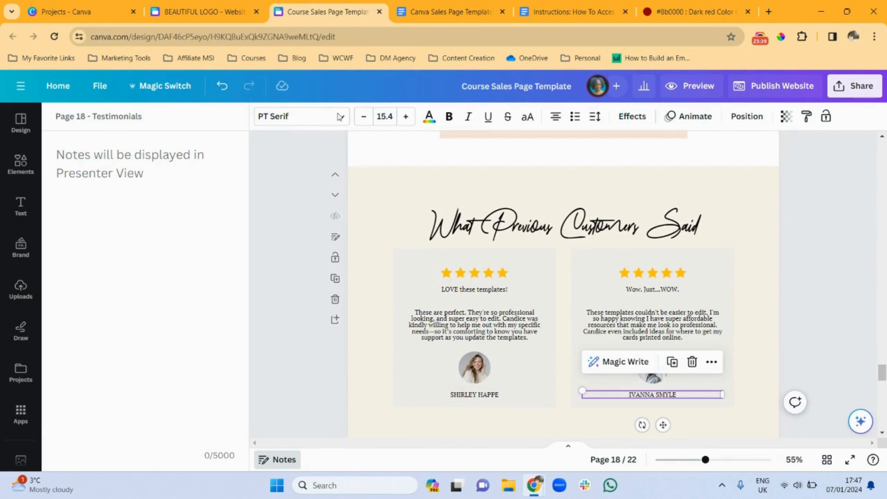
pyautogui.click(429, 14)
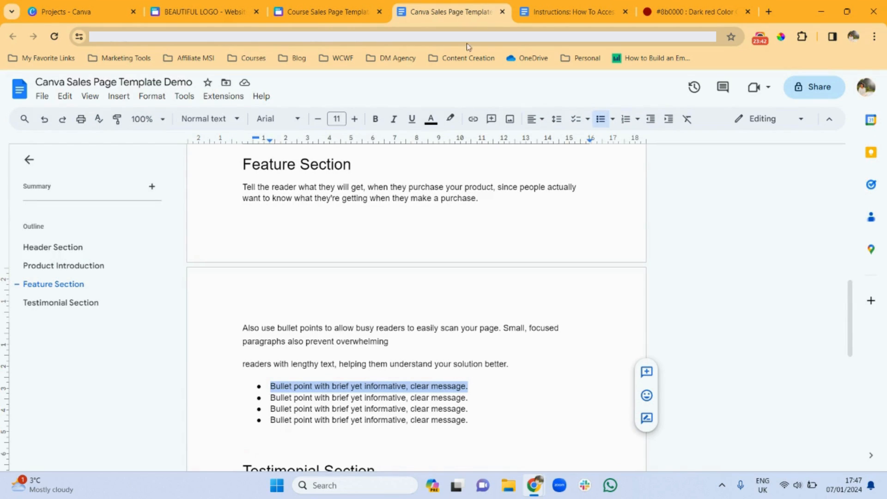
pyautogui.click(547, 10)
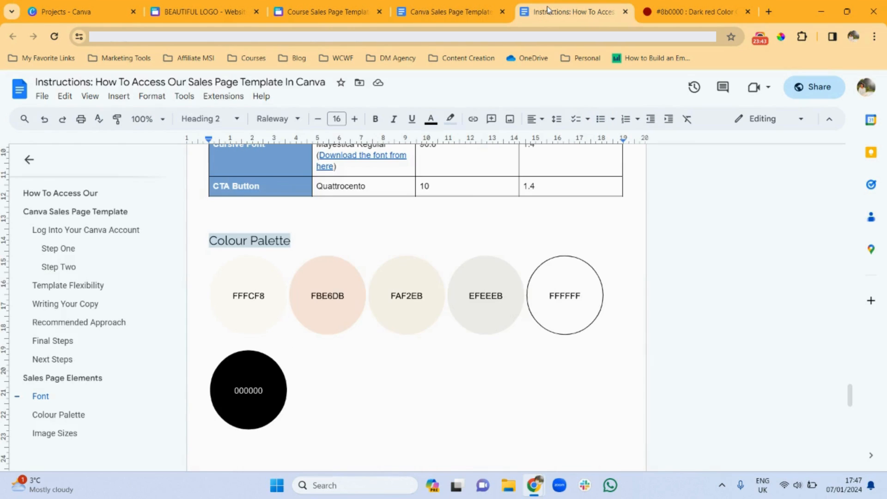
pyautogui.click(214, 16)
pyautogui.click(263, 116)
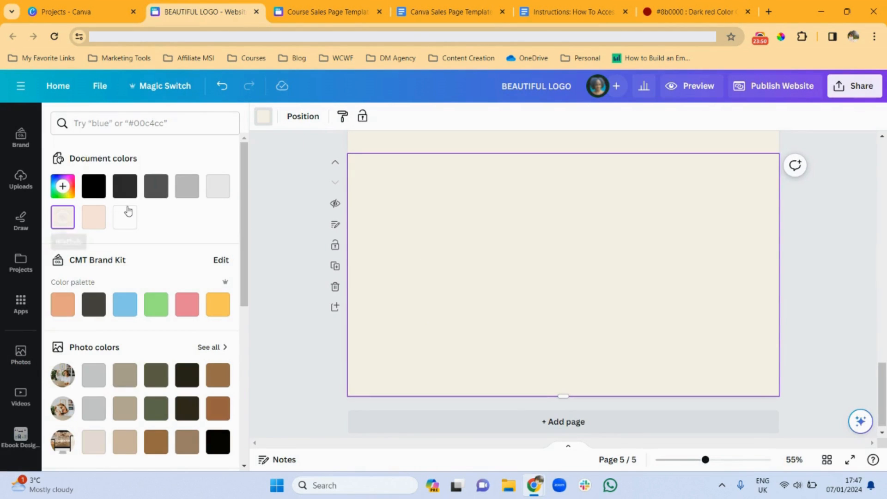
pyautogui.click(94, 442)
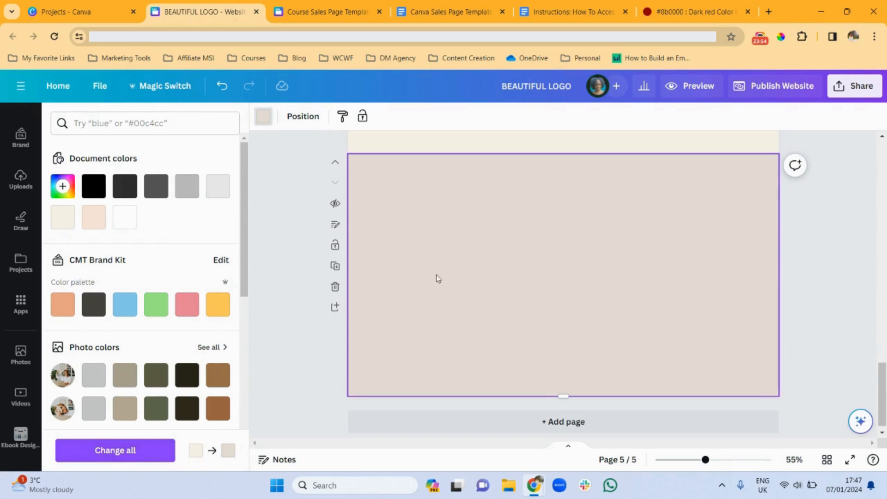
# Check the template's testimonials heading, then copy a heading from the website design onto page 5 and centre it near the page's top
pyautogui.click(323, 11)
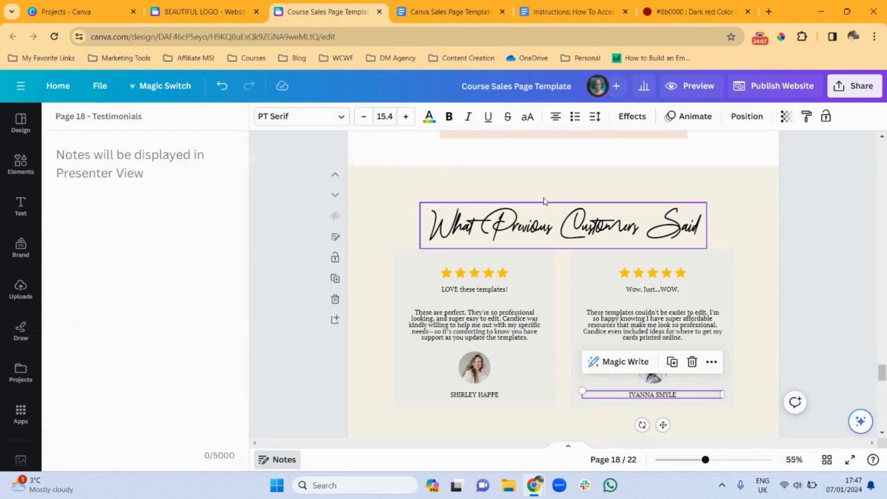
pyautogui.click(219, 13)
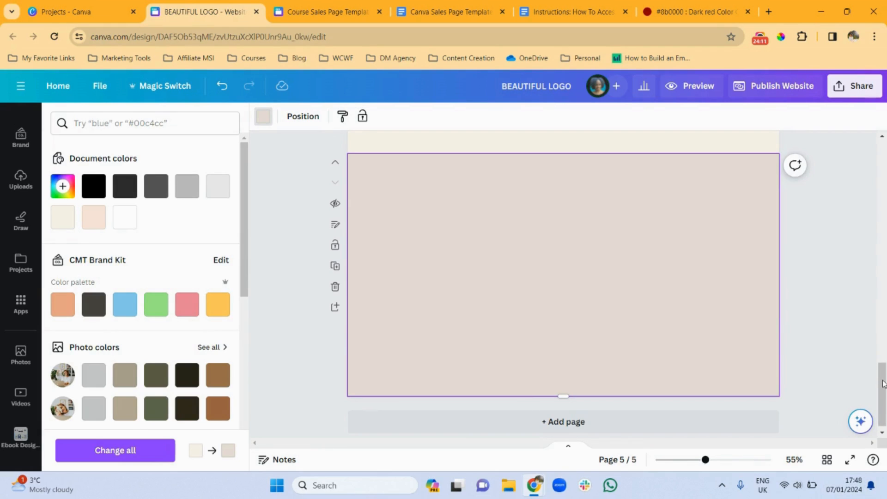
pyautogui.moveTo(883, 383)
pyautogui.mouseDown()
pyautogui.moveTo(882, 205)
pyautogui.moveTo(882, 392)
pyautogui.mouseUp()
pyautogui.click(584, 204)
pyautogui.click(586, 280)
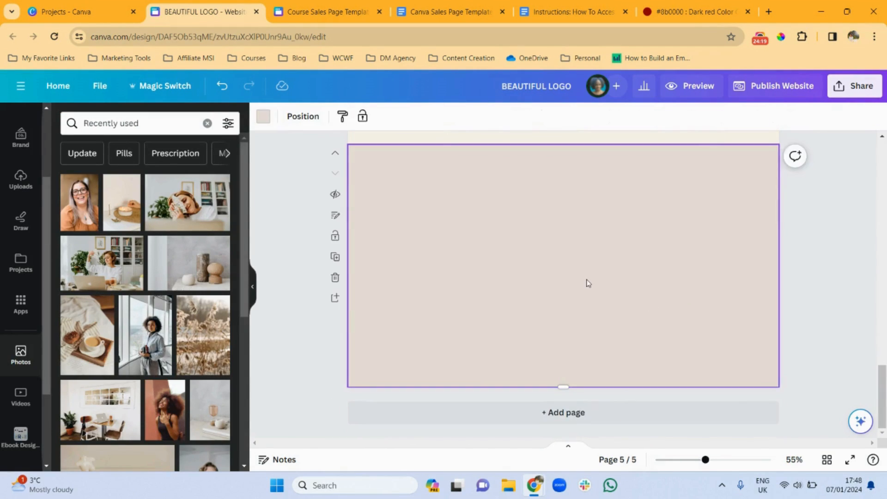
pyautogui.hotkey('ctrl', 'v')
pyautogui.moveTo(529, 182); pyautogui.dragTo(564, 188)
# Replace page 5's heading with "What Previous Customers Said" from the Canva Sales Page Template Demo document, widened to one line and centred
pyautogui.click(410, 8)
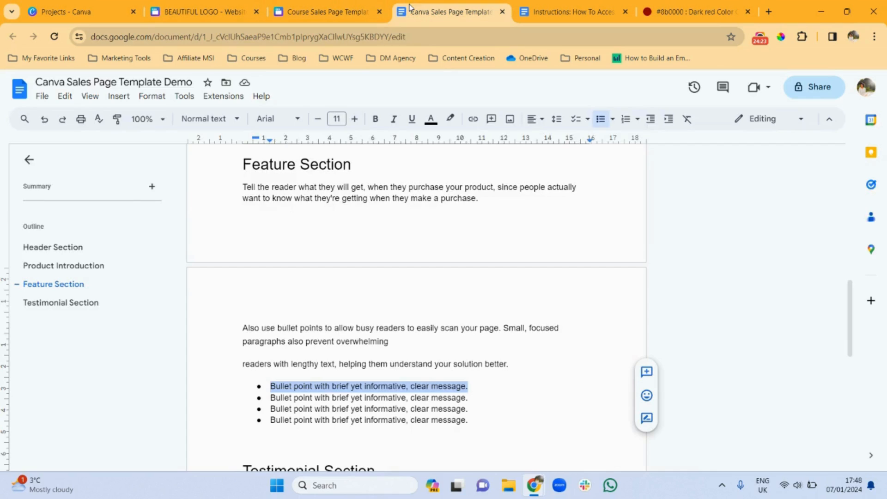
pyautogui.scroll(-5, 827, 323)
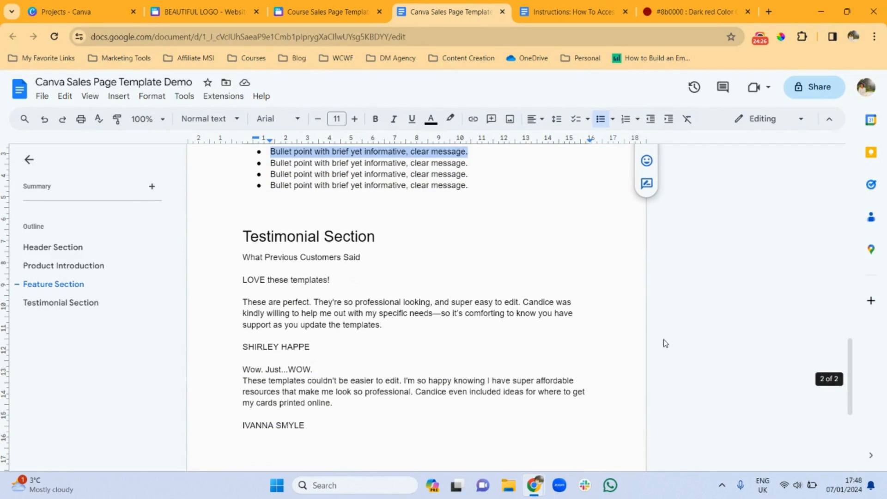
pyautogui.tripleClick(294, 258)
pyautogui.hotkey('ctrl', 'c')
pyautogui.click(205, 12)
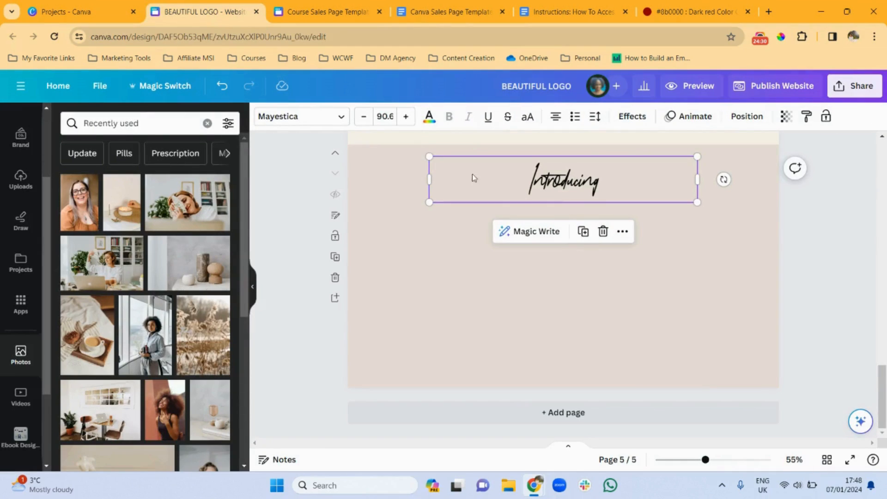
pyautogui.doubleClick(558, 181)
pyautogui.hotkey('ctrl', 'v')
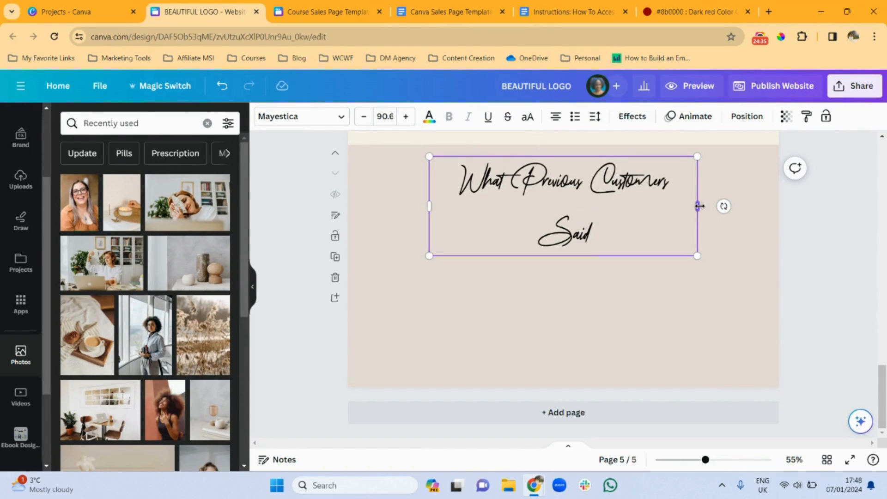
pyautogui.moveTo(699, 206); pyautogui.dragTo(736, 206)
pyautogui.moveTo(583, 200); pyautogui.dragTo(562, 217)
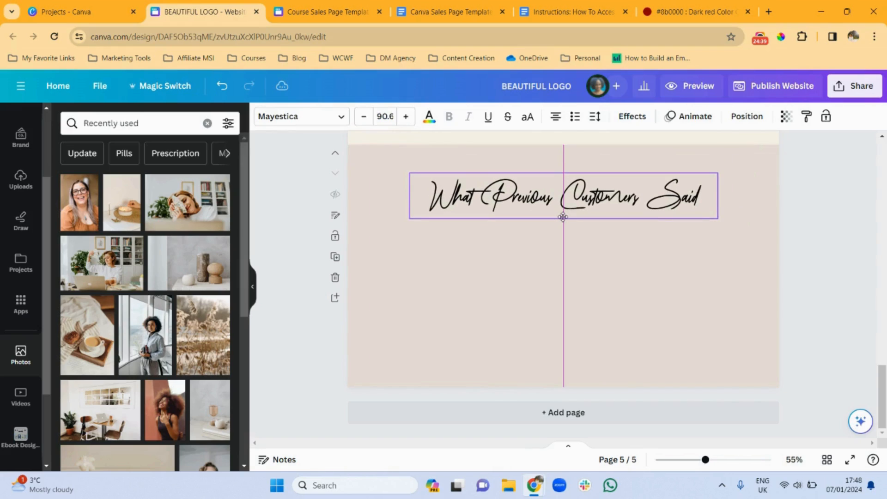
pyautogui.click(626, 271)
# Consult the template's testimonial layout, then copy the grey box behind What You Will Learn 3 onto page 5, below the heading's left part
pyautogui.click(325, 12)
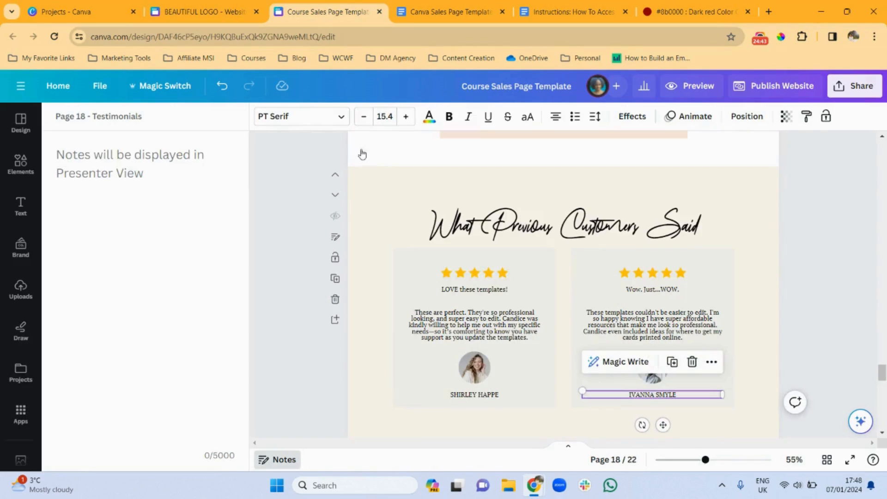
pyautogui.click(204, 12)
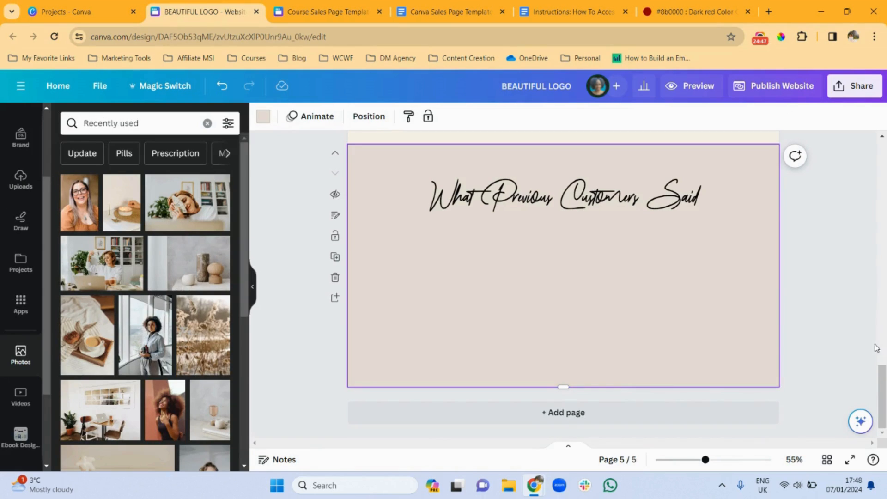
pyautogui.scroll(10, 876, 347)
pyautogui.click(539, 179)
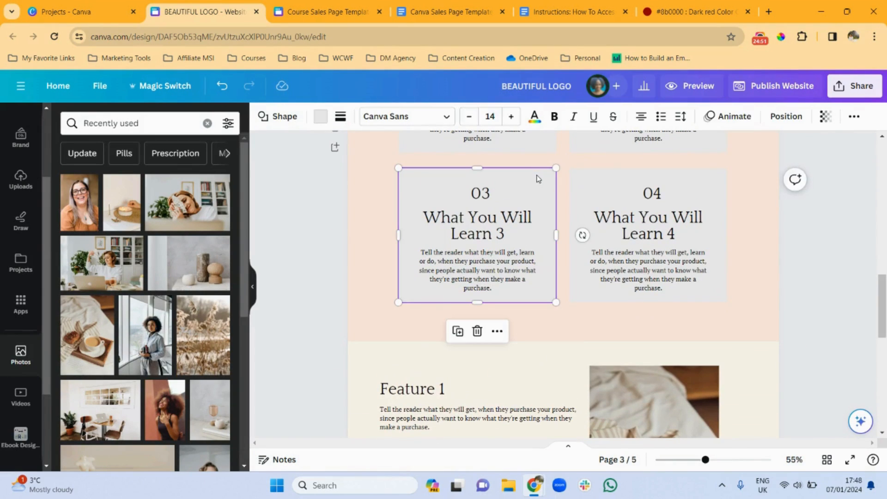
pyautogui.hotkey('ctrl', 'c')
pyautogui.scroll(-10, 601, 277)
pyautogui.click(661, 336)
pyautogui.hotkey('ctrl', 'v')
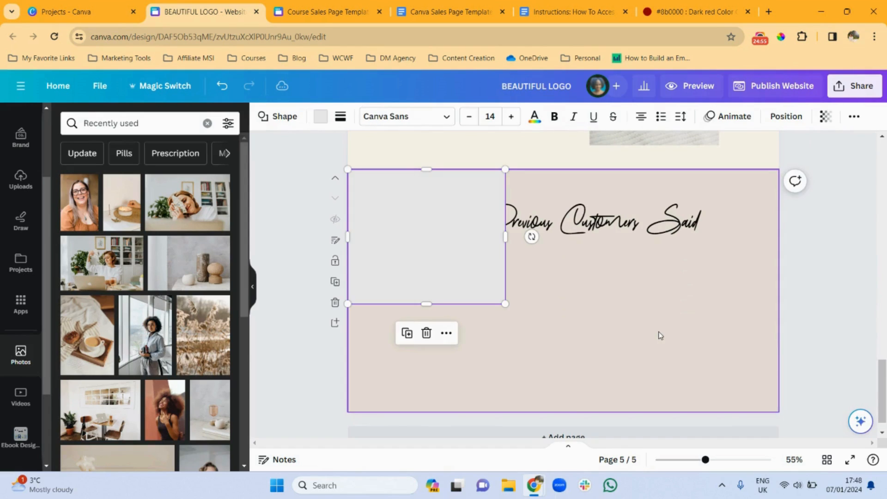
pyautogui.moveTo(446, 254); pyautogui.dragTo(469, 331)
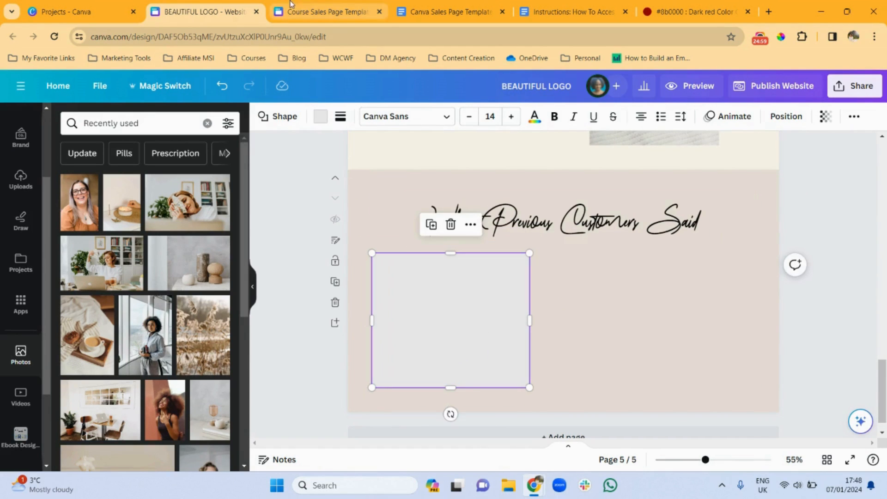
# Copy the first Feature 1 paragraph from page 4 onto page 5 and place it over the upper part of the grey card
pyautogui.click(291, 6)
pyautogui.click(223, 18)
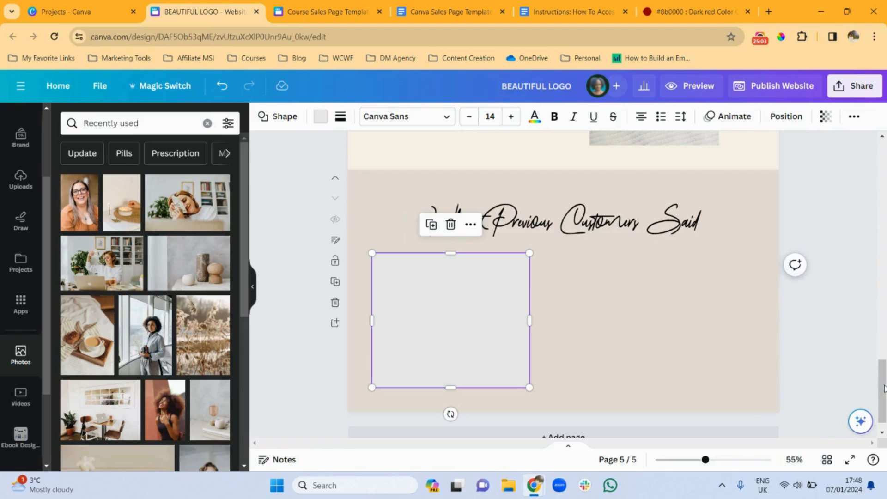
pyautogui.scroll(5, 883, 388)
pyautogui.click(490, 224)
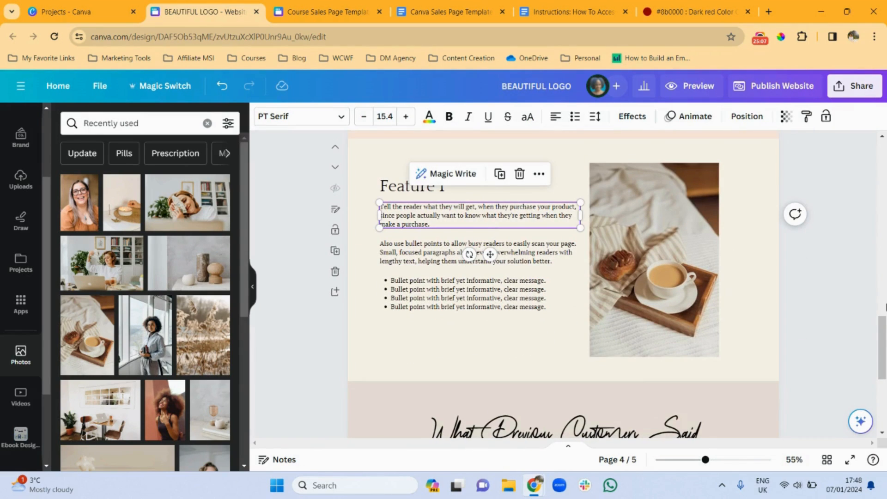
pyautogui.scroll(-5, 679, 303)
pyautogui.click(680, 303)
pyautogui.hotkey('ctrl', 'v')
pyautogui.moveTo(487, 220); pyautogui.dragTo(461, 255)
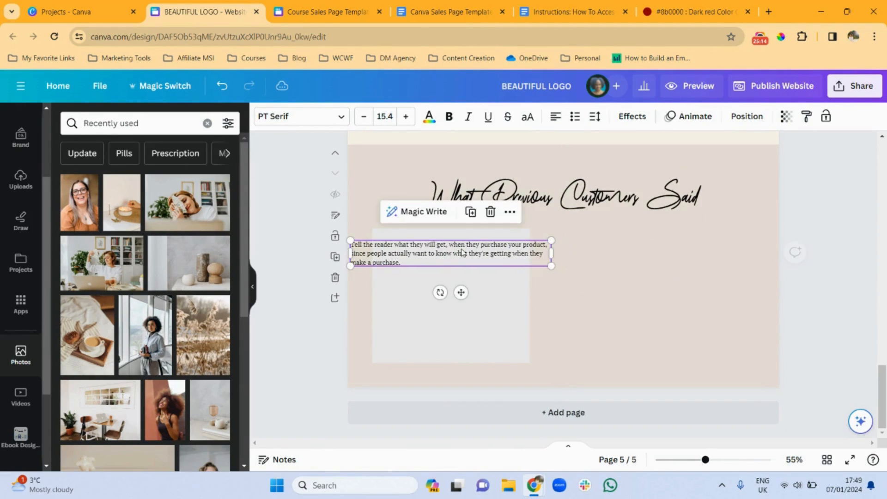
# Replace the copied paragraph with "LOVE these templates!" from the demo document, centre-align it and fit it at the top of the grey card
pyautogui.click(481, 12)
pyautogui.tripleClick(287, 278)
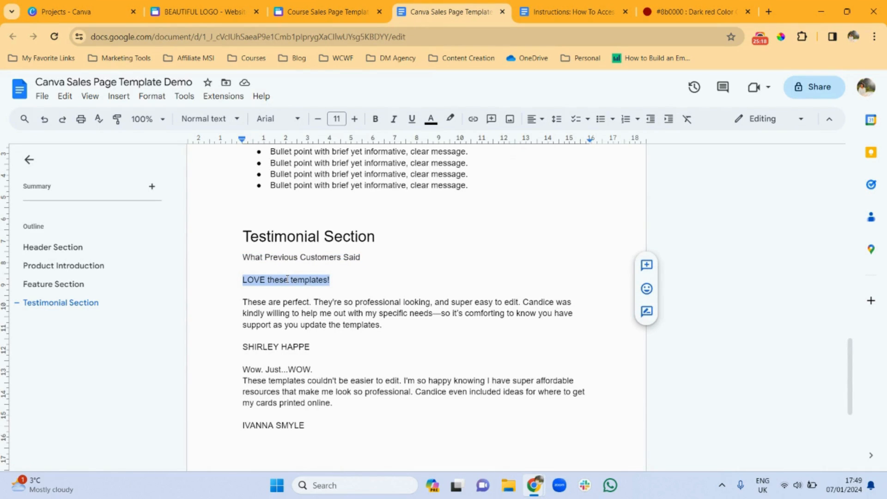
pyautogui.click(199, 11)
pyautogui.hotkey('ctrl', 'a')
pyautogui.hotkey('ctrl', 'v')
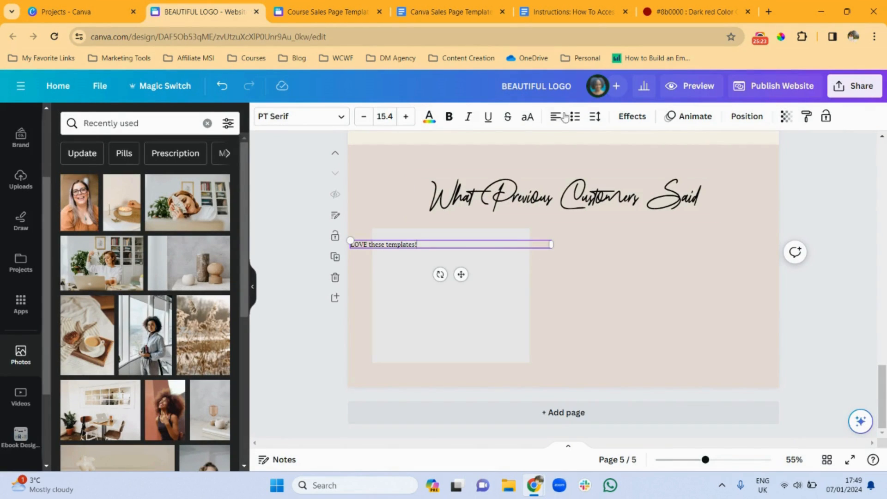
pyautogui.click(563, 117)
pyautogui.moveTo(551, 244); pyautogui.dragTo(460, 303)
pyautogui.click(555, 274)
# Duplicate the "LOVE these templates!" line, replace the copy with the "These are perfect" testimonial, and widen it to fit beneath that line
pyautogui.click(462, 249)
pyautogui.click(471, 217)
pyautogui.click(446, 11)
pyautogui.tripleClick(321, 321)
pyautogui.hotkey('ctrl', 'c')
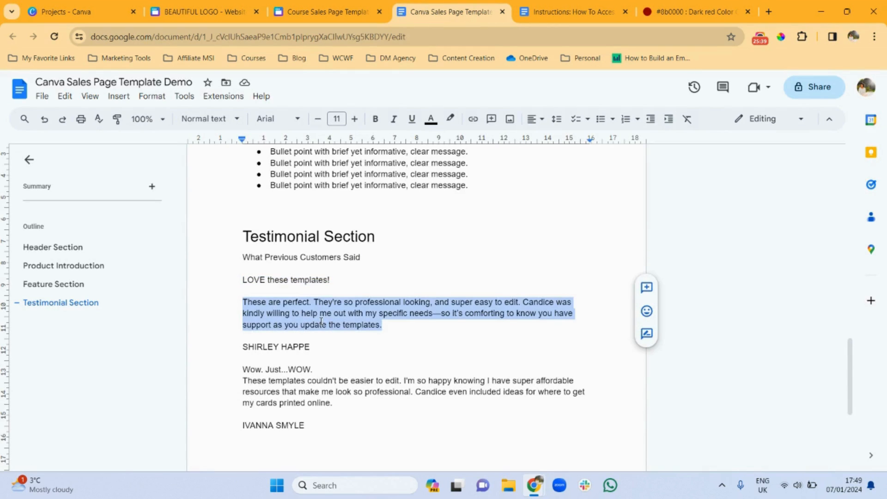
pyautogui.click(204, 11)
pyautogui.doubleClick(424, 277)
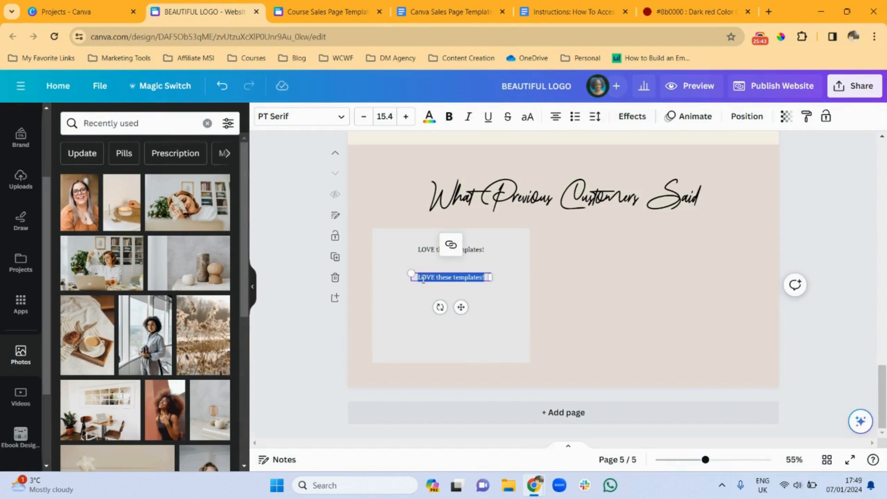
pyautogui.hotkey('ctrl', 'v')
pyautogui.moveTo(491, 306); pyautogui.dragTo(521, 295)
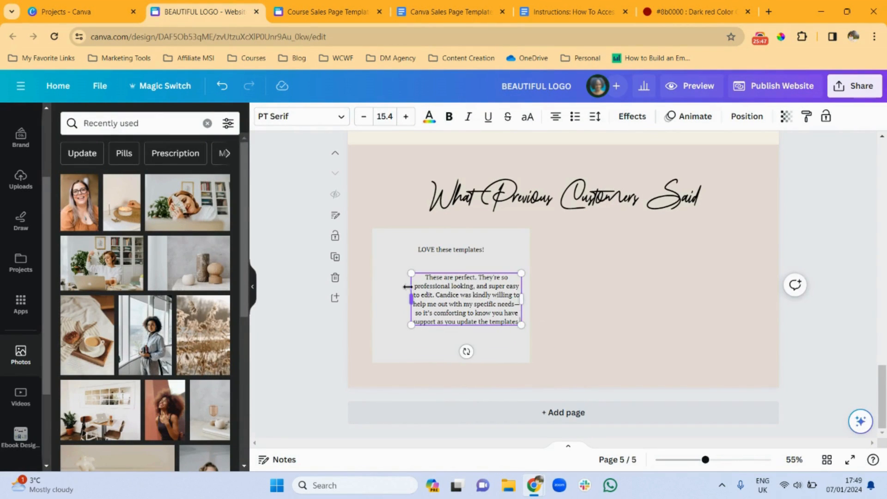
pyautogui.moveTo(411, 295); pyautogui.dragTo(375, 294)
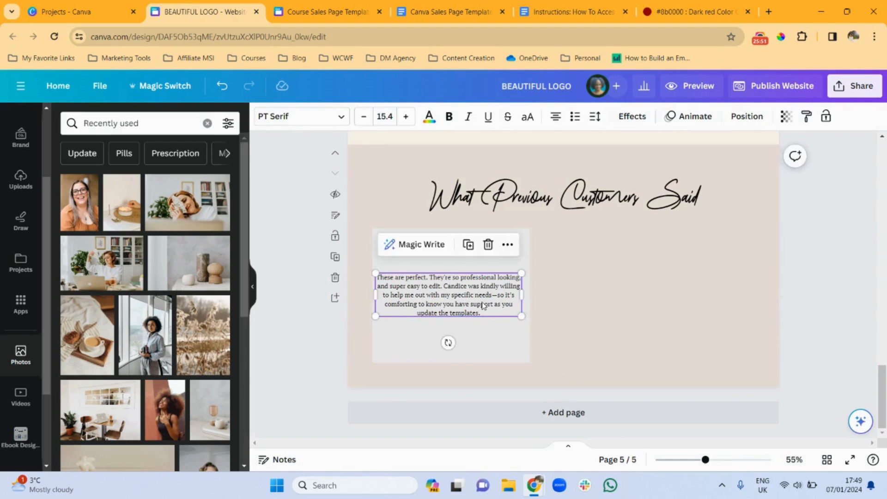
pyautogui.moveTo(517, 310); pyautogui.dragTo(520, 298)
pyautogui.click(590, 310)
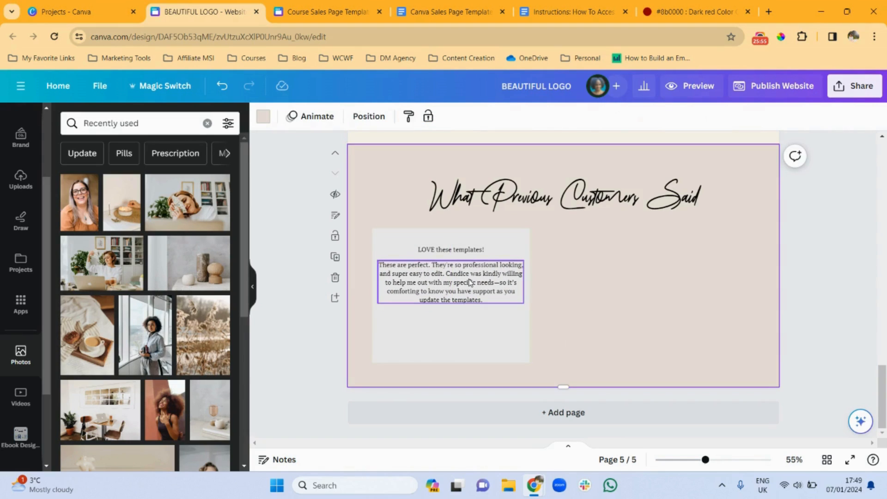
# Duplicate the card's title line below the testimonial paragraph and replace the copy with the first customer's name from the demo document
pyautogui.click(451, 249)
pyautogui.click(475, 222)
pyautogui.moveTo(459, 283); pyautogui.dragTo(460, 344)
pyautogui.click(450, 11)
pyautogui.tripleClick(277, 347)
pyautogui.hotkey('ctrl', 'c')
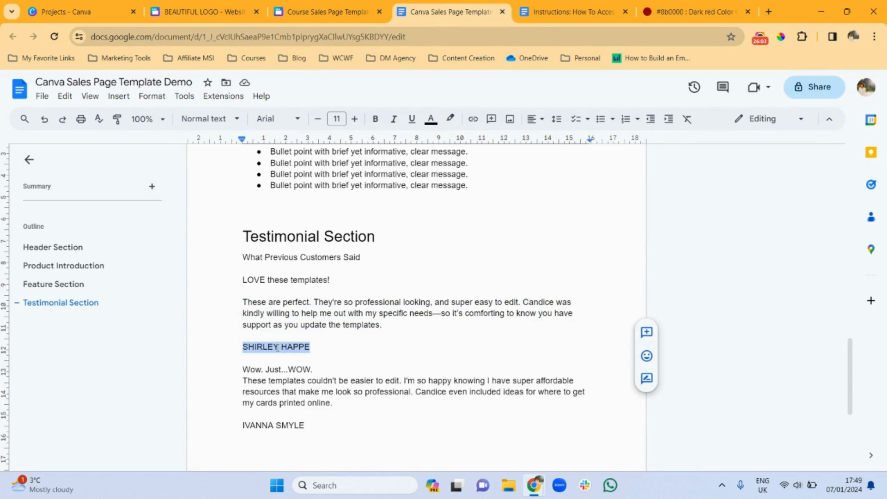
pyautogui.click(204, 12)
pyautogui.moveTo(419, 315); pyautogui.dragTo(483, 315)
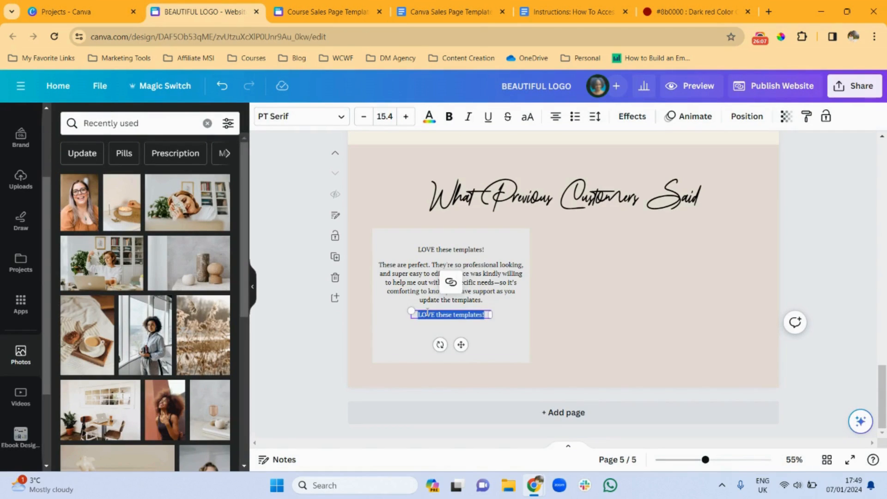
pyautogui.hotkey('ctrl', 'v')
pyautogui.click(588, 301)
# Check the template's customer portrait, then add a circular frame to page 5, shrink it and centre it under the customer's name
pyautogui.hotkey('ctrl', 'Tab')
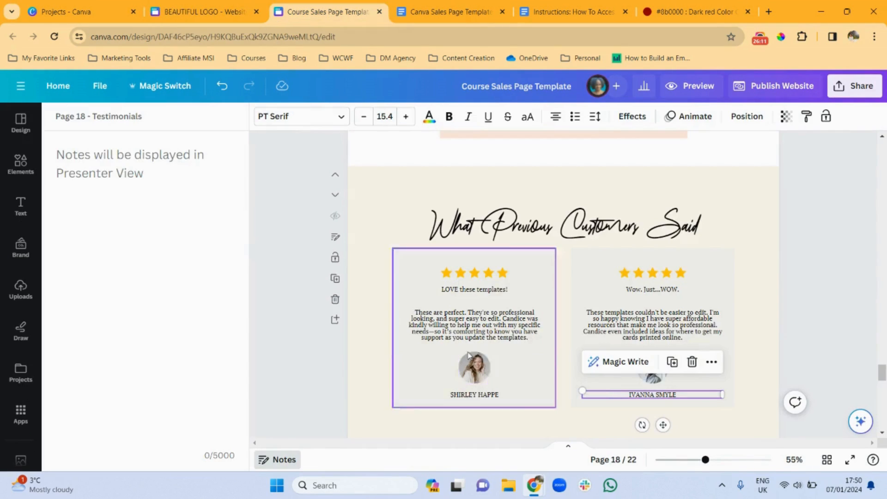
pyautogui.click(481, 375)
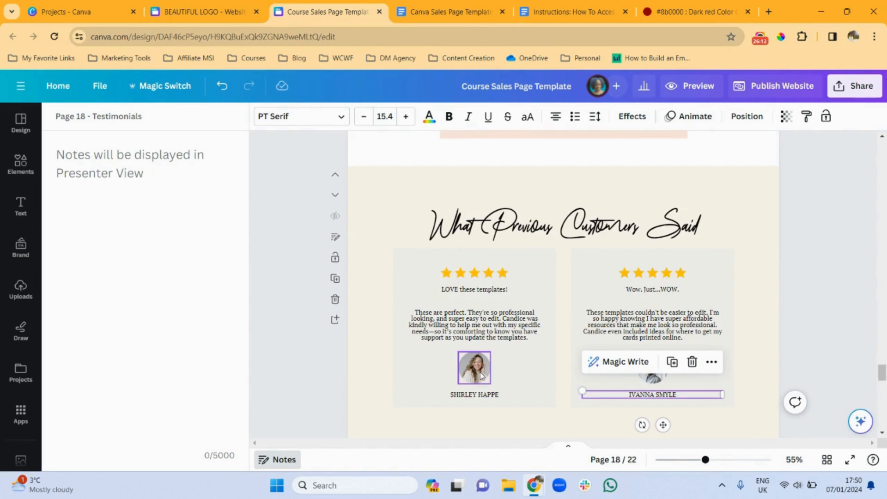
pyautogui.click(198, 14)
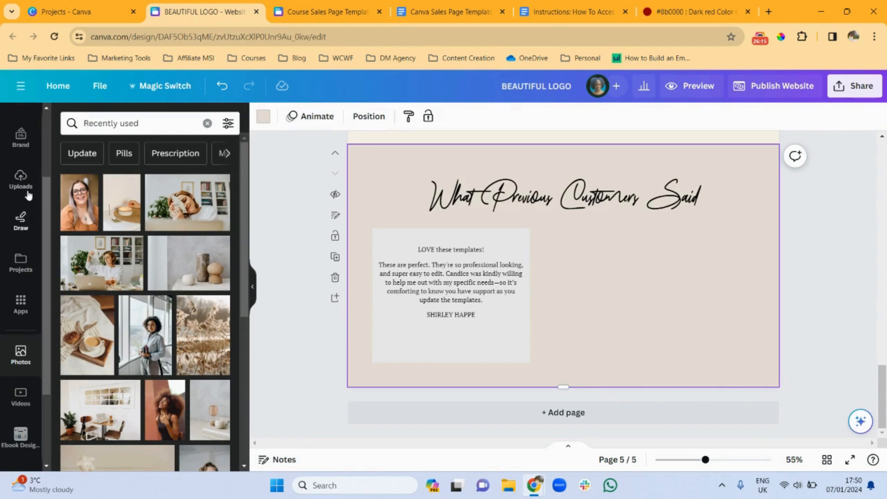
pyautogui.scroll(3, 25, 184)
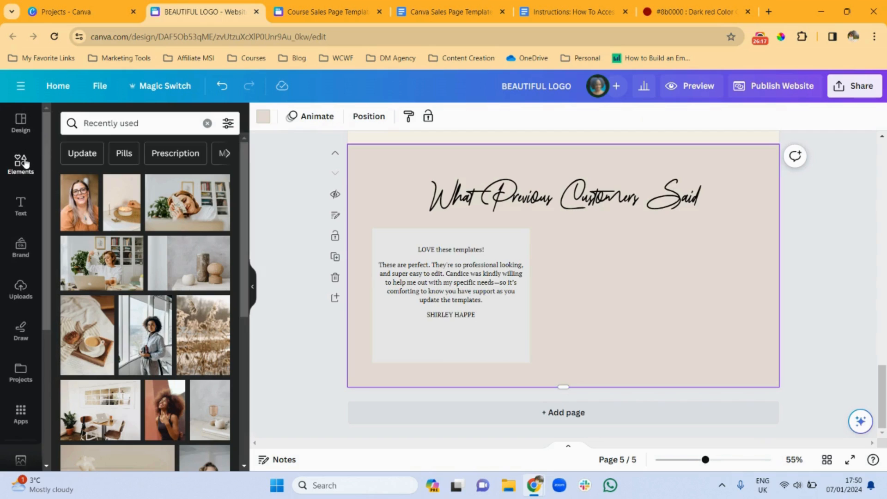
pyautogui.click(25, 162)
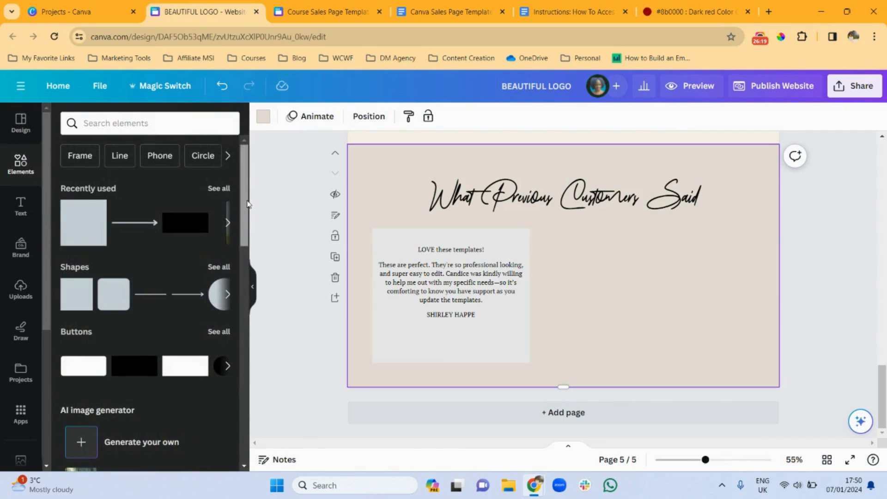
pyautogui.moveTo(248, 204); pyautogui.dragTo(247, 368)
pyautogui.moveTo(258, 432); pyautogui.dragTo(257, 436)
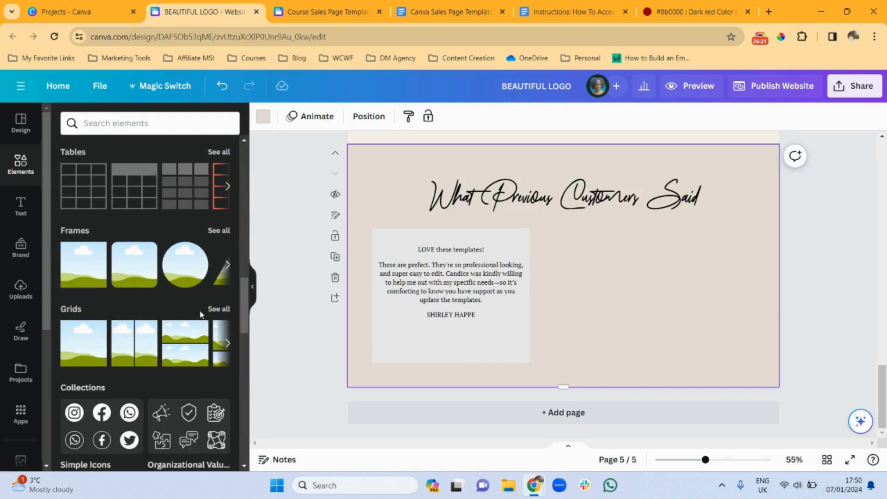
pyautogui.click(179, 280)
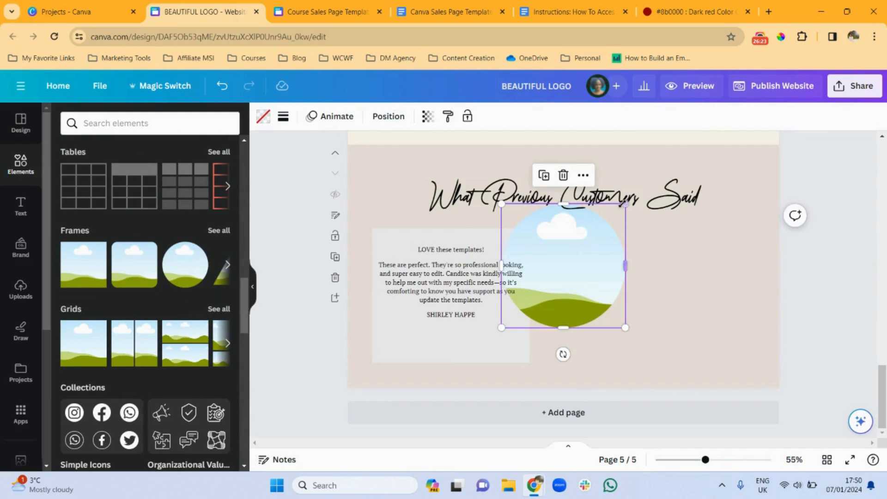
pyautogui.moveTo(625, 204); pyautogui.dragTo(460, 349)
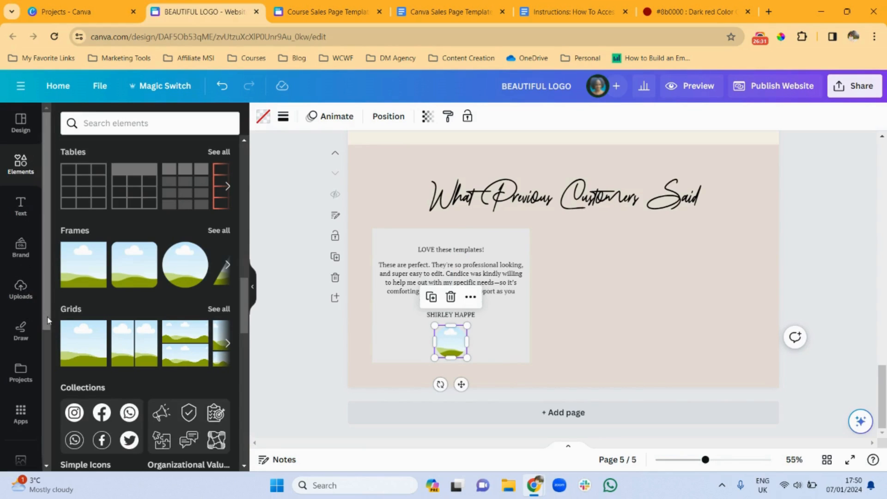
# Fill the circular frame with the recently used photo of the woman in glasses and an orange top
pyautogui.scroll(-2, 40, 383)
pyautogui.scroll(-1, 40, 383)
pyautogui.click(19, 331)
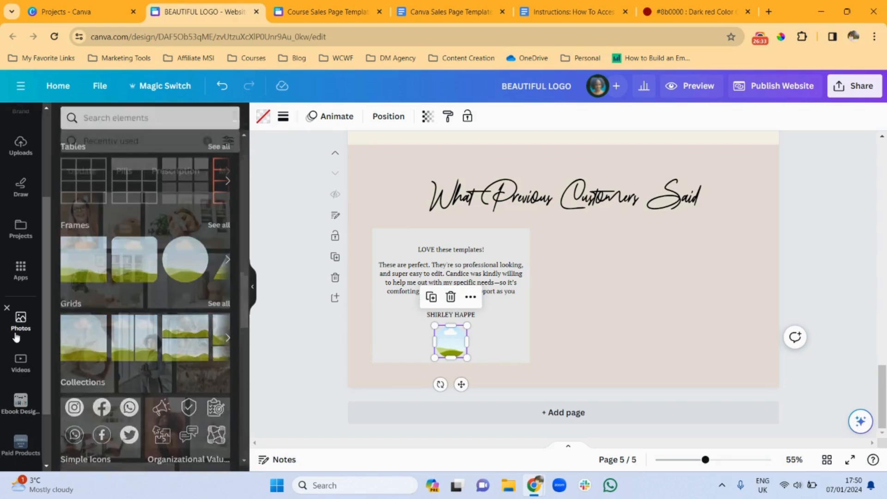
pyautogui.click(81, 222)
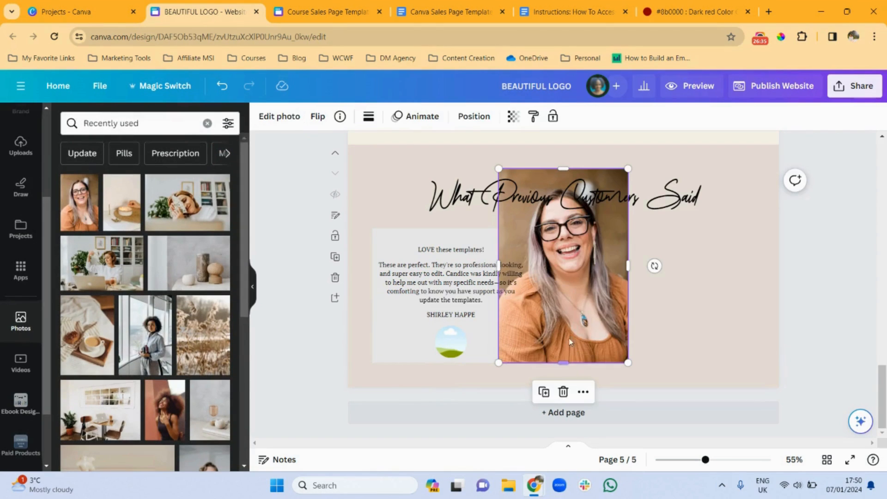
pyautogui.moveTo(544, 337); pyautogui.dragTo(407, 364)
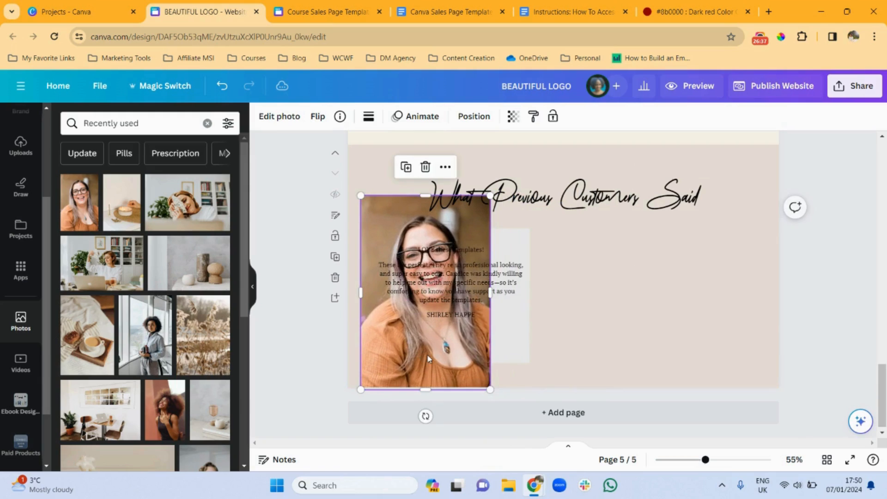
pyautogui.moveTo(445, 340)
pyautogui.mouseDown()
pyautogui.moveTo(470, 347)
pyautogui.moveTo(447, 348)
pyautogui.mouseUp()
pyautogui.click(627, 314)
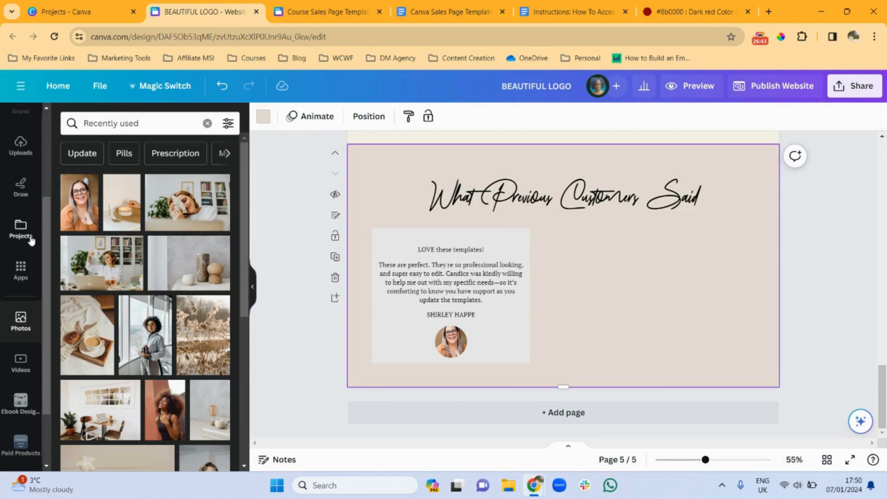
# Search the elements for "testimonial stars reviews", add the plain five-star graphic, then shrink and centre it above "LOVE these templates!"
pyautogui.scroll(3, 24, 171)
pyautogui.click(24, 171)
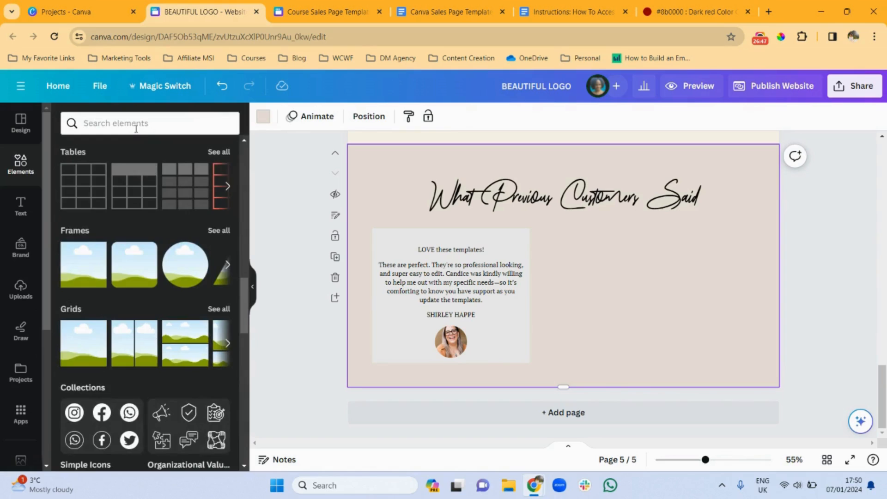
pyautogui.click(136, 123)
pyautogui.write('testimonial re')
pyautogui.press('BackSpace')
pyautogui.press('BackSpace')
pyautogui.write('stars')
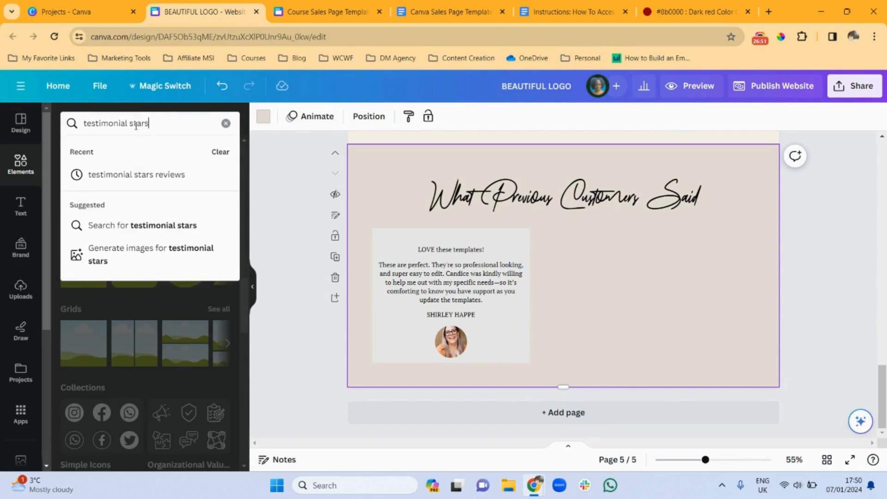
pyautogui.write(' reviews')
pyautogui.press('Return')
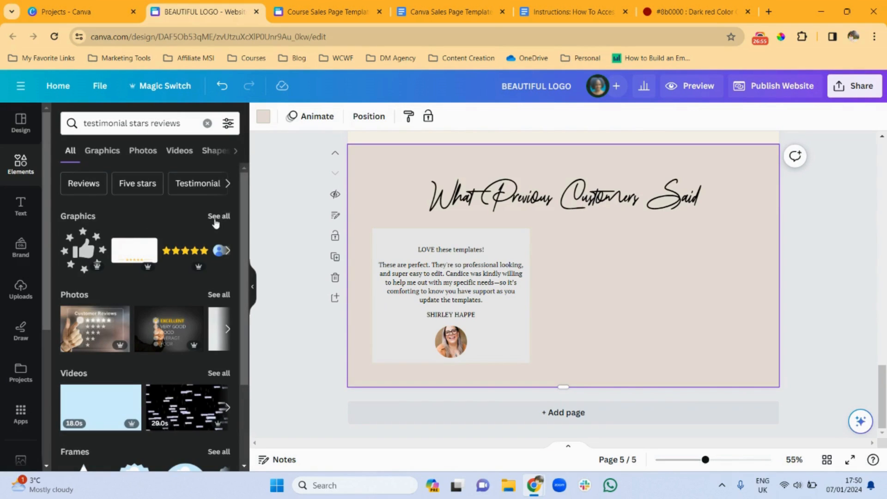
pyautogui.click(105, 352)
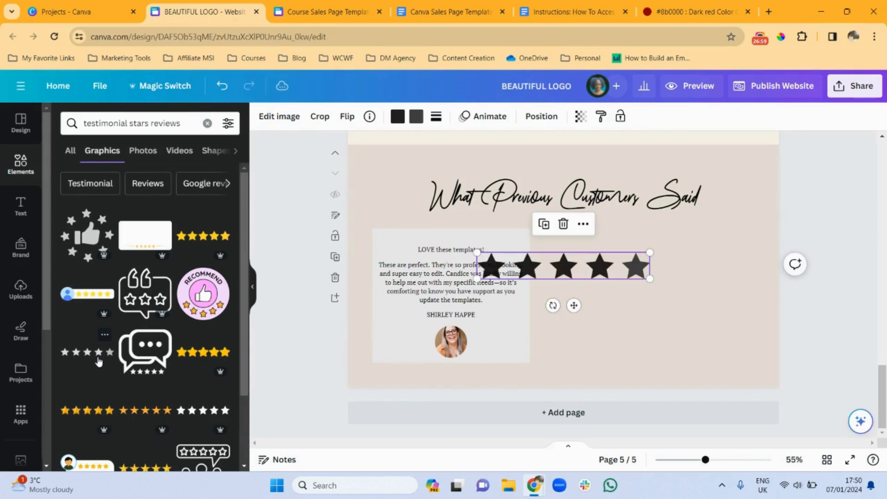
pyautogui.moveTo(651, 281); pyautogui.dragTo(461, 268)
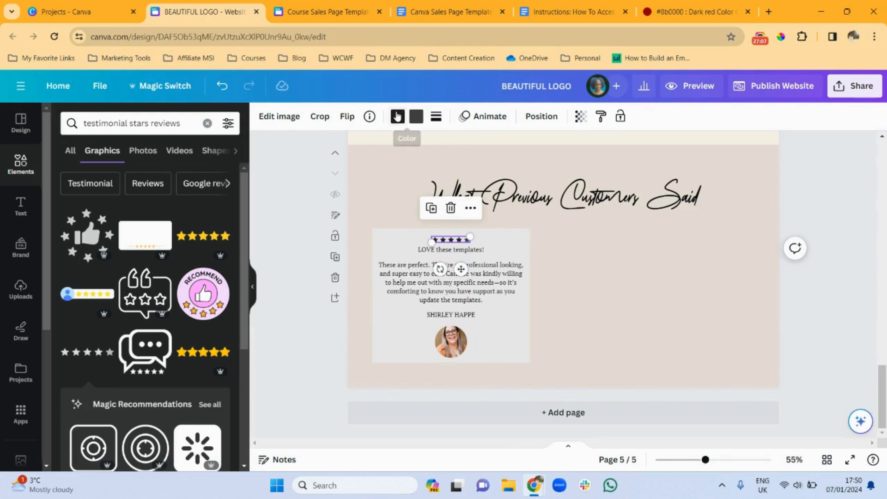
# Recolour both colours of the five-star graphic to the yellow from the CMT Brand Kit palette
pyautogui.click(397, 116)
pyautogui.click(218, 303)
pyautogui.click(415, 118)
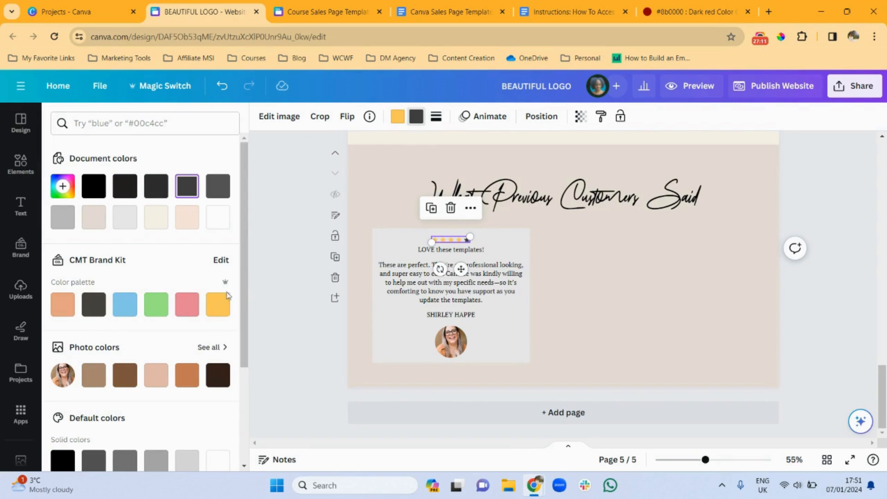
pyautogui.click(218, 304)
pyautogui.click(538, 315)
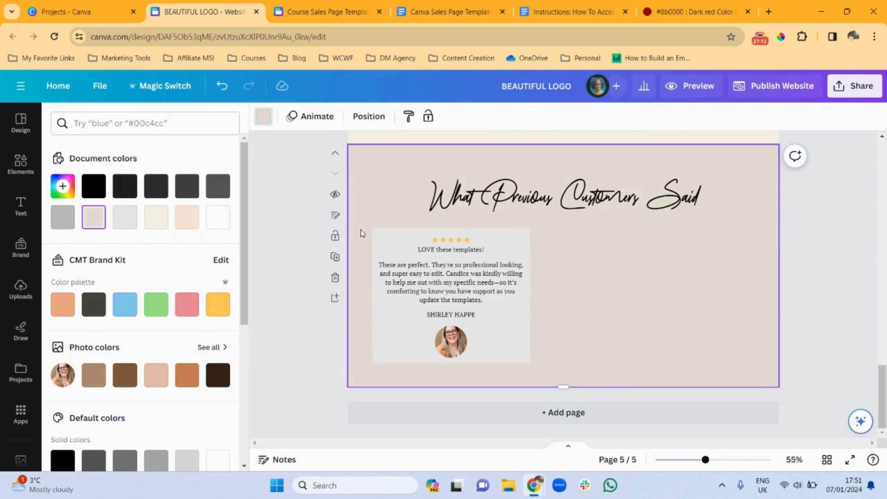
# Duplicate the whole testimonial card and arrange the two cards side by side beneath the heading with a narrow gap between them
pyautogui.moveTo(360, 231); pyautogui.dragTo(566, 372)
pyautogui.click(493, 204)
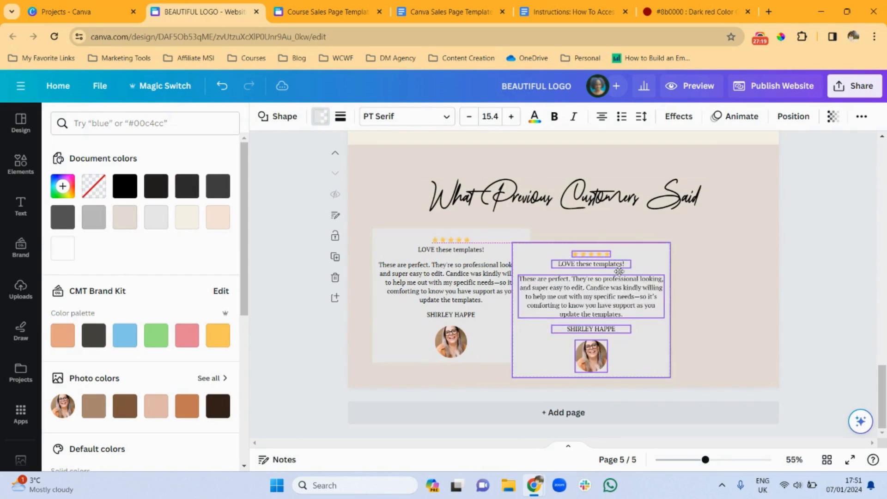
pyautogui.moveTo(620, 278); pyautogui.dragTo(688, 262)
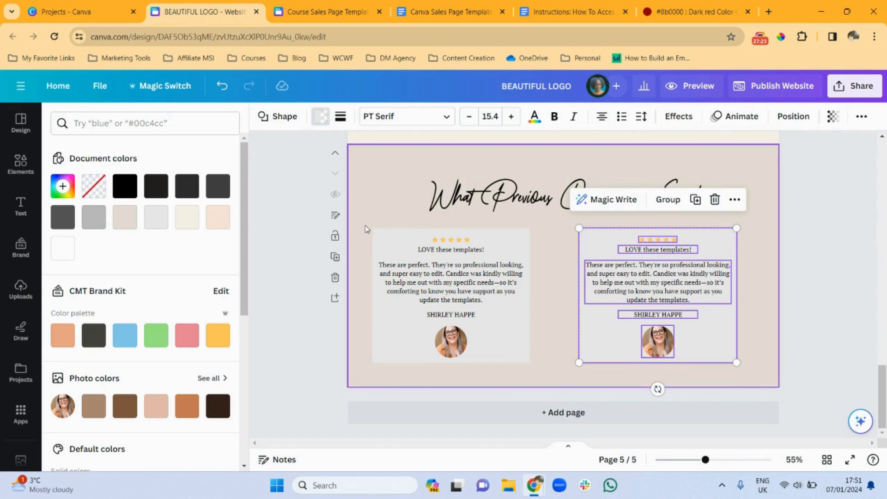
pyautogui.moveTo(365, 228); pyautogui.dragTo(548, 365)
pyautogui.moveTo(503, 289); pyautogui.dragTo(520, 289)
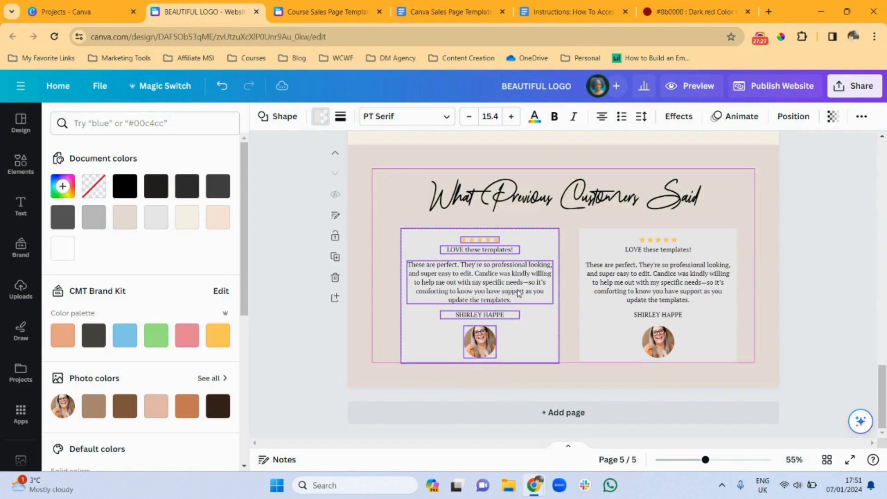
pyautogui.moveTo(763, 235); pyautogui.dragTo(576, 341)
pyautogui.click(742, 301)
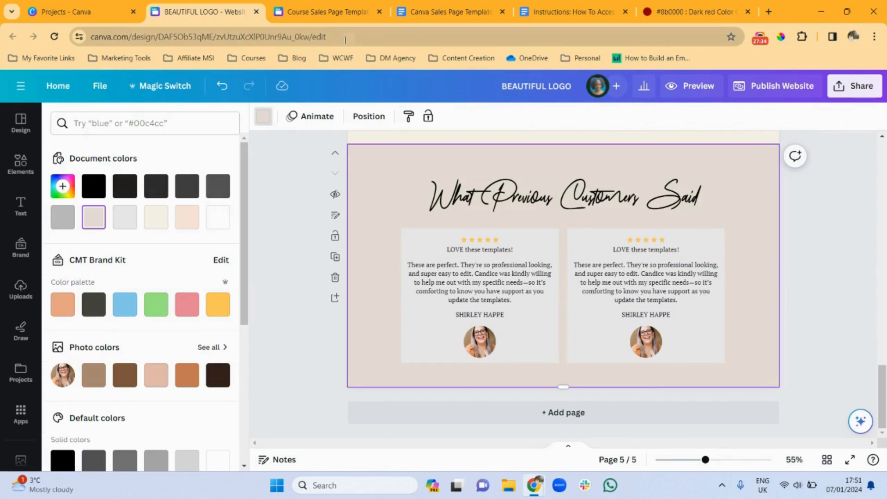
# Replace the second card's title with "Wow. Just...WOW." copied from the Canva Sales Page Template Demo document
pyautogui.click(446, 12)
pyautogui.tripleClick(269, 369)
pyautogui.hotkey('ctrl', 'c')
pyautogui.click(203, 11)
pyautogui.tripleClick(646, 249)
pyautogui.hotkey('ctrl', 'v')
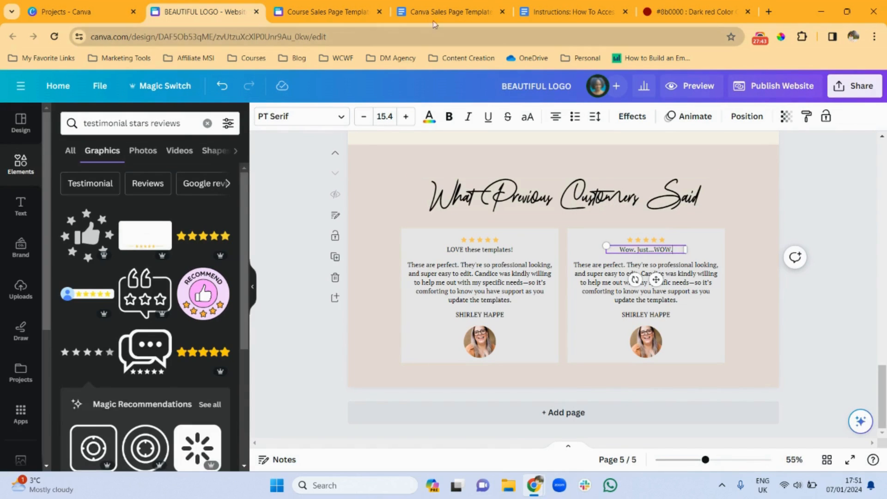
# Replace the second card's paragraph with the "These templates couldn't be easier to edit" testimonial from the demo document
pyautogui.click(445, 11)
pyautogui.tripleClick(324, 393)
pyautogui.hotkey('ctrl', 'c')
pyautogui.click(203, 12)
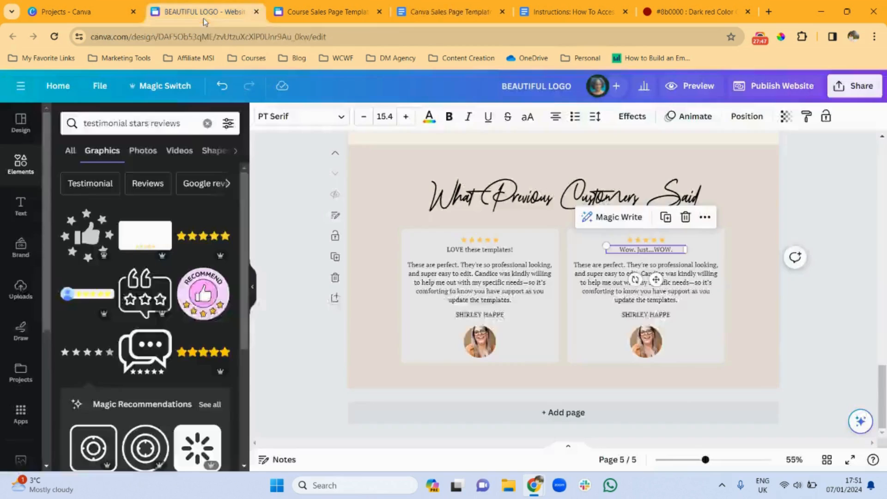
pyautogui.click(646, 281)
pyautogui.tripleClick(646, 282)
pyautogui.hotkey('ctrl', 'v')
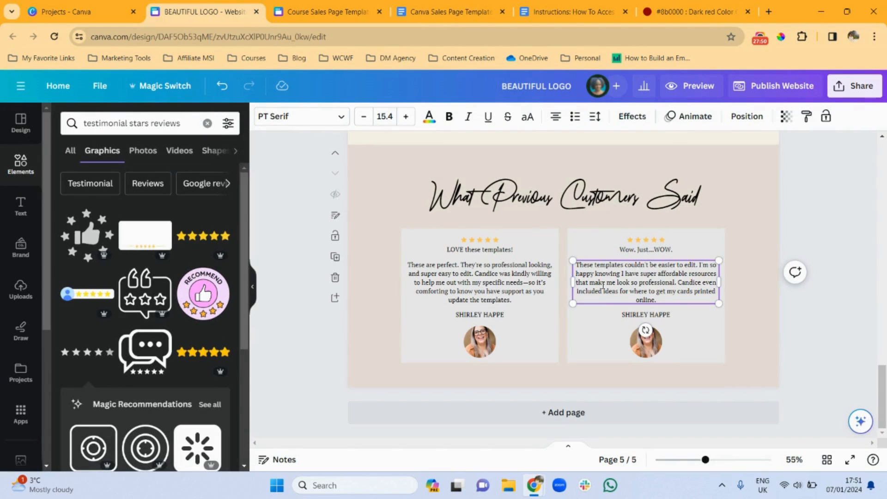
# Replace the customer name on the second card with the second customer's name from the demo document
pyautogui.click(446, 11)
pyautogui.tripleClick(265, 426)
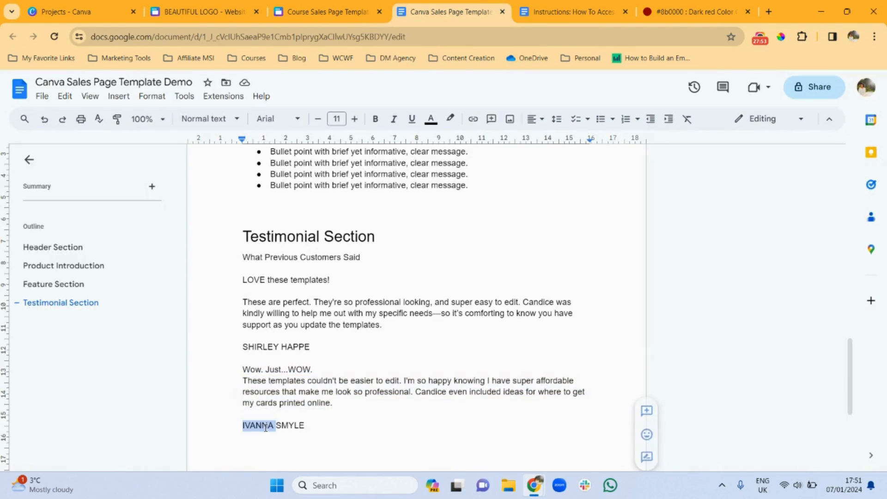
pyautogui.click(195, 8)
pyautogui.click(623, 315)
pyautogui.moveTo(622, 314); pyautogui.dragTo(671, 315)
pyautogui.hotkey('ctrl', 'v')
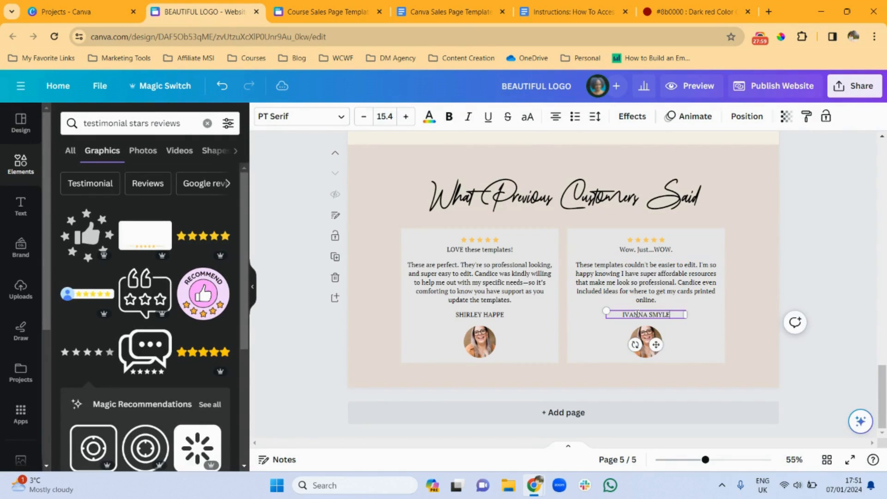
# Replace the portrait in the second card's circular frame with the recently used photo of the woman standing by the window
pyautogui.click(646, 342)
pyautogui.press('Delete')
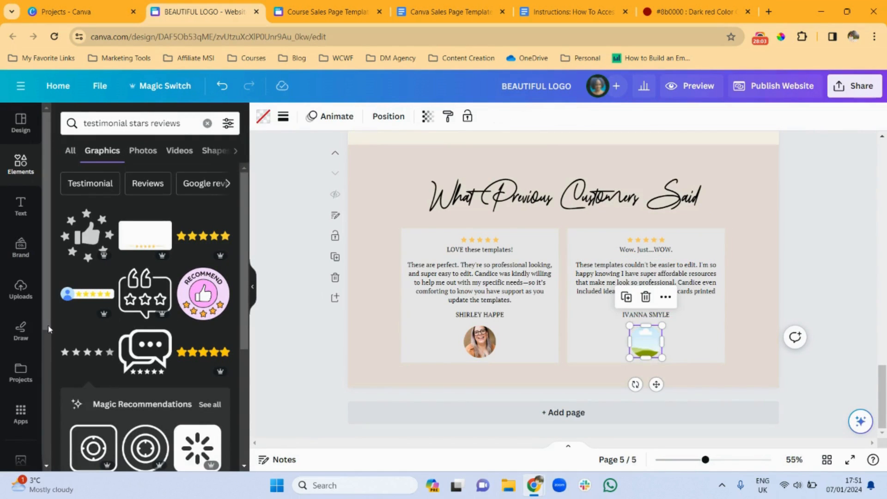
pyautogui.scroll(-3, 23, 324)
pyautogui.click(21, 350)
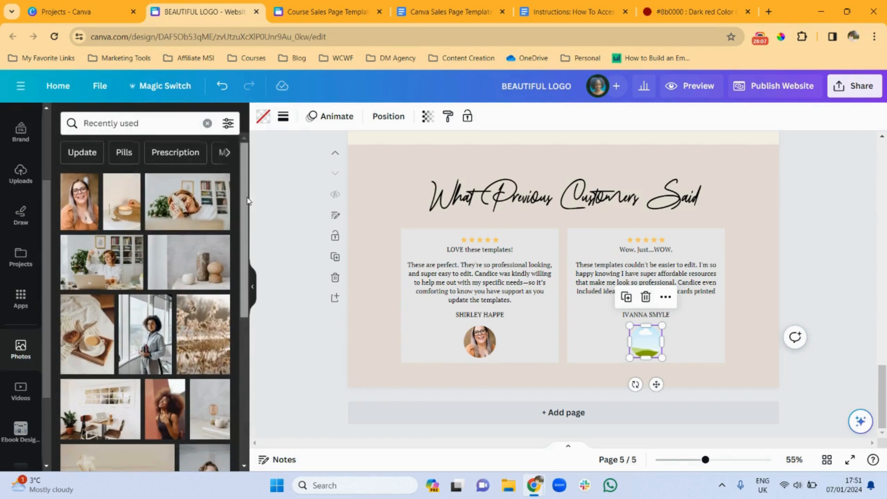
pyautogui.scroll(-2, 124, 234)
pyautogui.click(145, 248)
pyautogui.moveTo(594, 299); pyautogui.dragTo(646, 341)
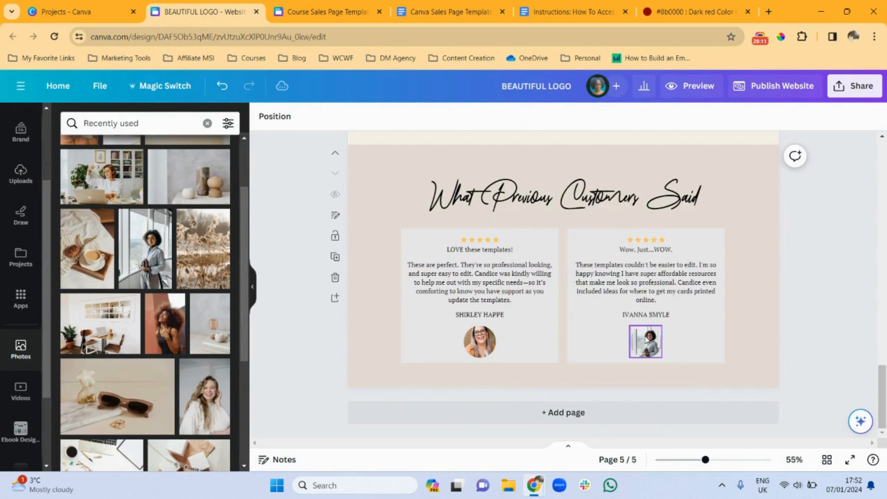
# Extend page 5 downward to add empty space beneath the testimonial cards
pyautogui.click(743, 290)
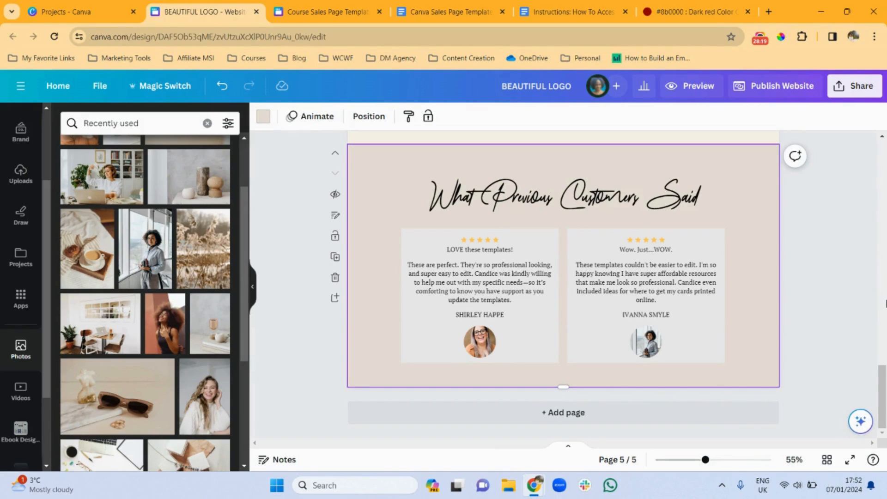
pyautogui.moveTo(882, 376)
pyautogui.mouseDown()
pyautogui.moveTo(882, 362)
pyautogui.moveTo(882, 379)
pyautogui.mouseUp()
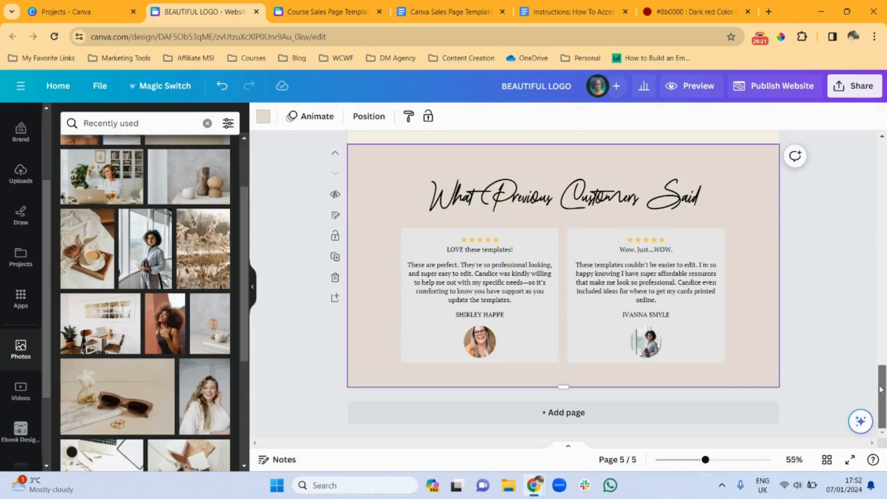
pyautogui.moveTo(561, 383); pyautogui.dragTo(563, 421)
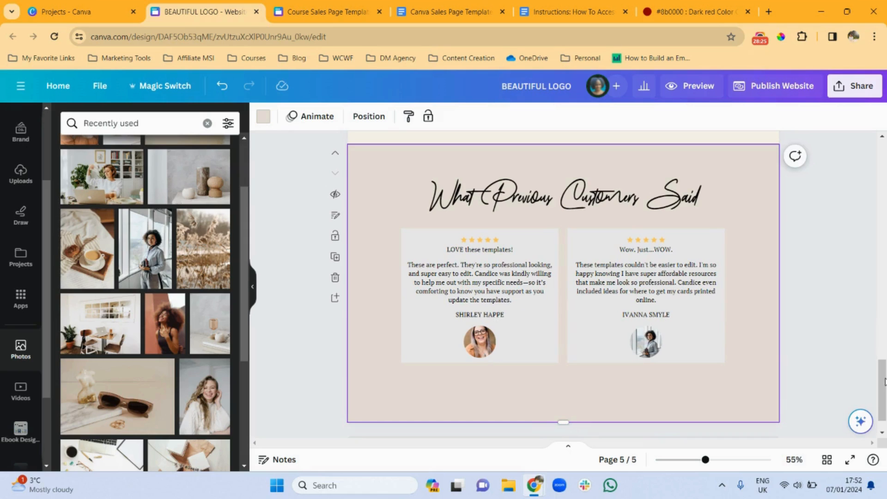
# Switch to SendOwl, open the selling options for the Business + Marketing Planner AI product and copy its direct payment page link
pyautogui.moveTo(884, 381); pyautogui.dragTo(886, 123)
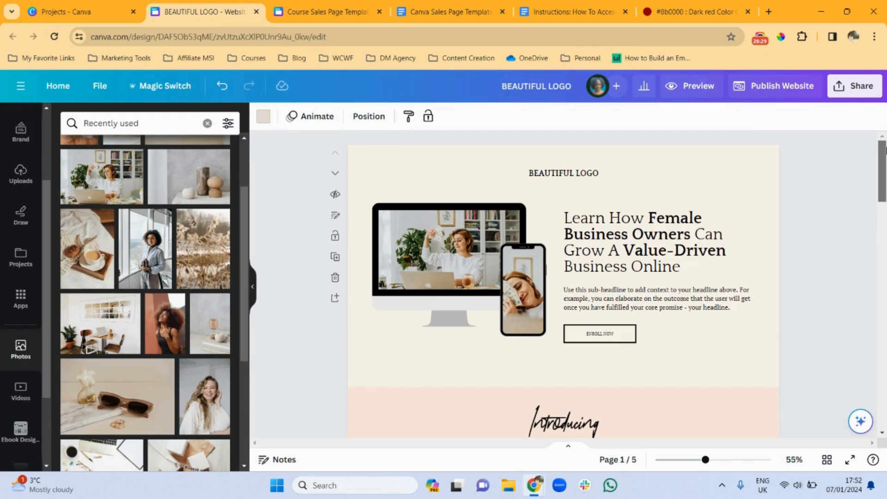
pyautogui.moveTo(884, 162)
pyautogui.mouseDown()
pyautogui.moveTo(862, 402)
pyautogui.moveTo(883, 149)
pyautogui.mouseUp()
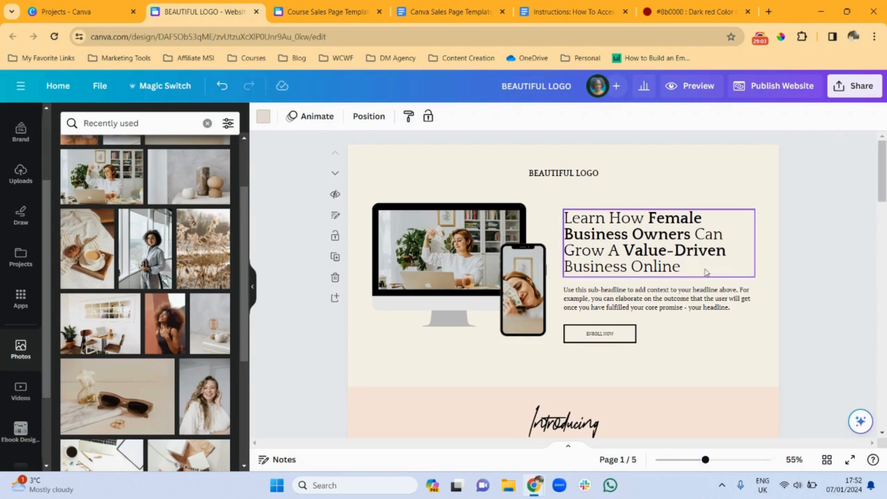
pyautogui.doubleClick(602, 337)
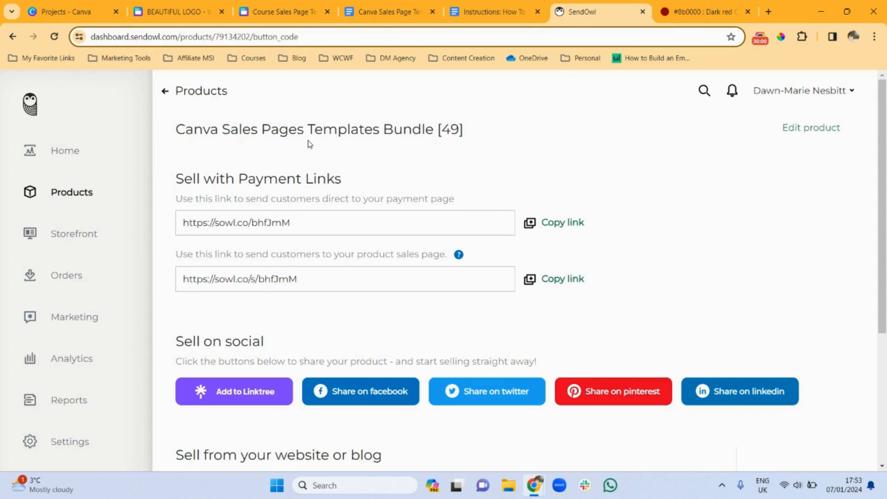
pyautogui.click(166, 91)
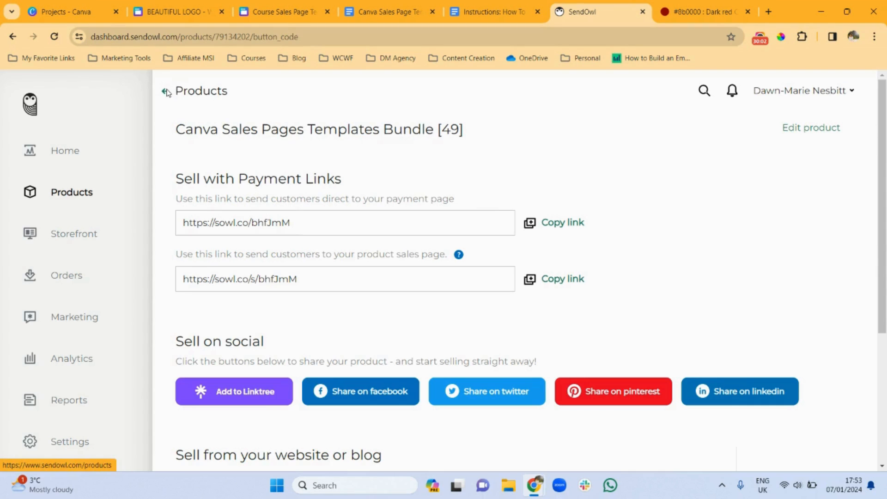
pyautogui.click(166, 92)
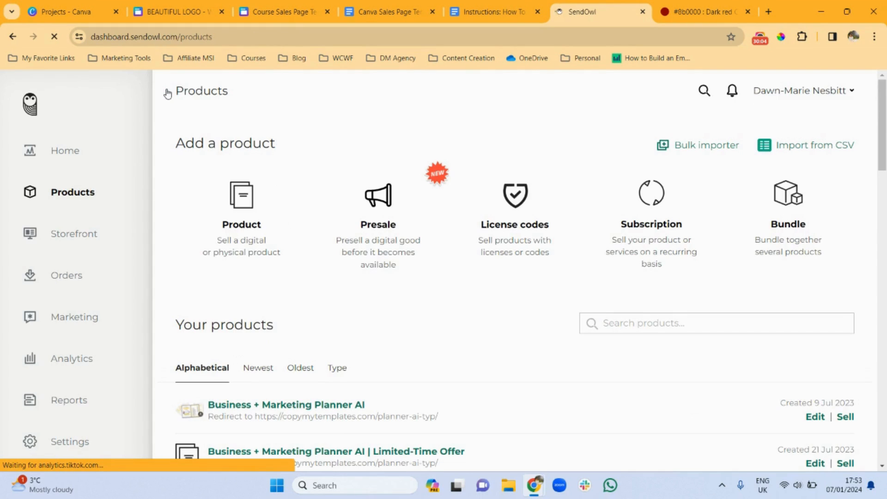
pyautogui.click(846, 422)
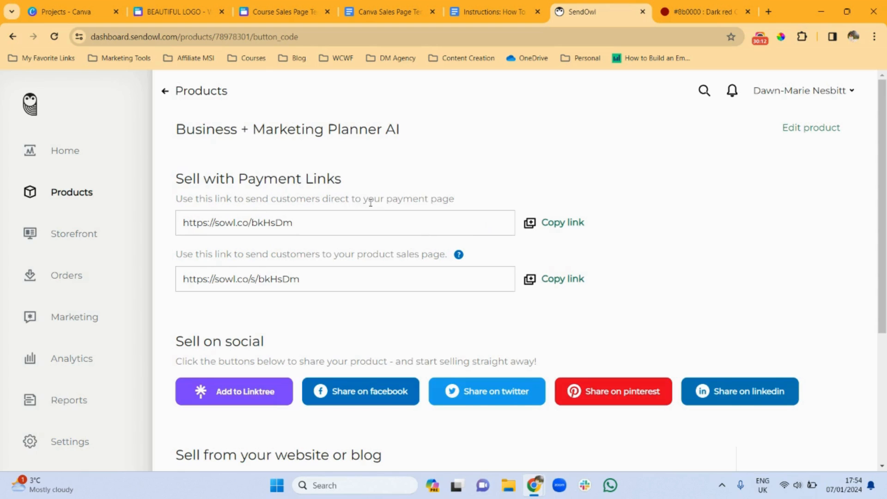
pyautogui.click(551, 225)
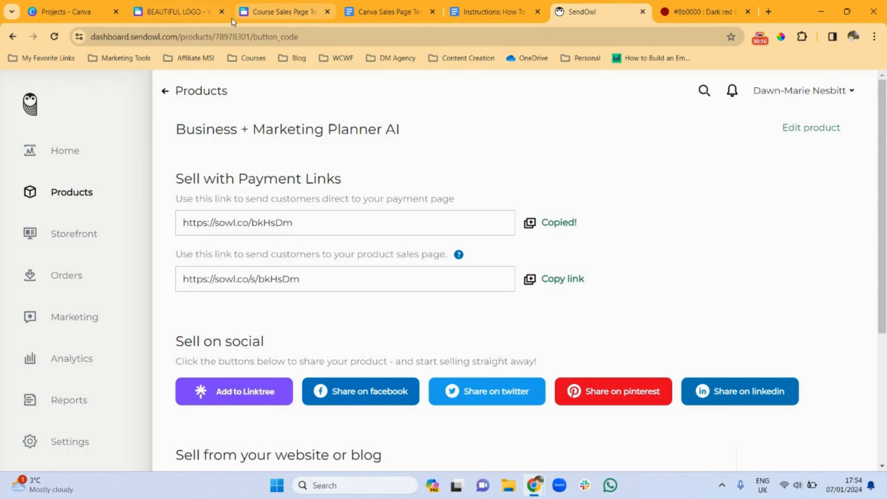
# Return to the Canva website design and ungroup the ENROLL NOW button on page 1 into its text and rectangle
pyautogui.click(173, 13)
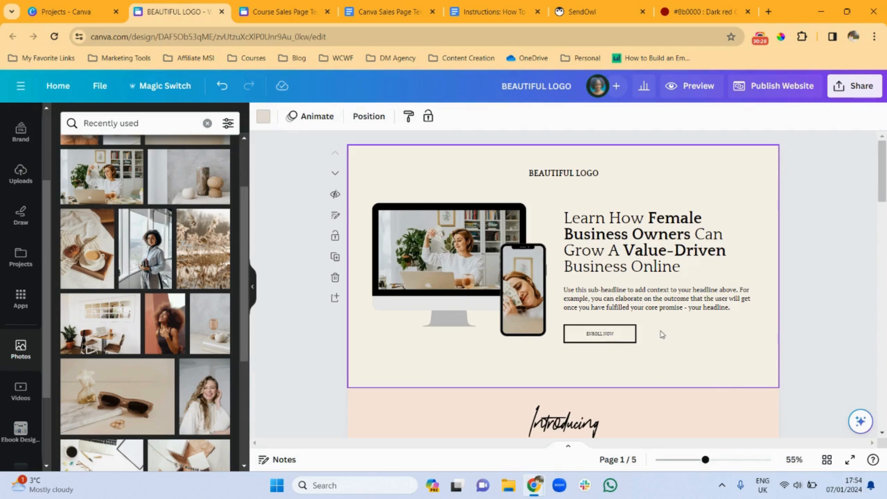
pyautogui.click(624, 335)
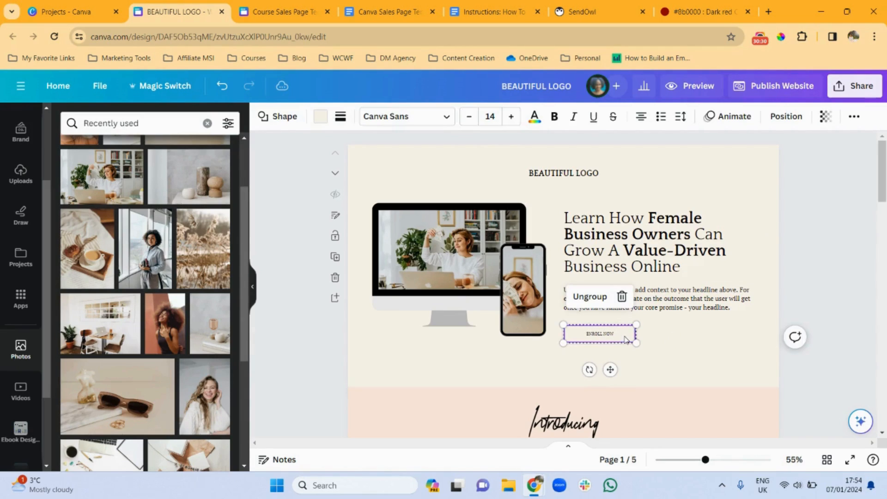
pyautogui.click(589, 296)
pyautogui.doubleClick(590, 335)
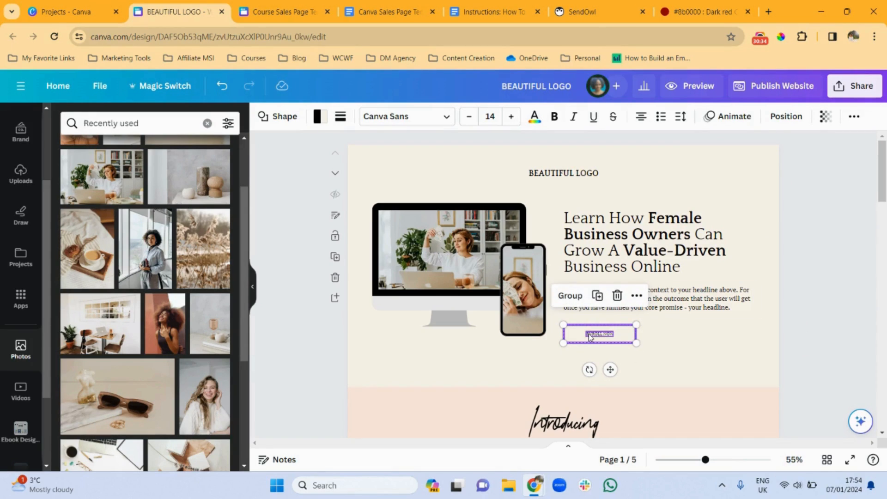
pyautogui.click(661, 345)
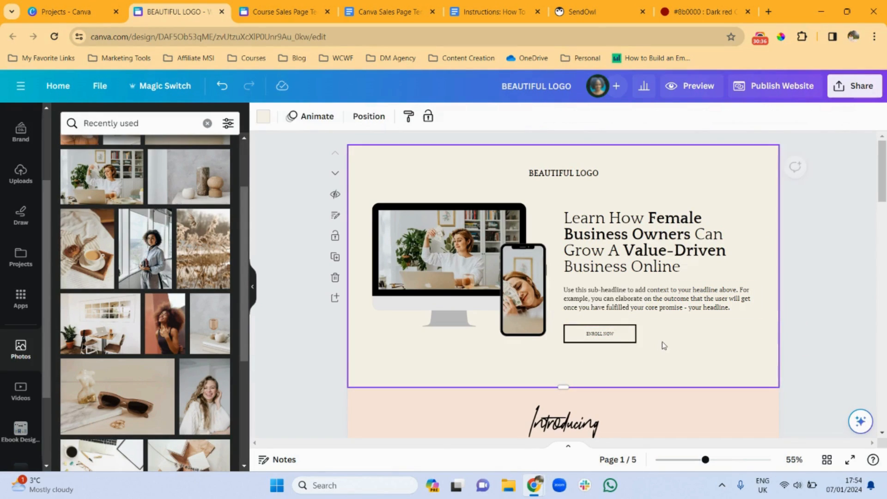
pyautogui.click(622, 336)
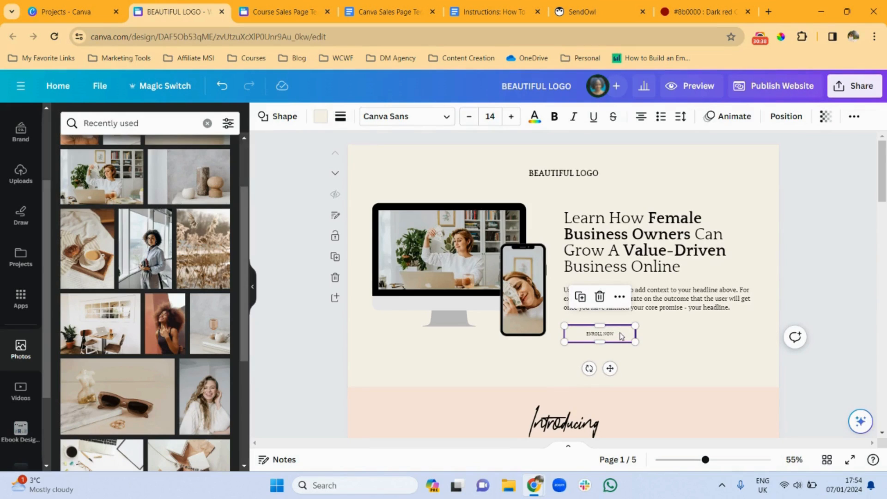
pyautogui.click(619, 296)
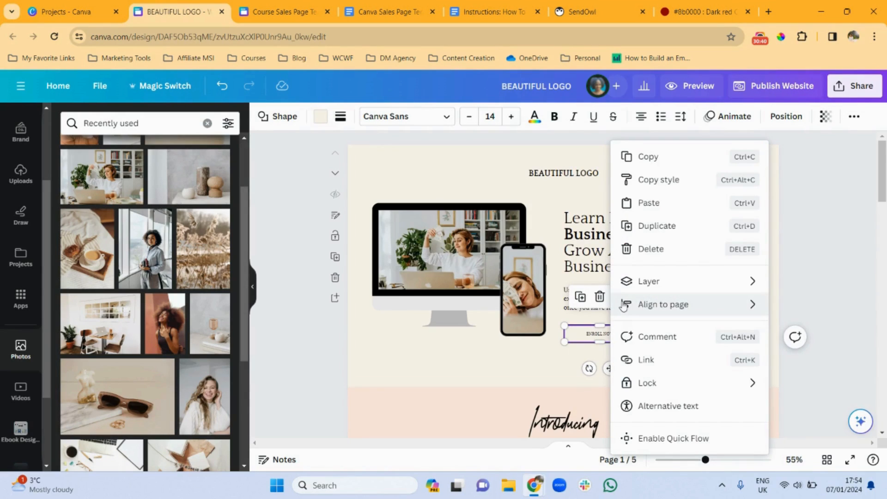
pyautogui.click(638, 359)
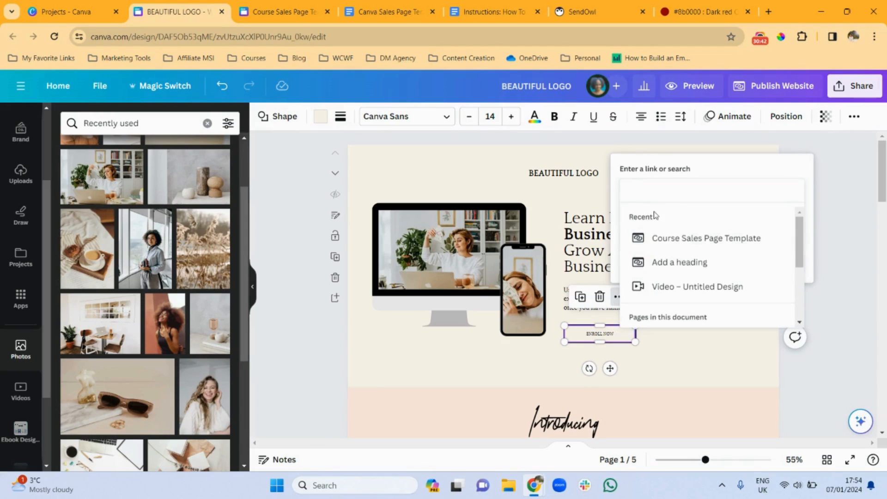
pyautogui.write('https://sowl.co/bkHsDm')
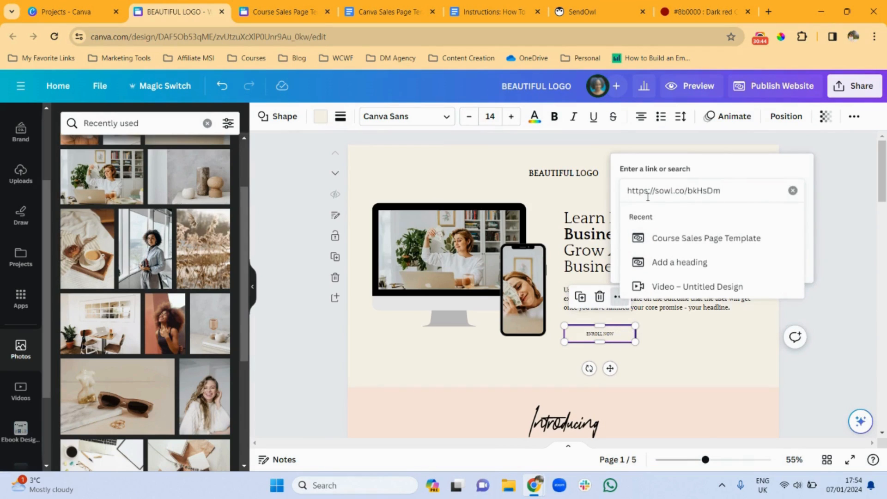
pyautogui.press('Return')
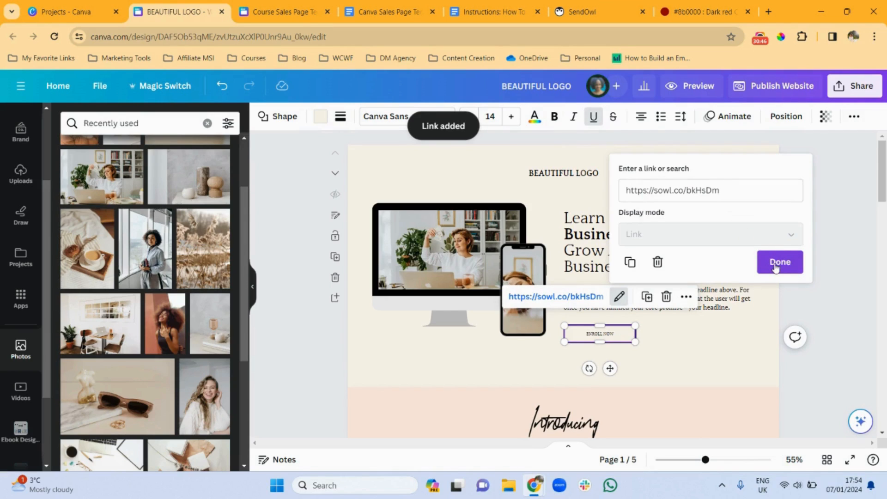
pyautogui.click(776, 266)
pyautogui.click(724, 354)
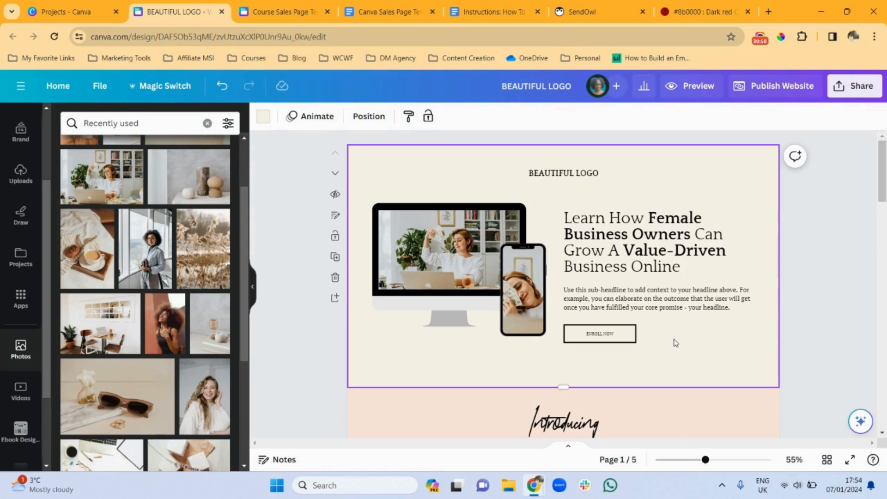
# Switch to the Course Sales Page Template design and remove the page link from page 1's ENROLL NOW button
pyautogui.click(278, 10)
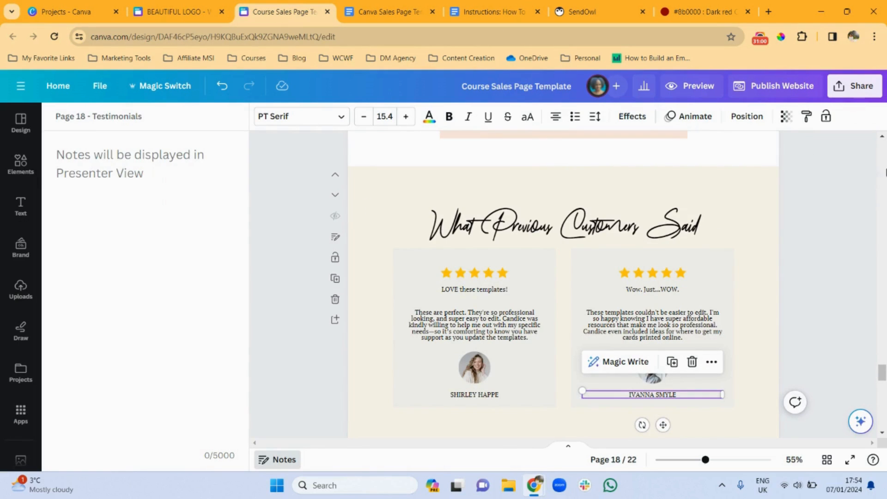
pyautogui.moveTo(882, 373); pyautogui.dragTo(885, 127)
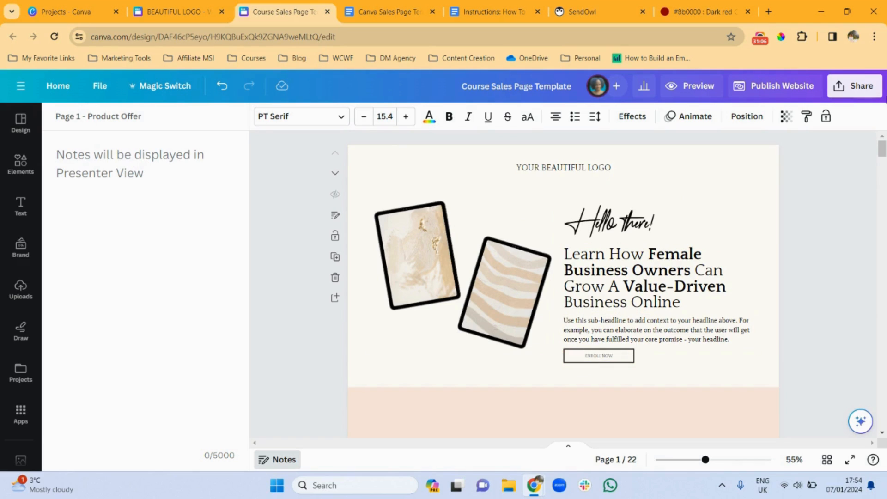
pyautogui.moveTo(881, 152); pyautogui.dragTo(853, 433)
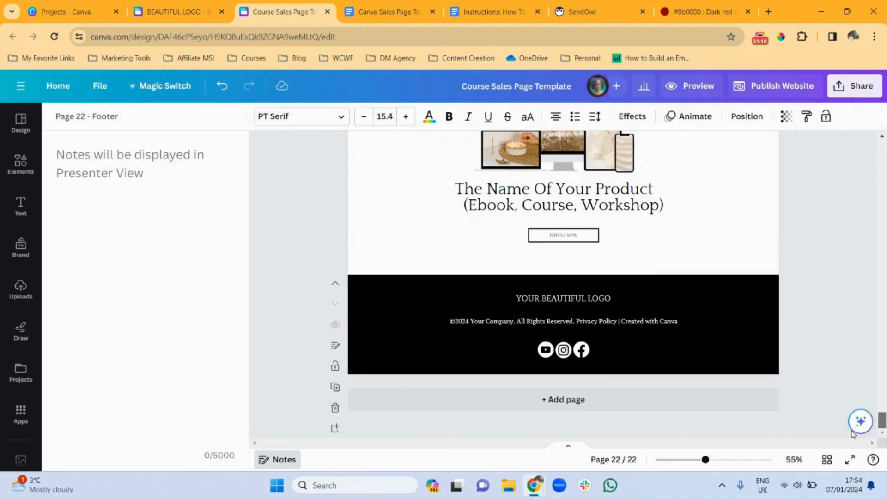
pyautogui.scroll(1, 852, 420)
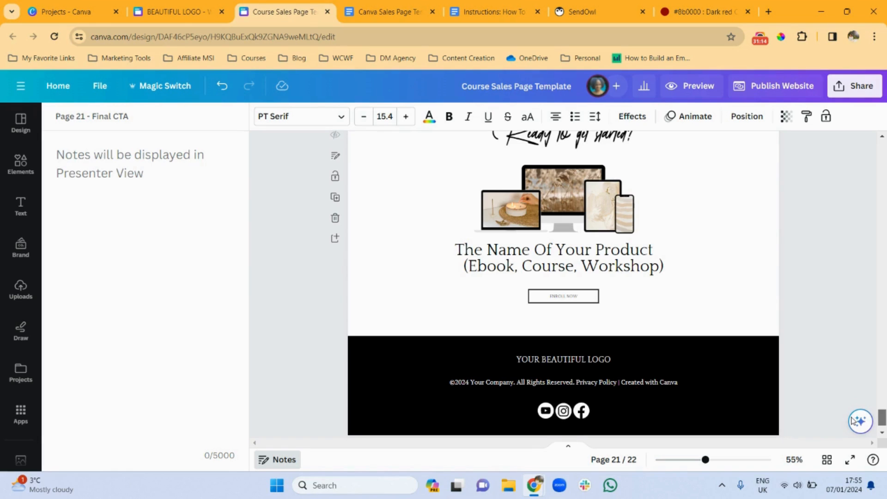
pyautogui.moveTo(881, 417); pyautogui.dragTo(881, 148)
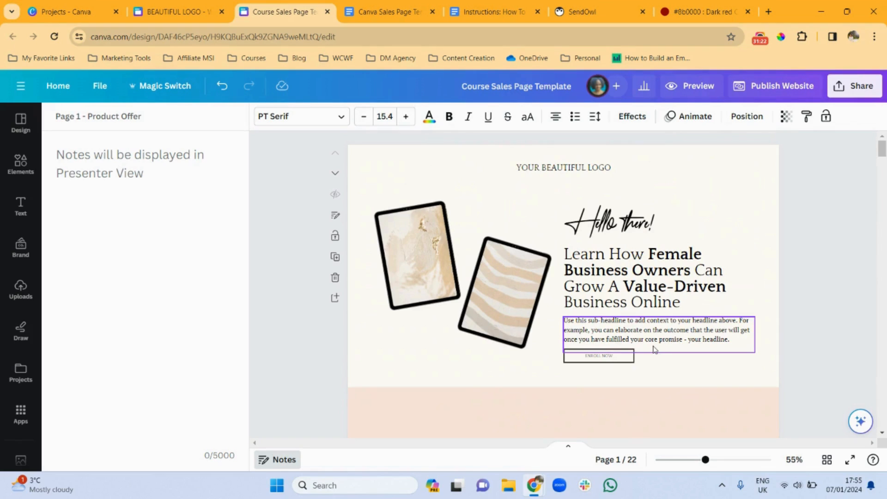
pyautogui.click(617, 362)
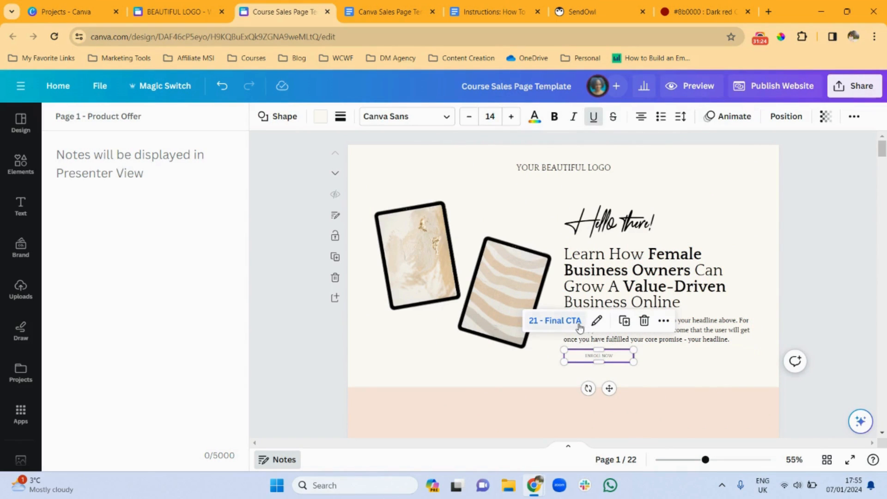
pyautogui.click(596, 322)
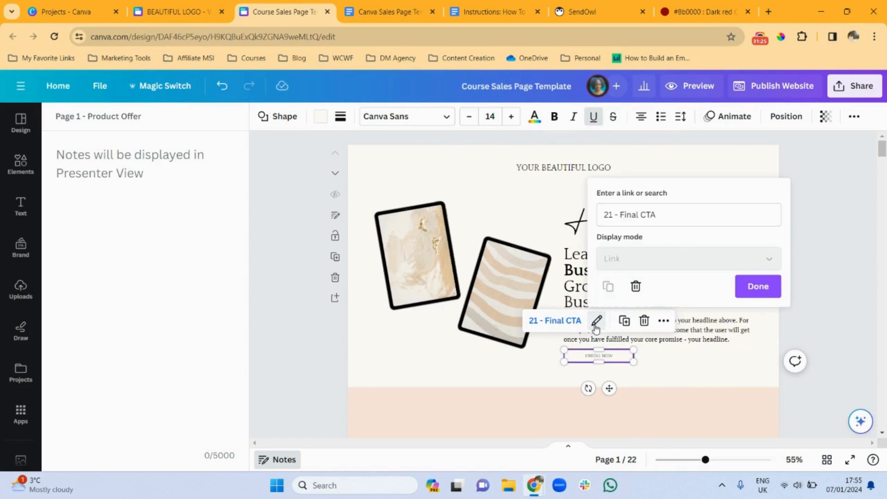
pyautogui.click(636, 286)
pyautogui.click(648, 363)
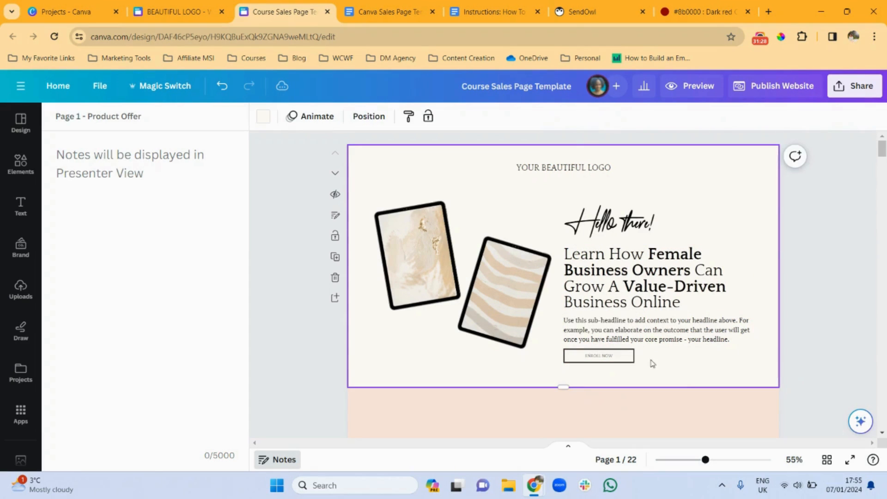
# Link page 1's ENROLL NOW button in the template to the document page "21 - Final CTA"
pyautogui.click(622, 361)
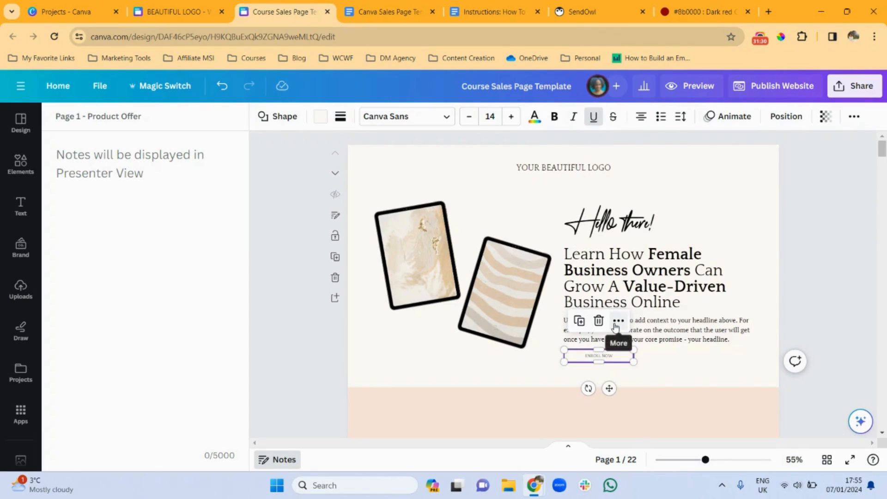
pyautogui.click(618, 321)
pyautogui.click(640, 359)
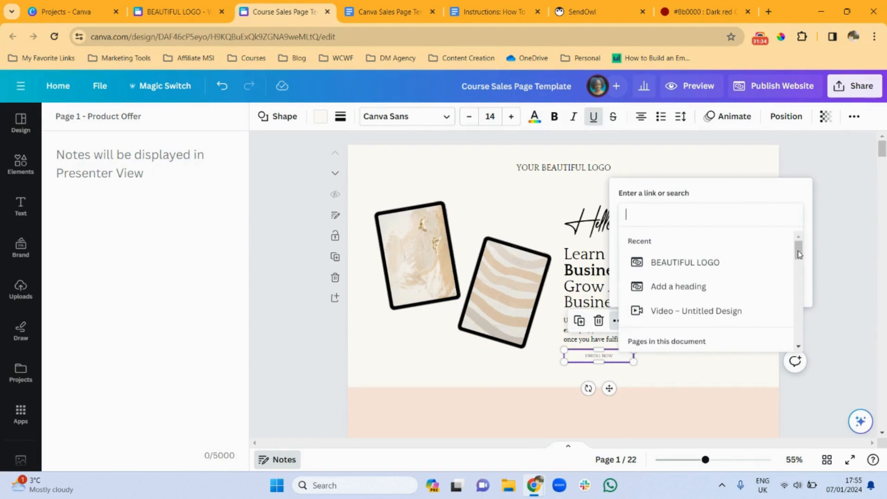
pyautogui.moveTo(797, 250); pyautogui.dragTo(798, 339)
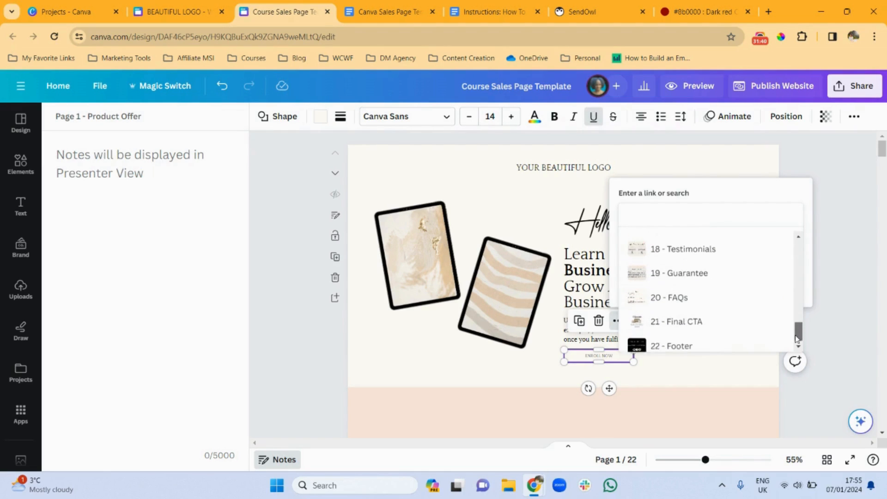
pyautogui.click(660, 322)
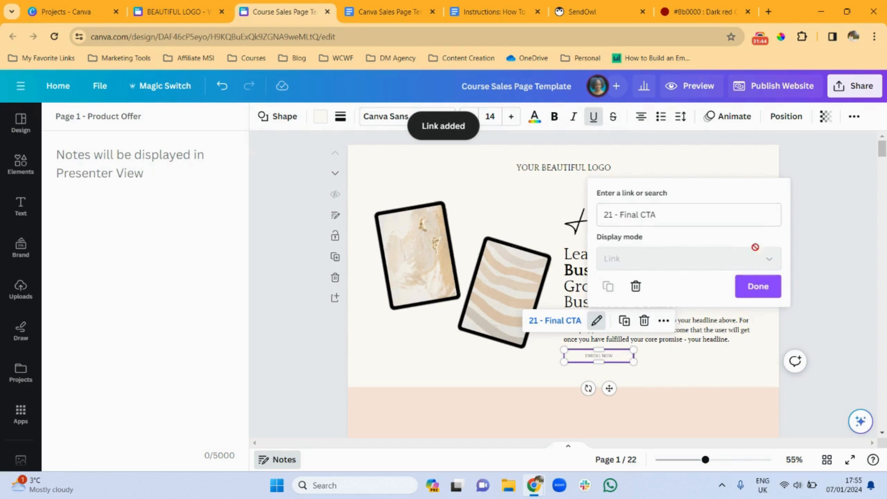
pyautogui.click(760, 289)
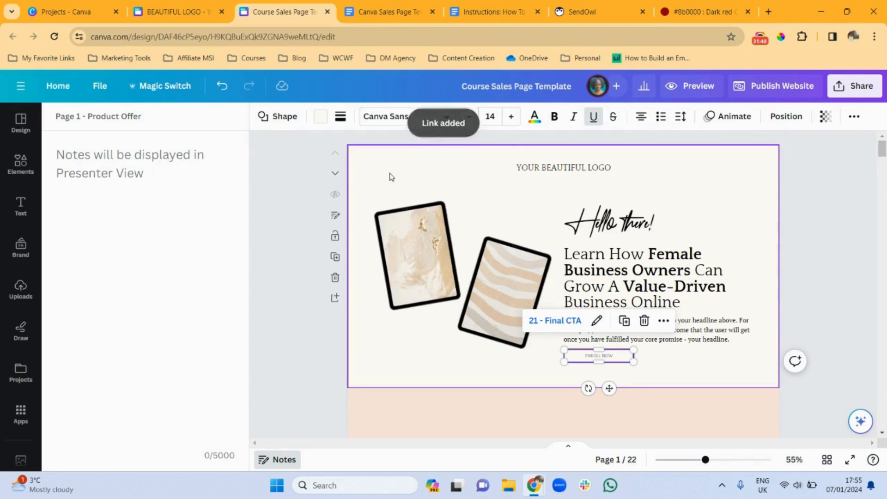
pyautogui.click(336, 217)
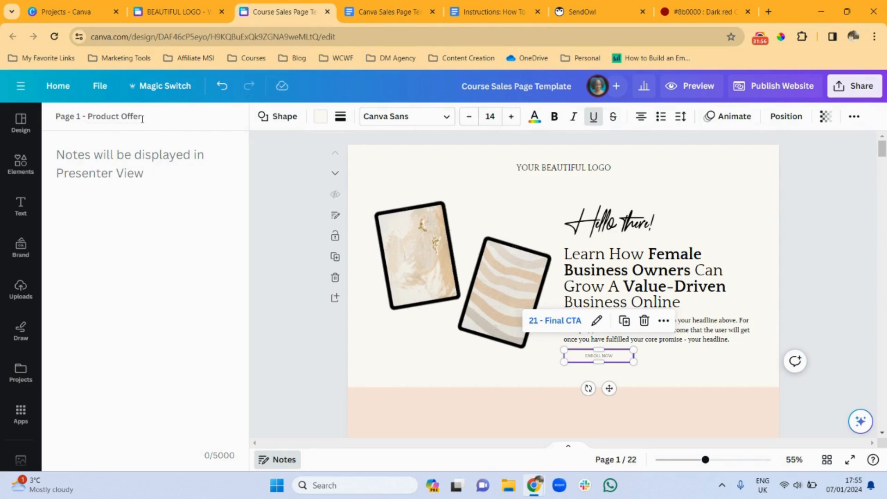
# Return to the BEAUTIFUL LOGO website design and preview it in the desktop and mobile views
pyautogui.click(156, 9)
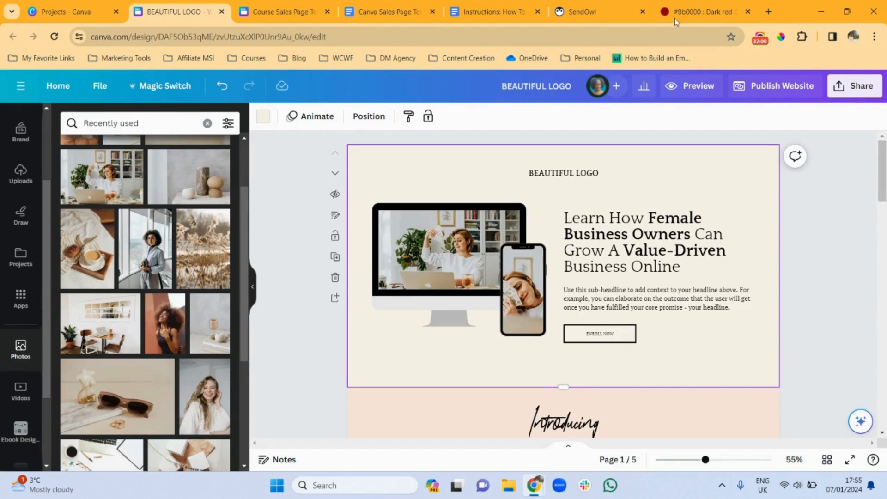
pyautogui.click(693, 86)
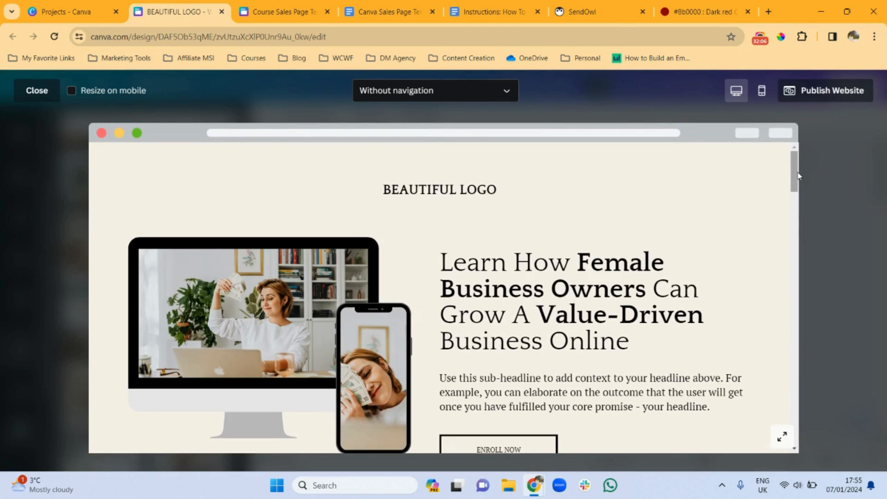
pyautogui.moveTo(797, 175); pyautogui.dragTo(769, 151)
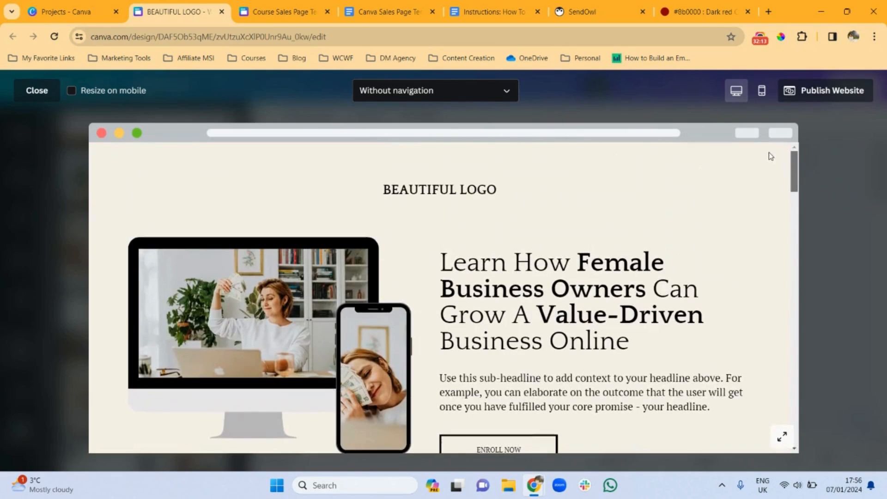
pyautogui.click(761, 95)
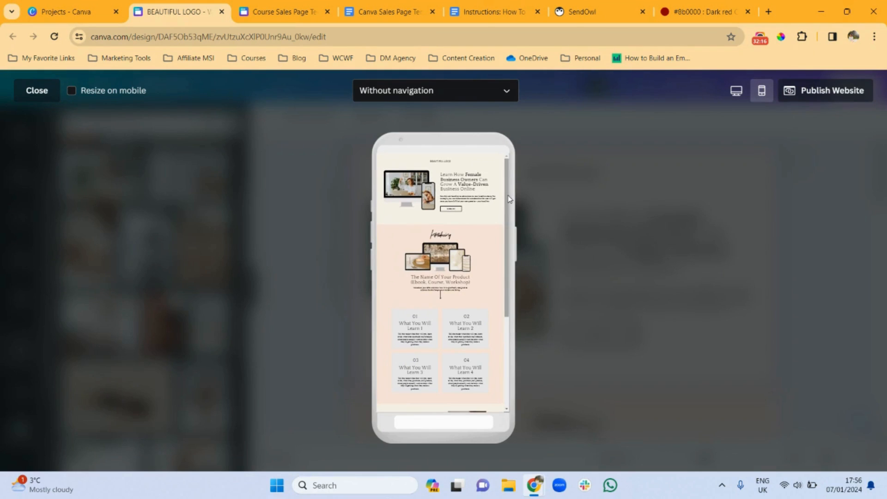
pyautogui.moveTo(508, 198); pyautogui.dragTo(514, 179)
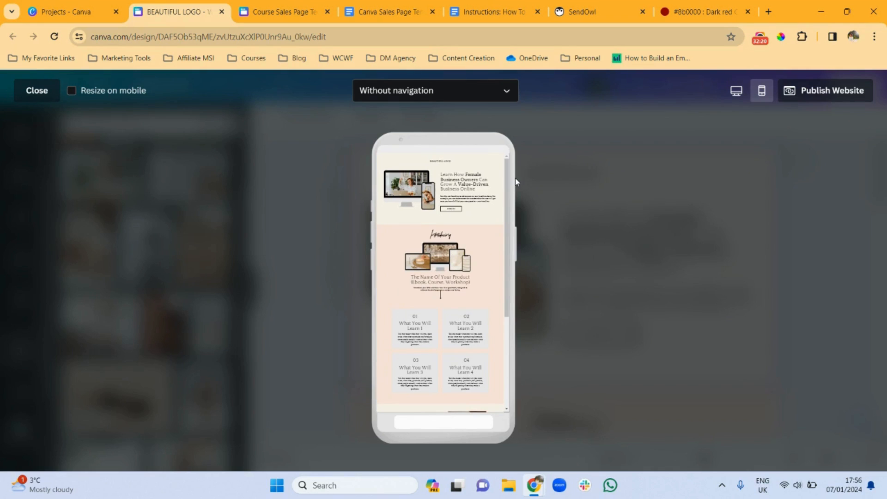
pyautogui.click(37, 90)
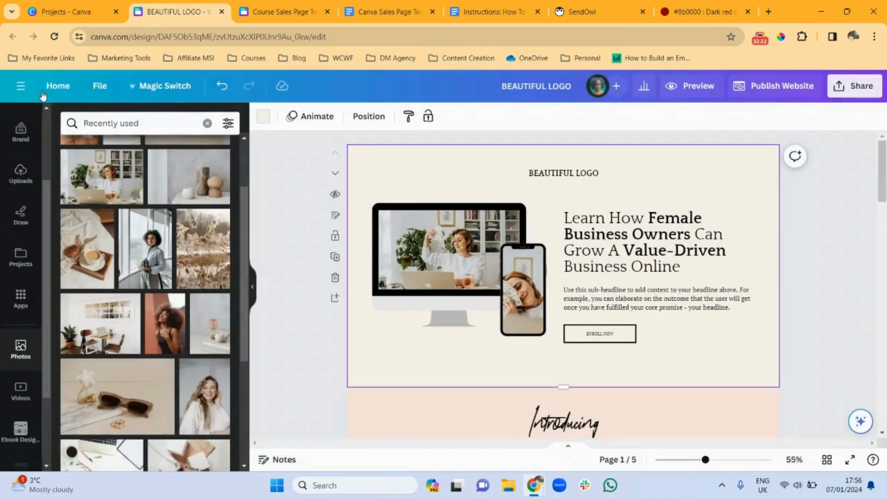
# Start publishing the website to the free Canva domain without navigation and proceed to the review settings
pyautogui.click(773, 90)
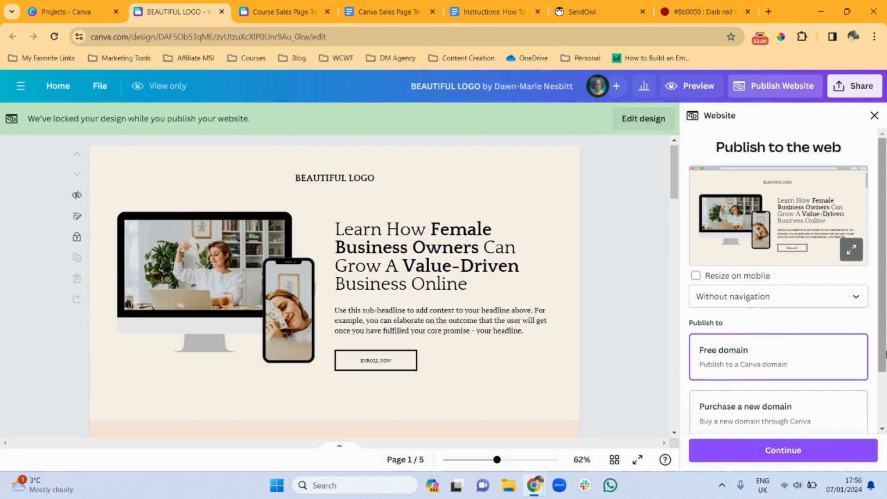
pyautogui.moveTo(885, 358); pyautogui.dragTo(883, 427)
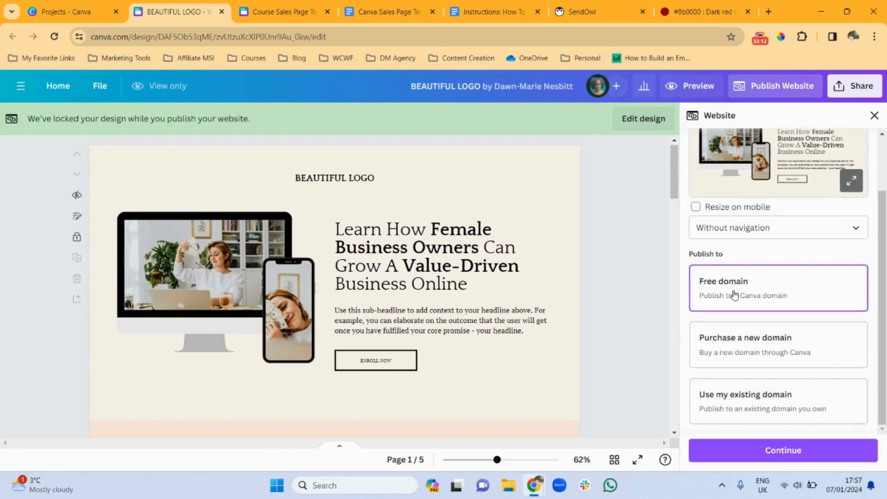
pyautogui.click(782, 449)
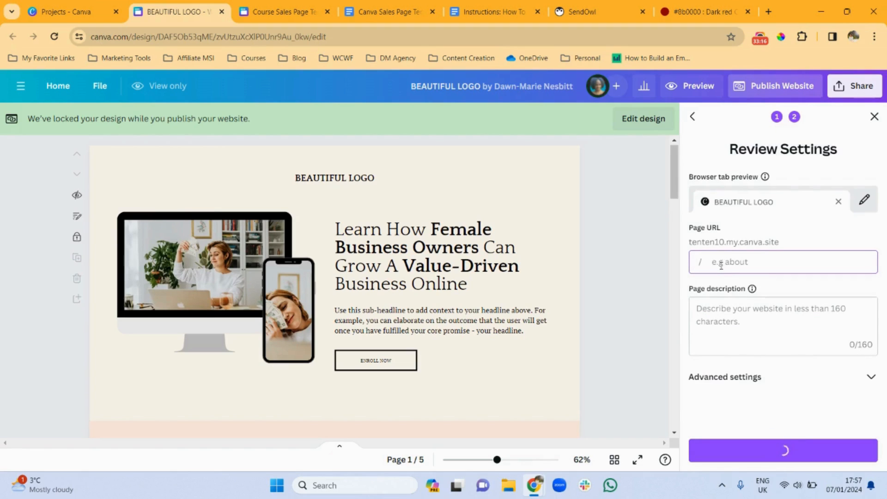
# Publish the website with the page URL "sales-page" and open the live site
pyautogui.write('salespage')
pyautogui.press('BackSpace')
pyautogui.press('BackSpace')
pyautogui.press('BackSpace')
pyautogui.press('BackSpace')
pyautogui.write('-age')
pyautogui.press('BackSpace')
pyautogui.press('BackSpace')
pyautogui.press('BackSpace')
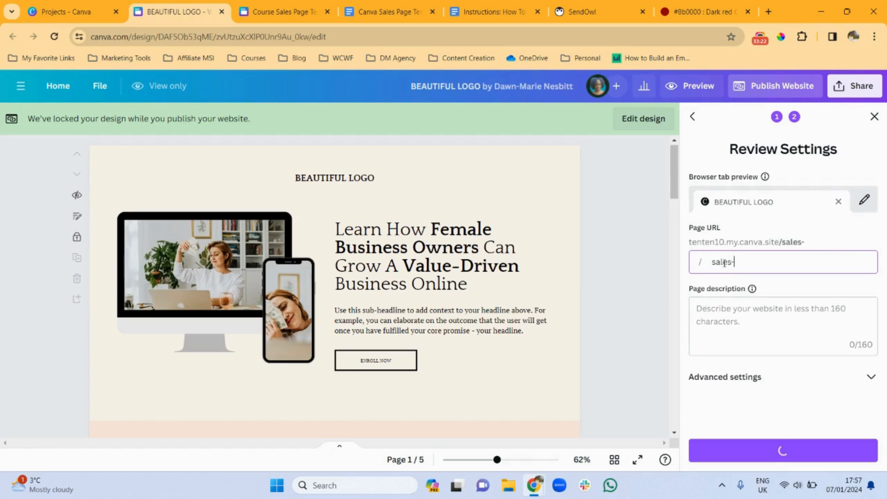
pyautogui.write('page')
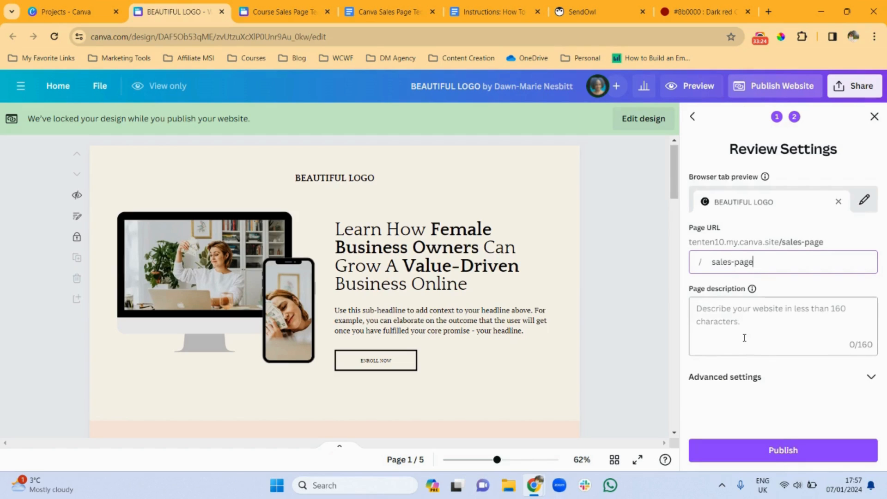
pyautogui.click(789, 450)
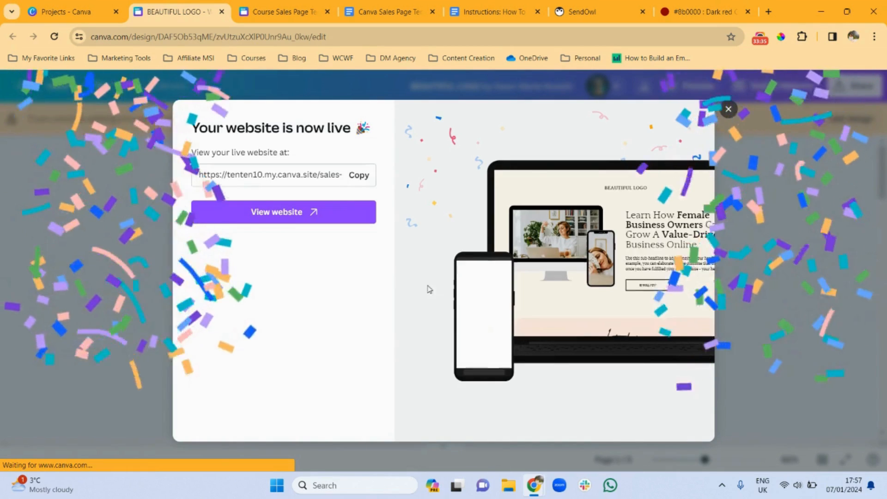
pyautogui.click(312, 224)
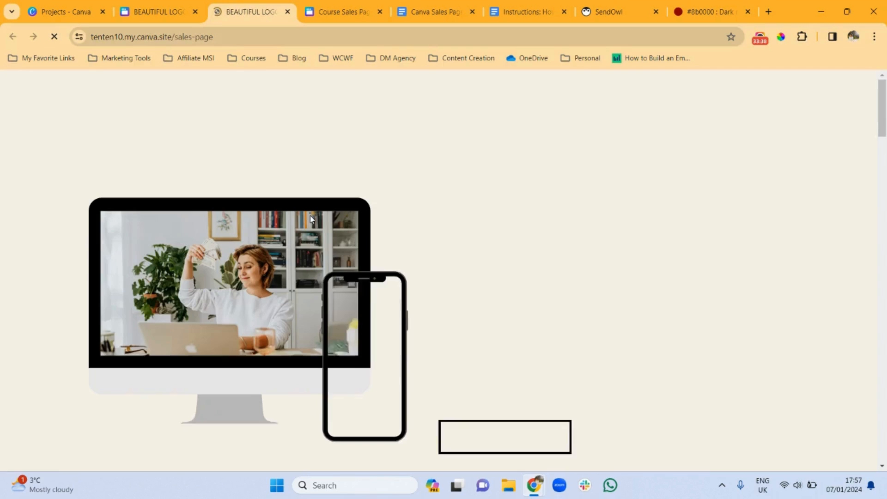